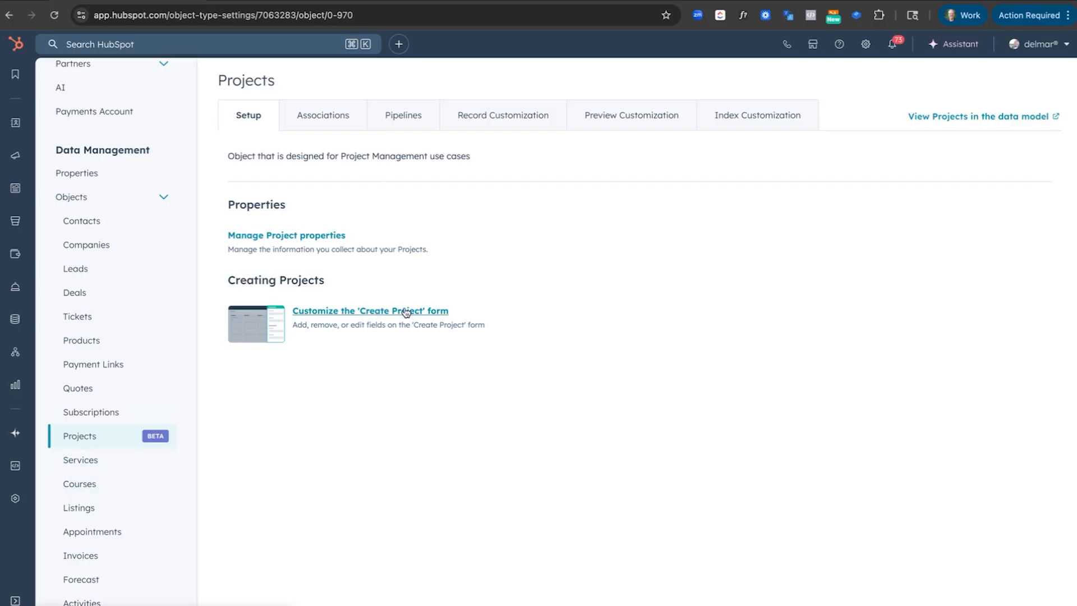
# - Open the Data Model Builder from the Services object settings, preview activating the Courses object without confirming, and exit the builder
pyautogui.click(93, 463)
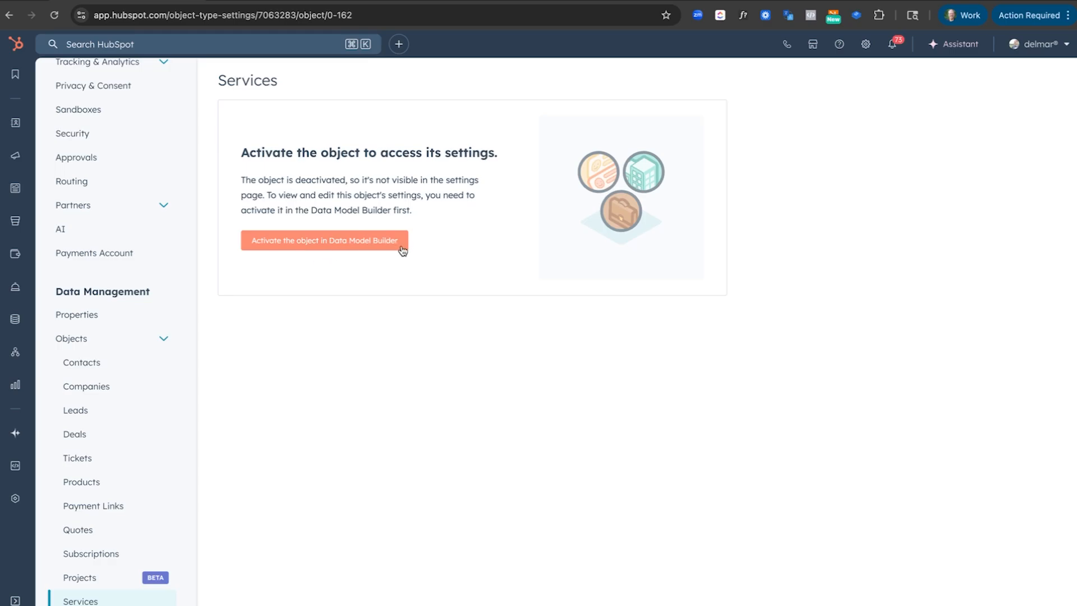
pyautogui.click(279, 240)
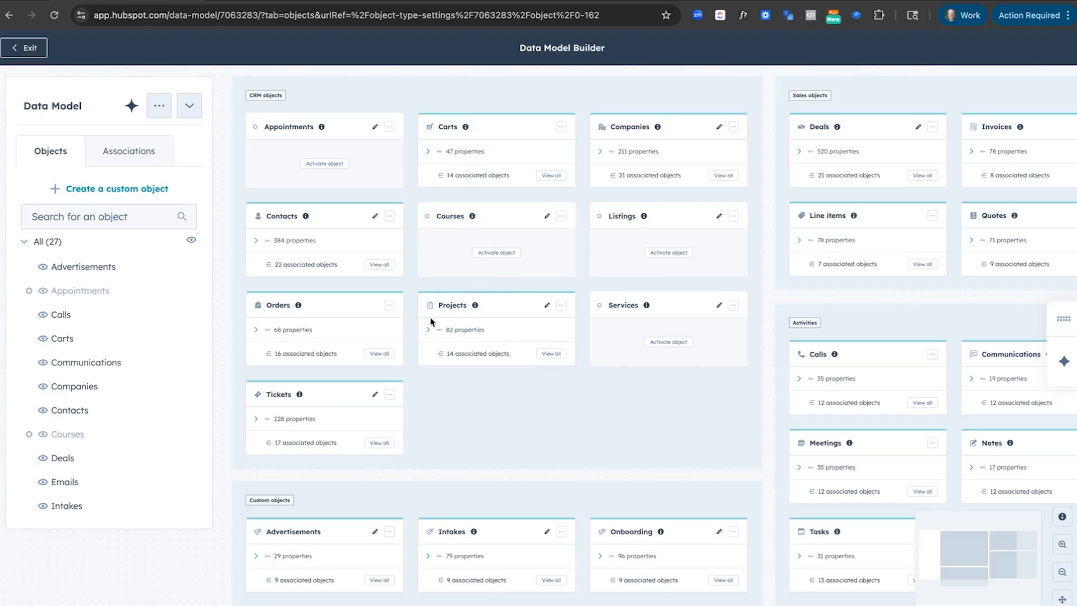
pyautogui.click(490, 258)
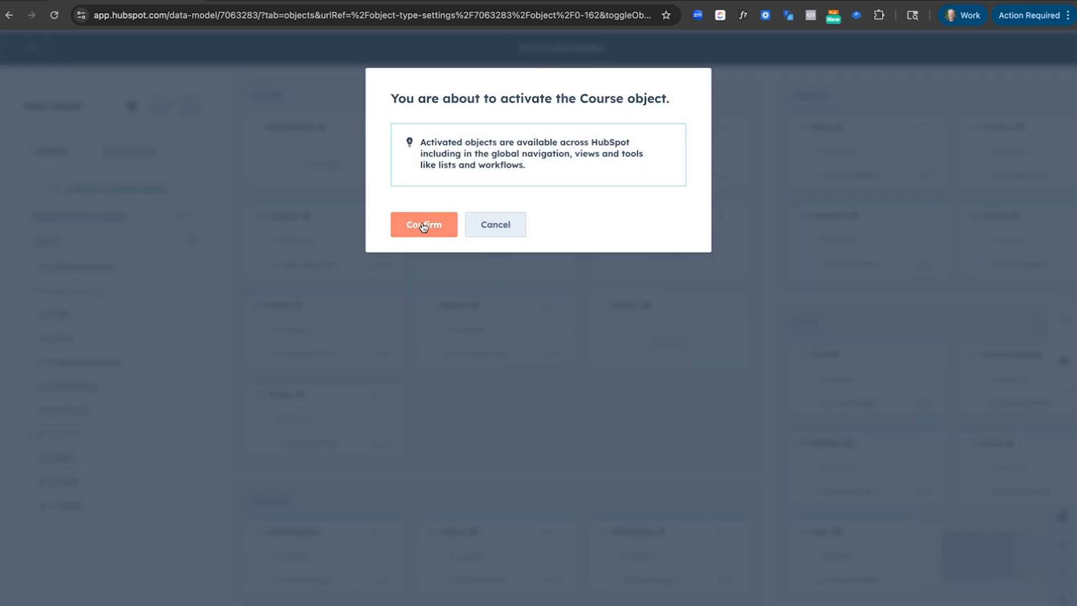
pyautogui.click(495, 225)
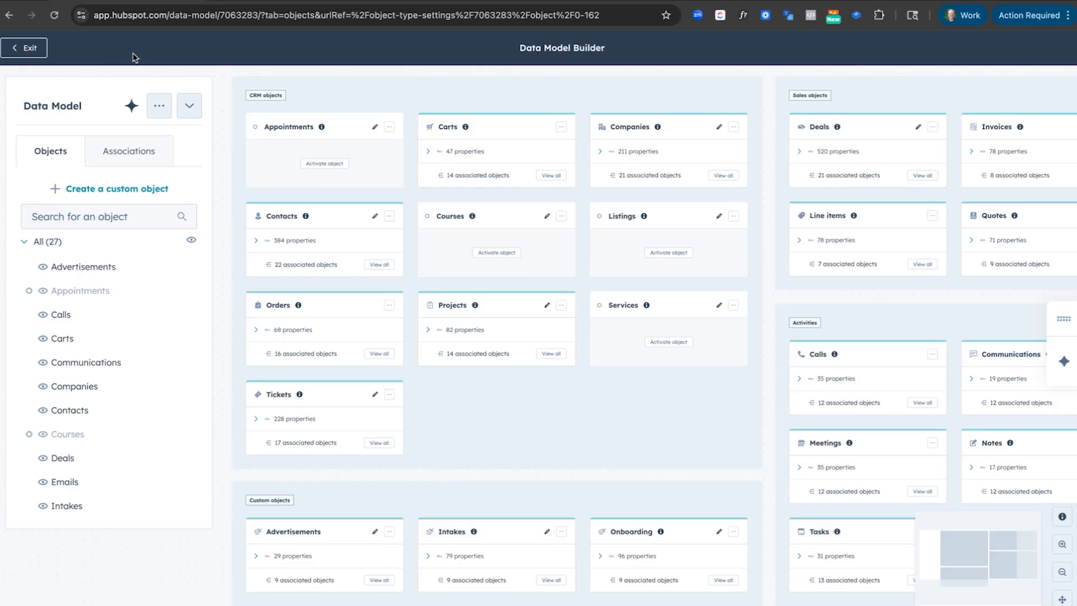
pyautogui.click(25, 48)
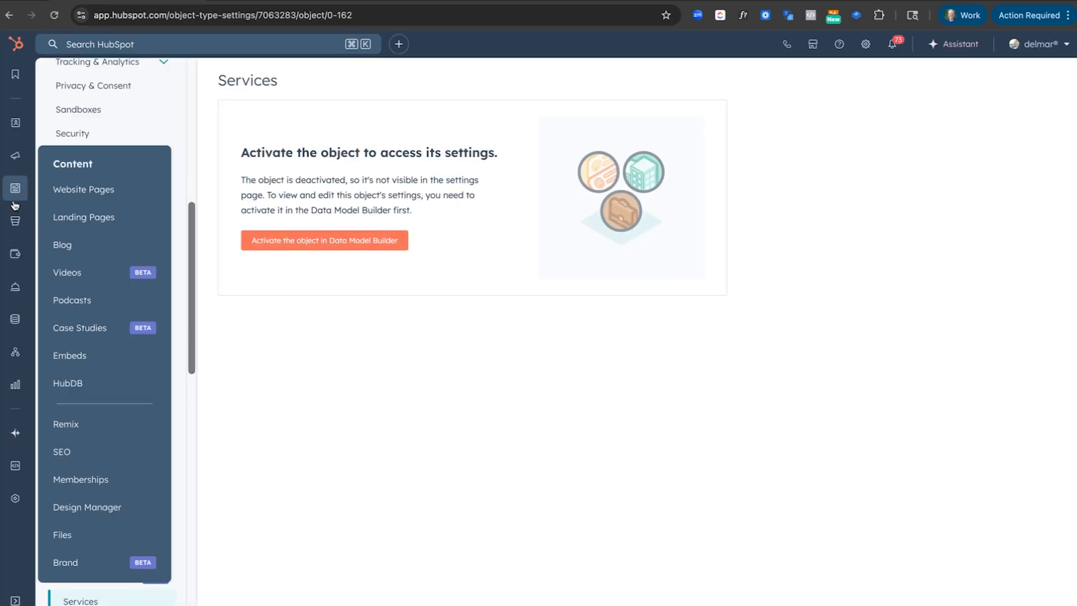
# - Open the CRM's Projects record list and go from there to the Projects object settings
pyautogui.moveTo(2, 117)
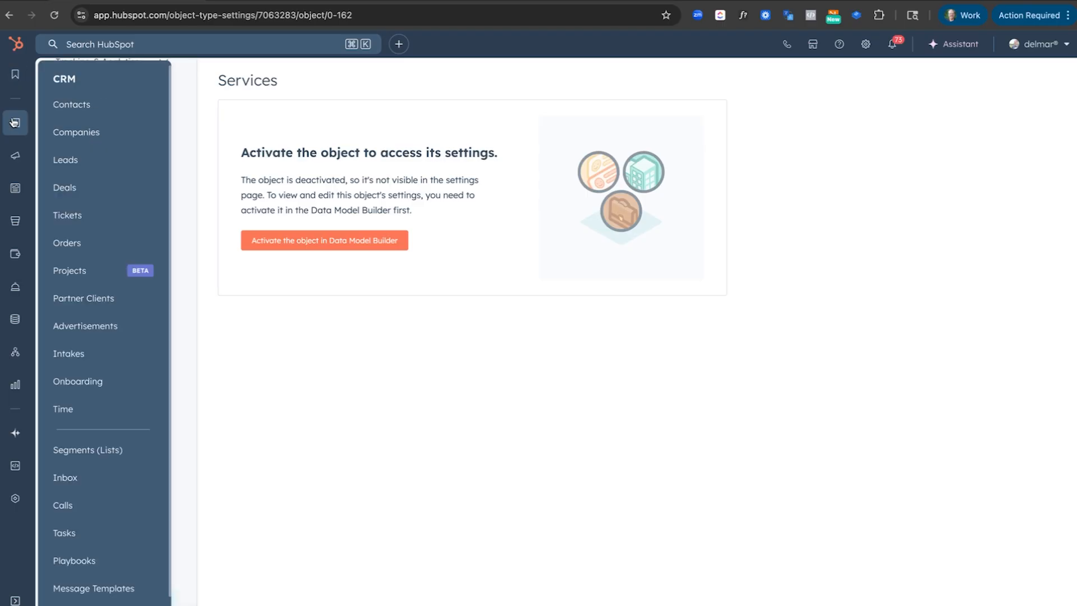
pyautogui.click(69, 272)
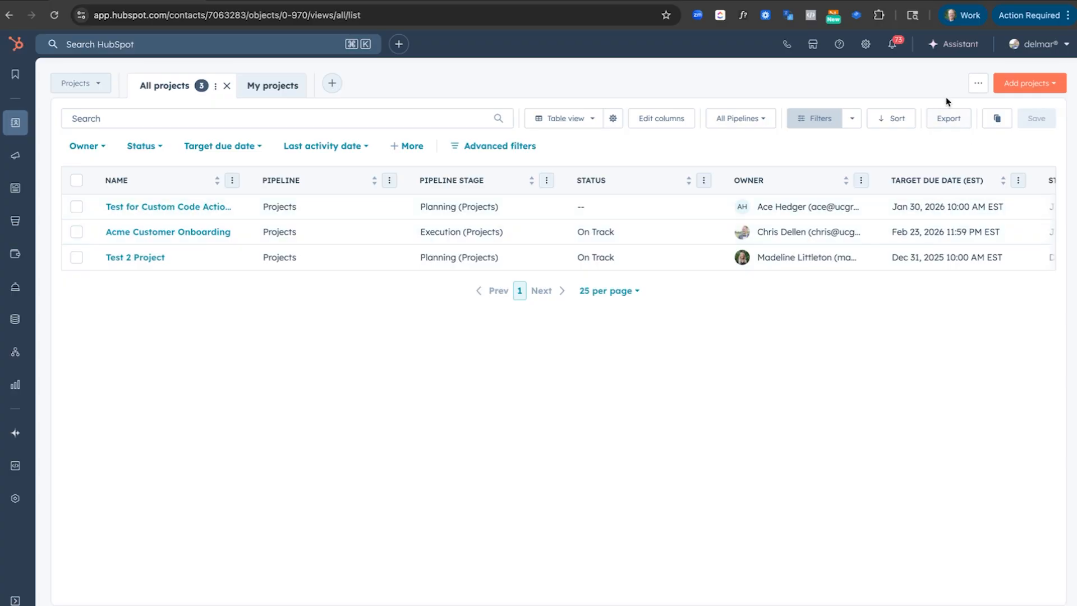
pyautogui.click(866, 43)
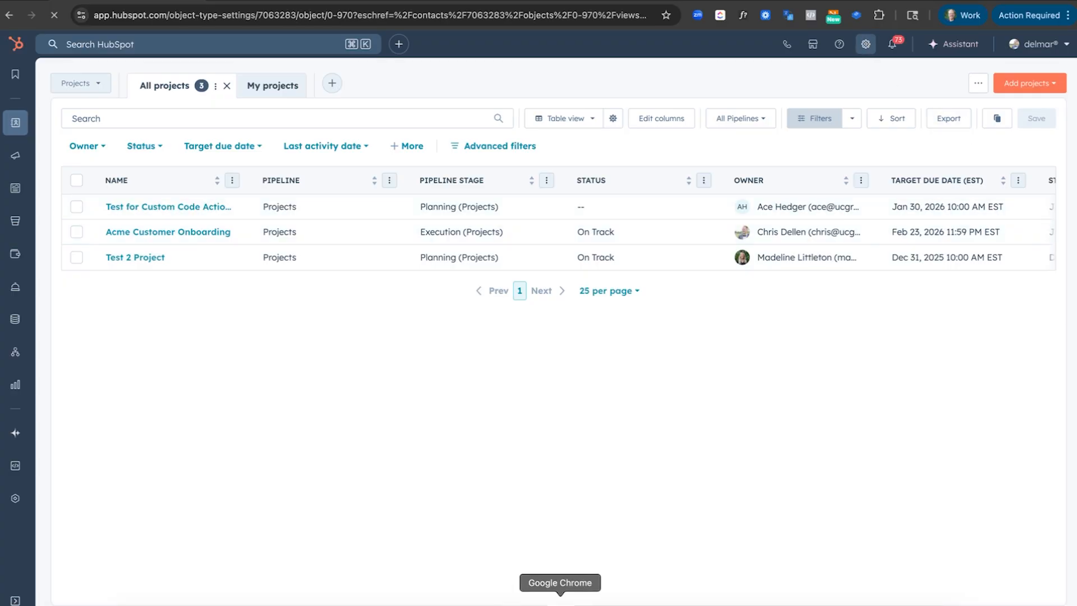
pyautogui.scroll(2, 131, 275)
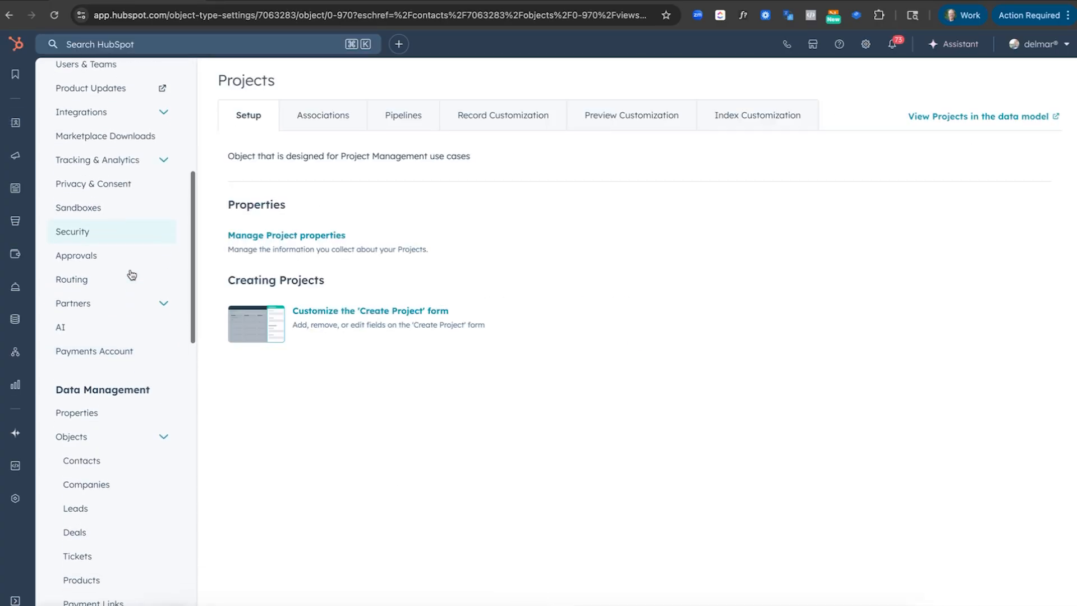
pyautogui.scroll(-3, 130, 274)
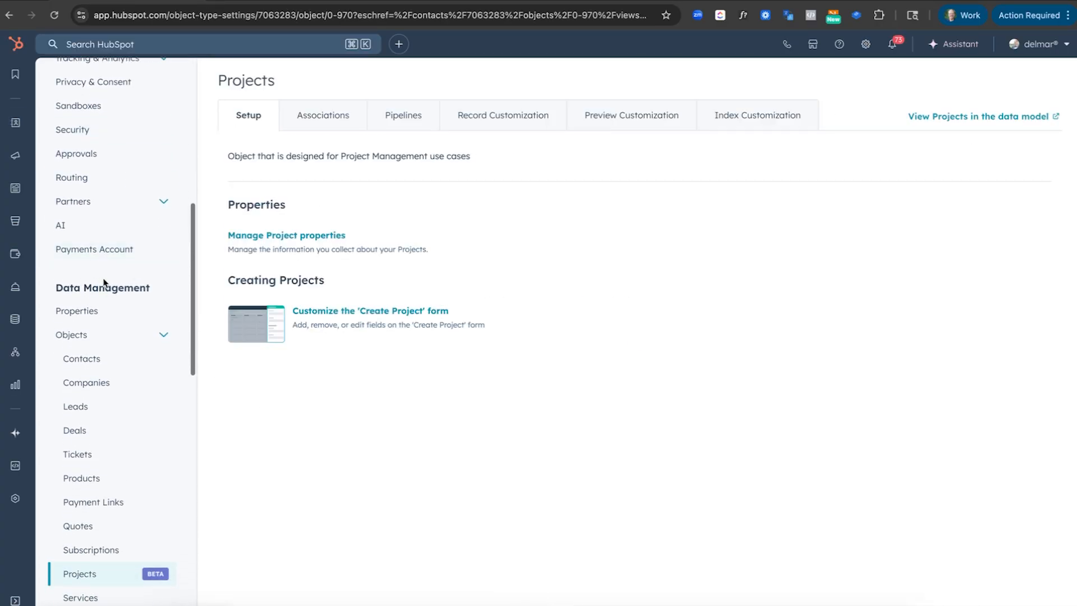
pyautogui.click(79, 340)
pyautogui.click(123, 341)
pyautogui.scroll(-3, 102, 390)
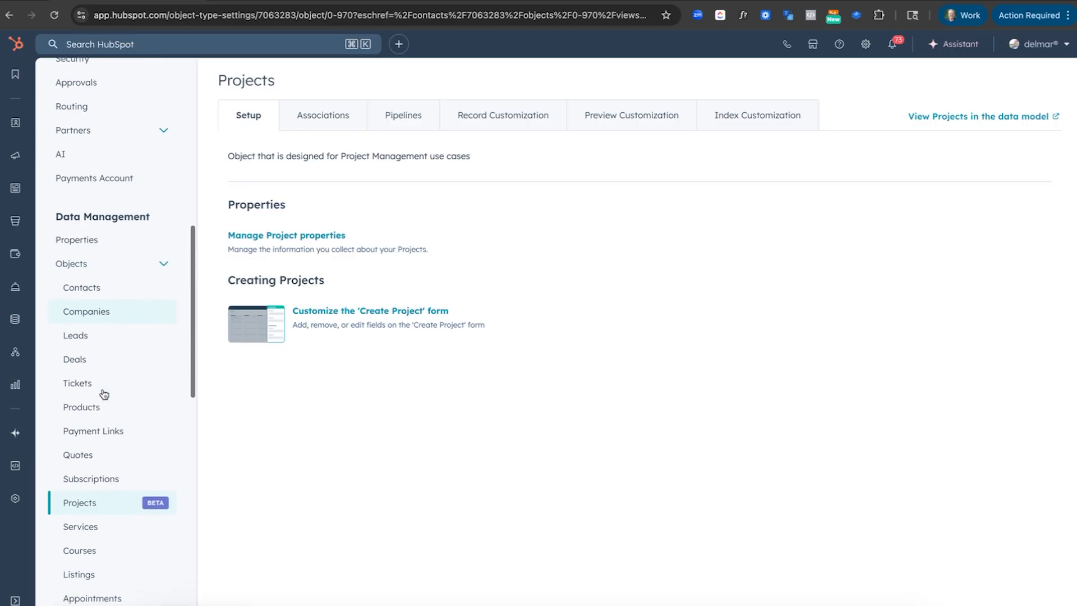
pyautogui.click(85, 473)
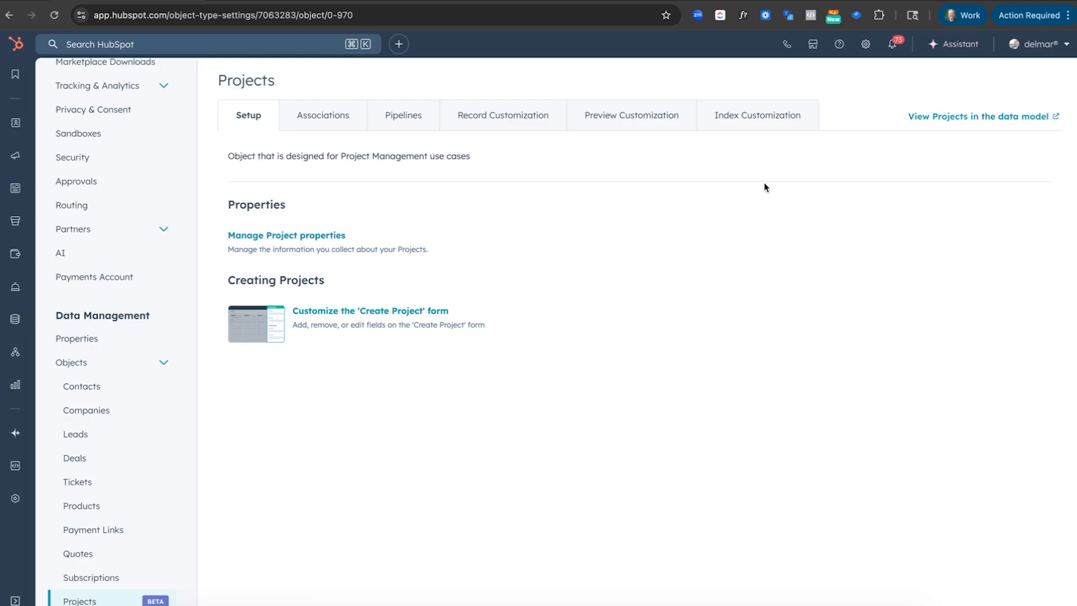
# - Review the Projects object's association, pipeline, preview customization and index customization settings
pyautogui.click(308, 115)
pyautogui.click(405, 116)
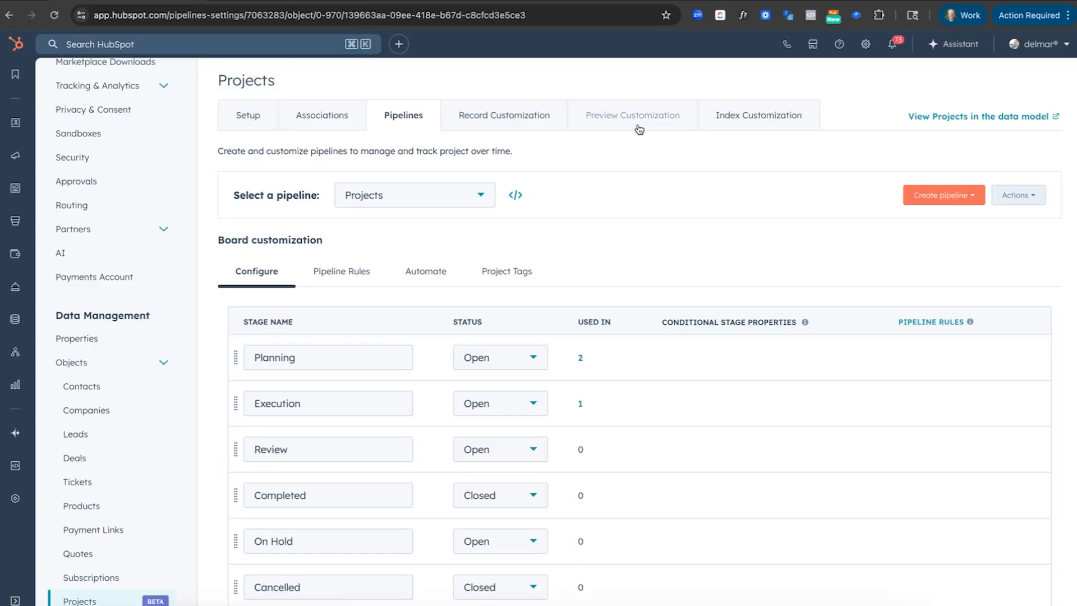
pyautogui.click(620, 115)
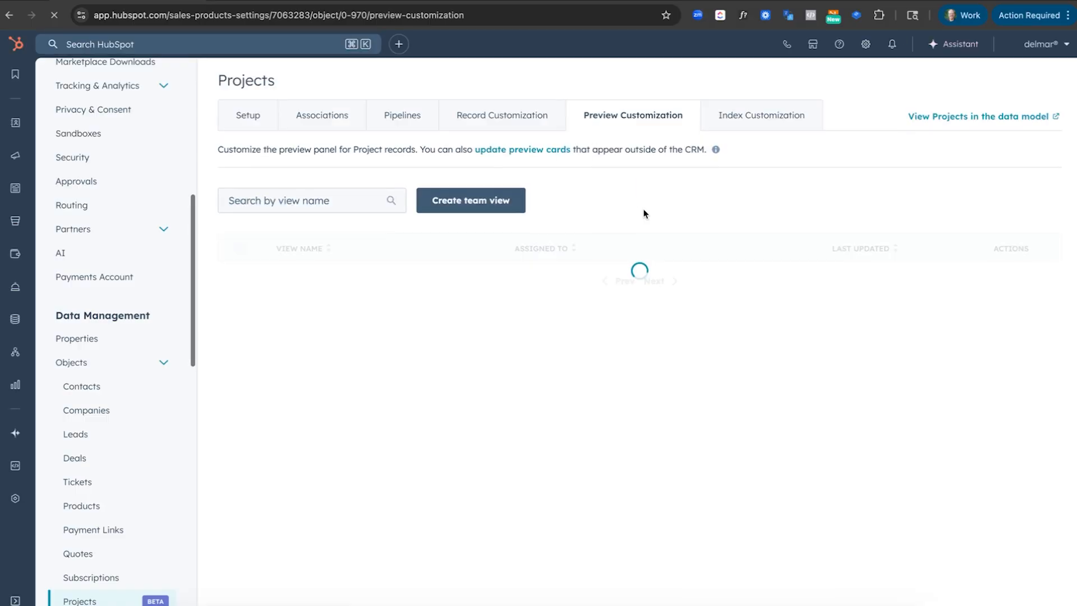
pyautogui.click(771, 118)
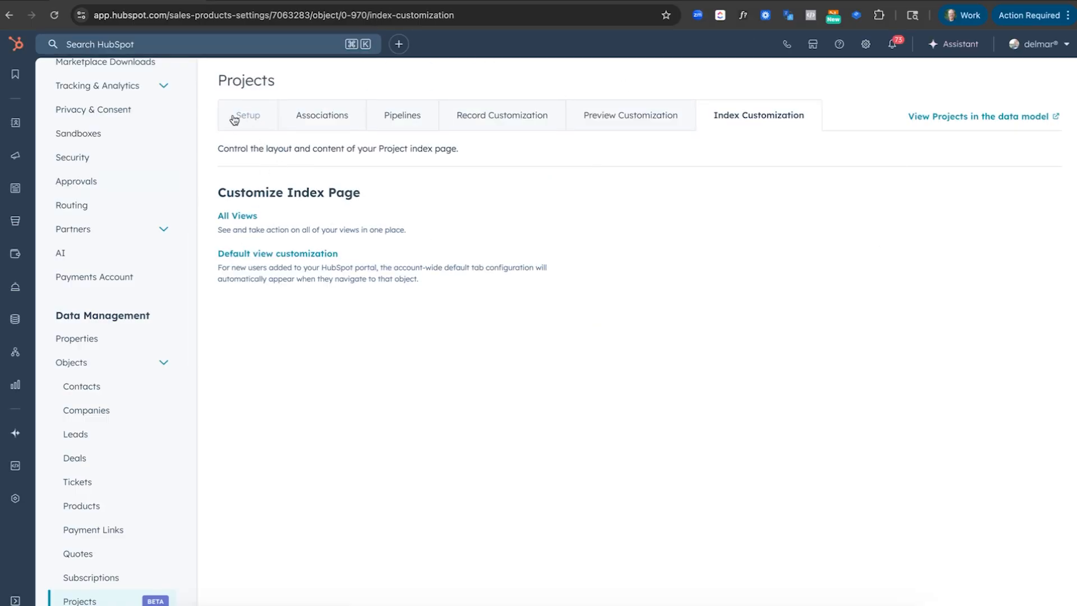
# - Open the property settings for the Project object and look through its property list
pyautogui.click(80, 341)
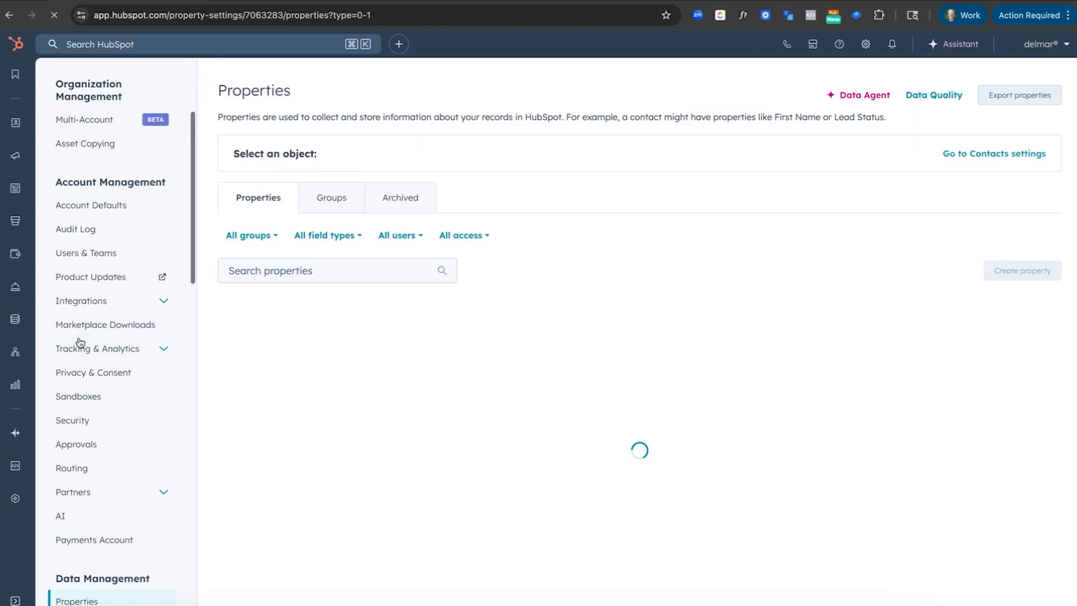
pyautogui.click(427, 169)
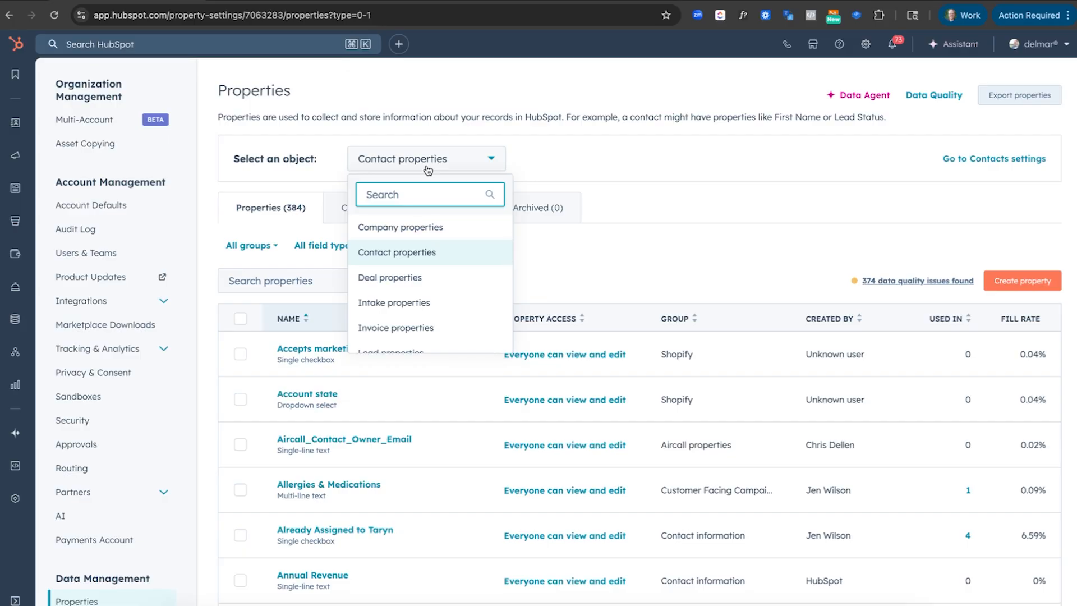
pyautogui.write('proje')
pyautogui.click(410, 226)
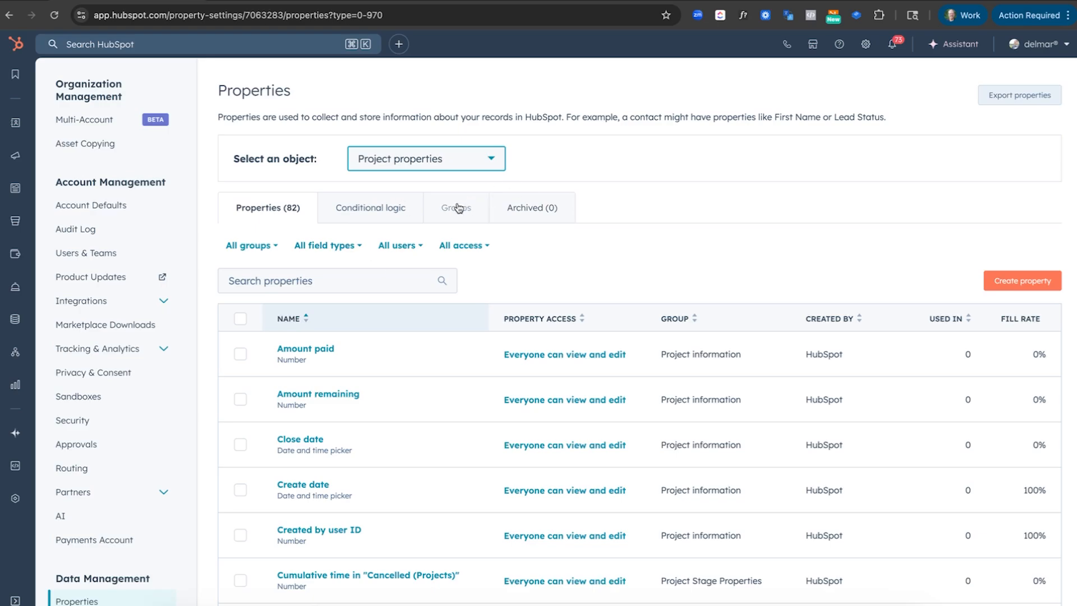
pyautogui.scroll(-5, 384, 418)
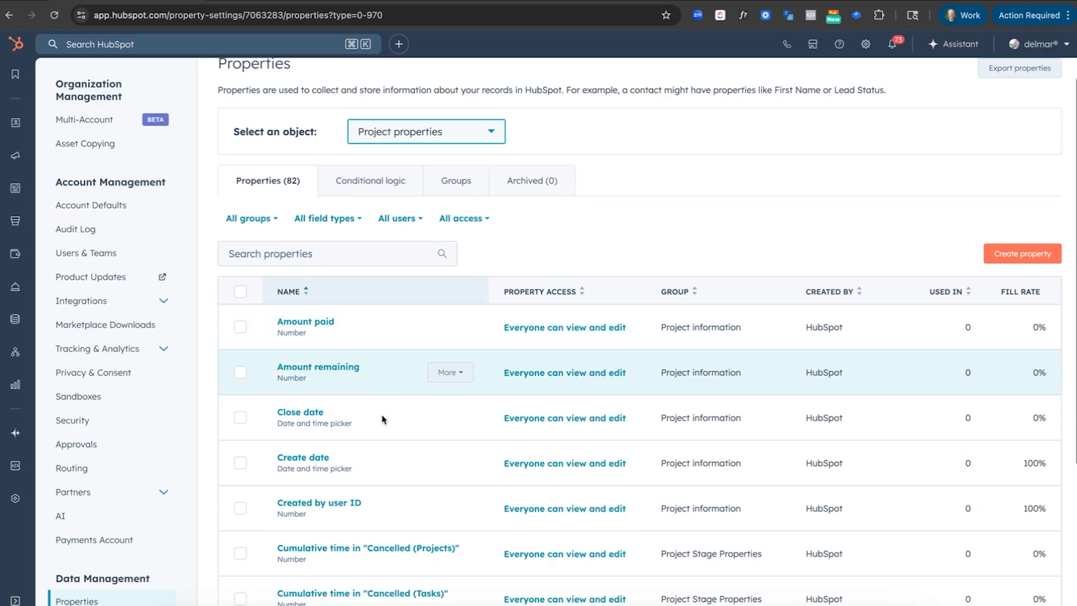
pyautogui.scroll(5, 383, 418)
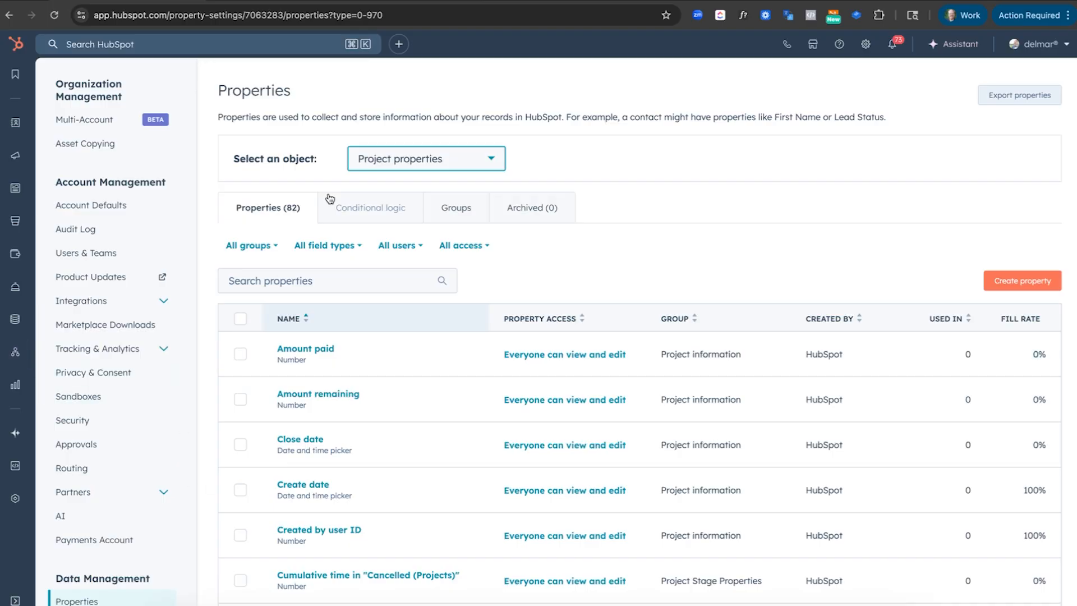
# - Return to the Projects object's pipeline settings and examine the available pipelines and the stages of the Projects pipeline
pyautogui.scroll(-7, 130, 370)
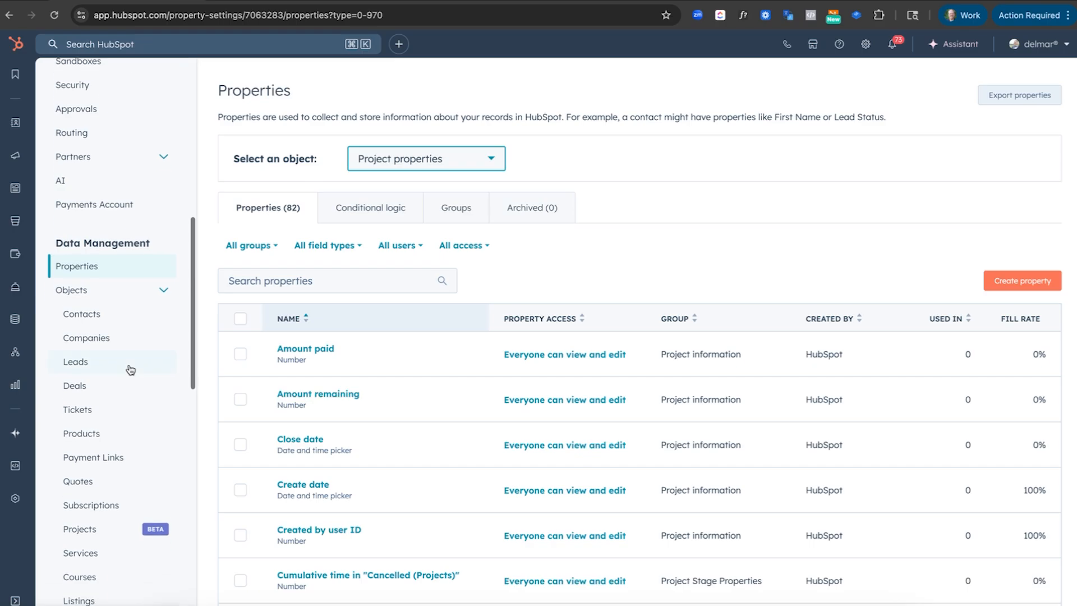
pyautogui.click(80, 447)
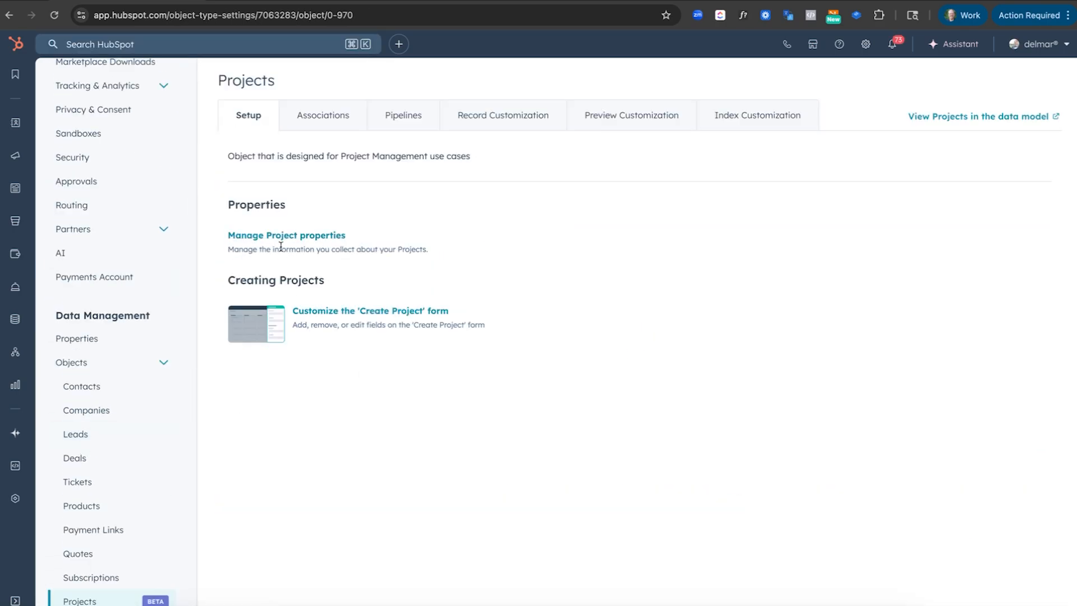
pyautogui.click(417, 114)
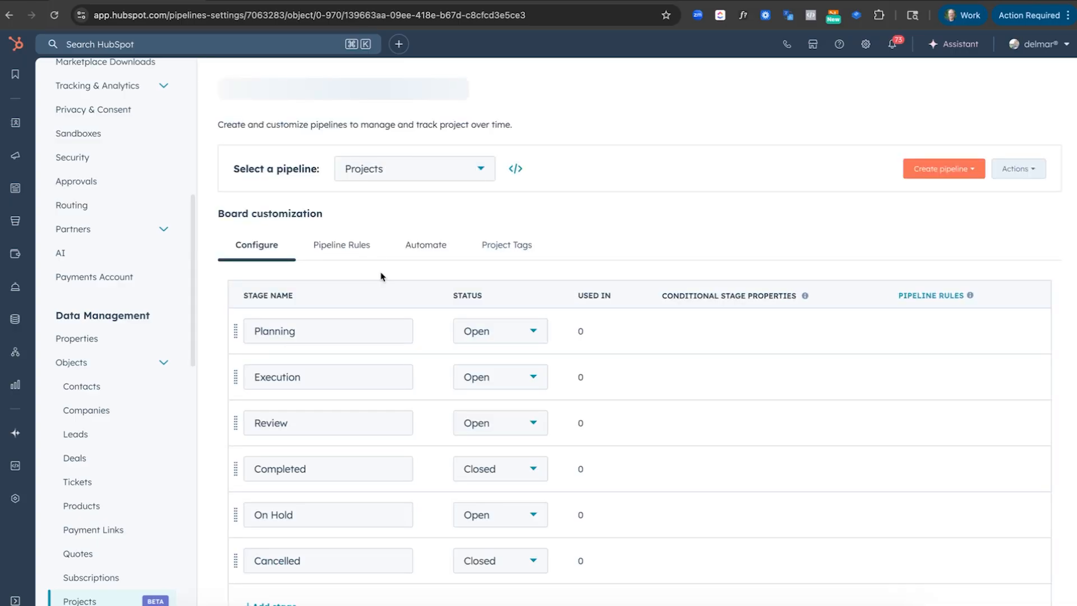
pyautogui.click(399, 203)
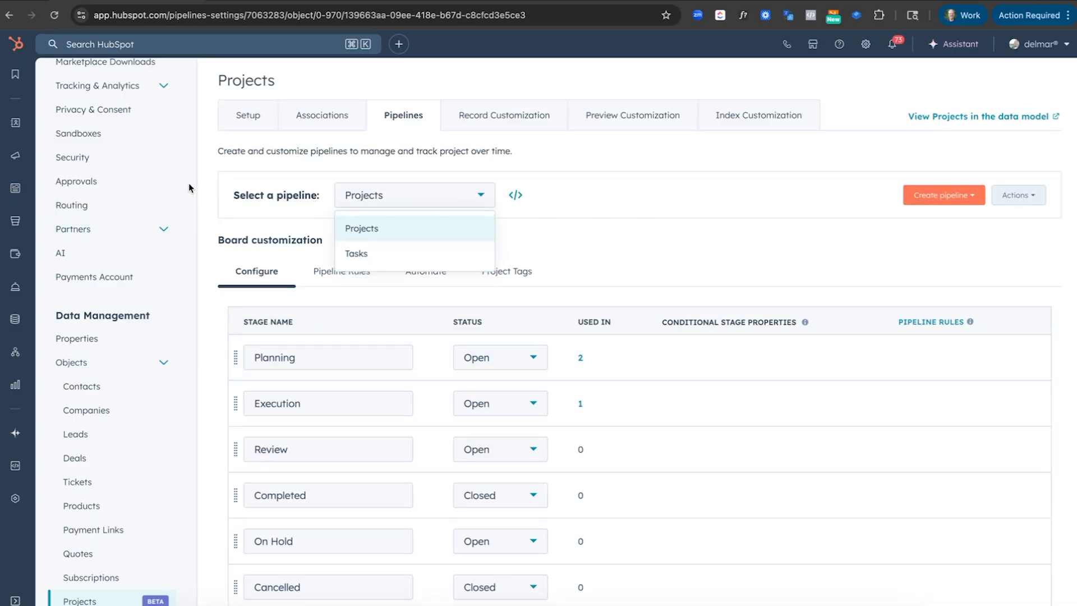
pyautogui.click(221, 221)
pyautogui.scroll(-2, 291, 289)
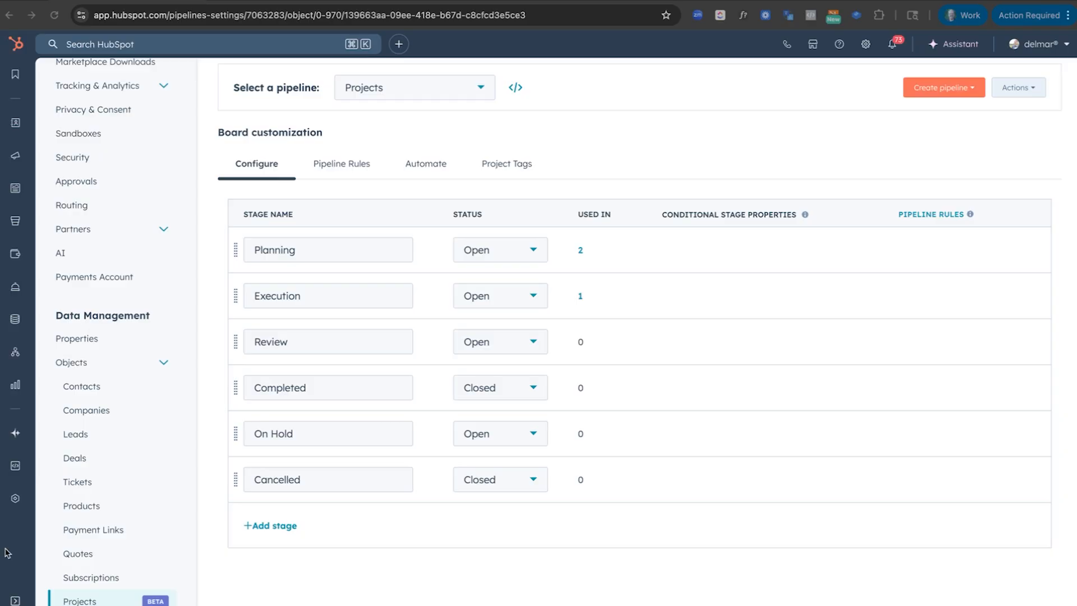
# - Go to the automation workflows and start a new blank workflow
pyautogui.moveTo(15, 352)
pyautogui.click(76, 381)
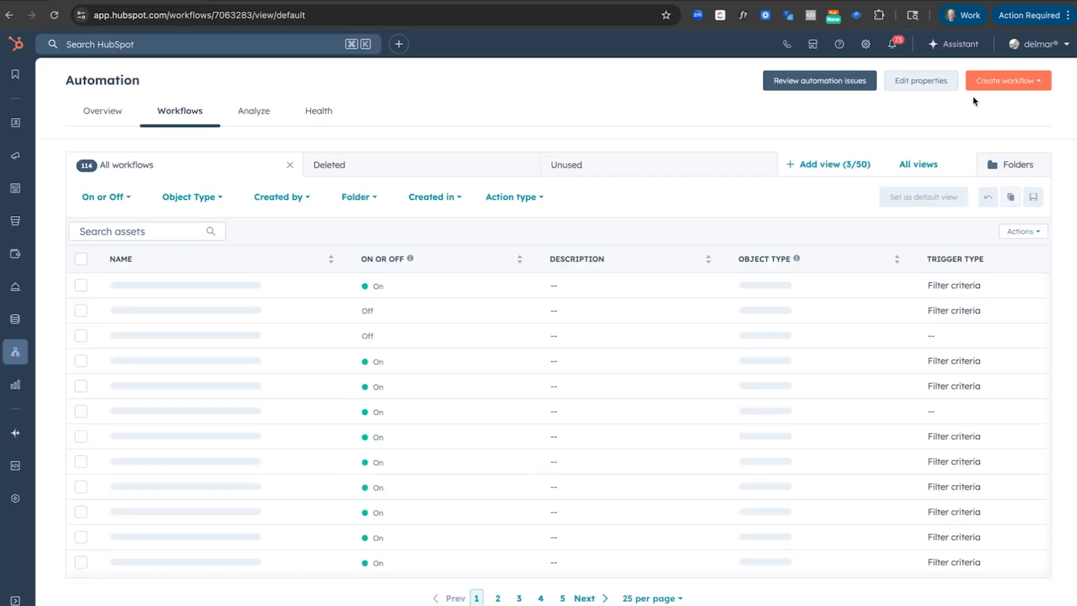
pyautogui.click(1003, 80)
pyautogui.click(1003, 108)
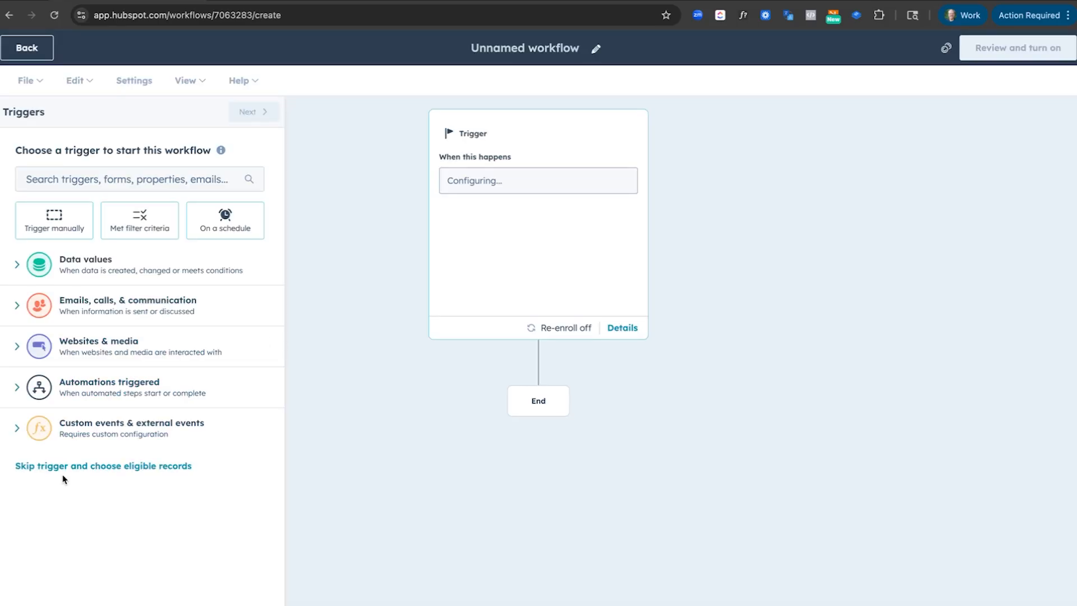
# - Skip the workflow trigger, set Project as the record type that can enroll, and save the enrollment settings
pyautogui.click(74, 465)
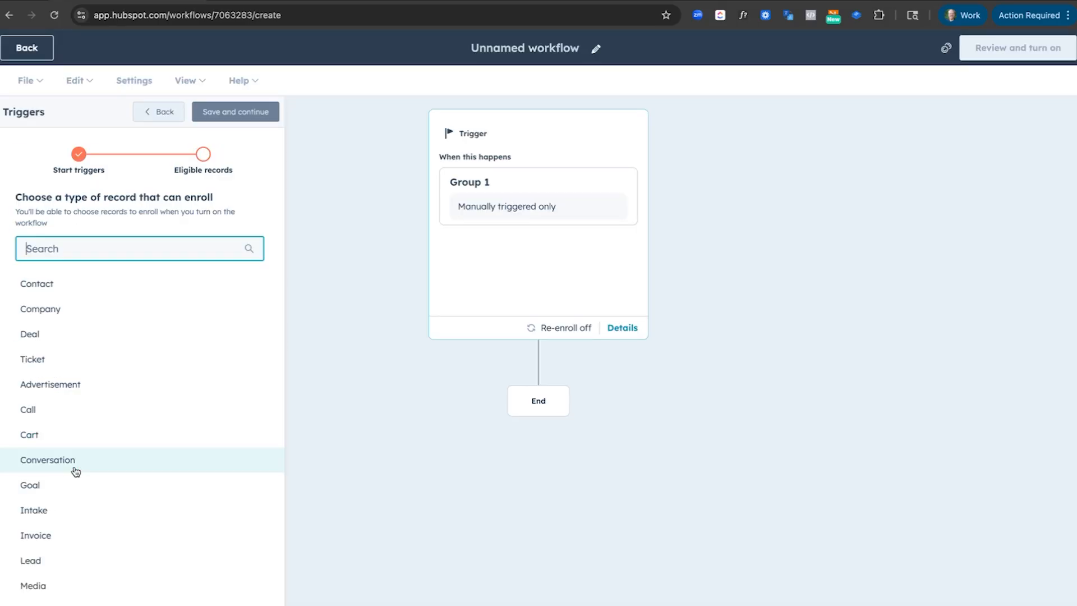
pyautogui.scroll(-3, 94, 372)
pyautogui.scroll(-2, 93, 372)
pyautogui.click(37, 507)
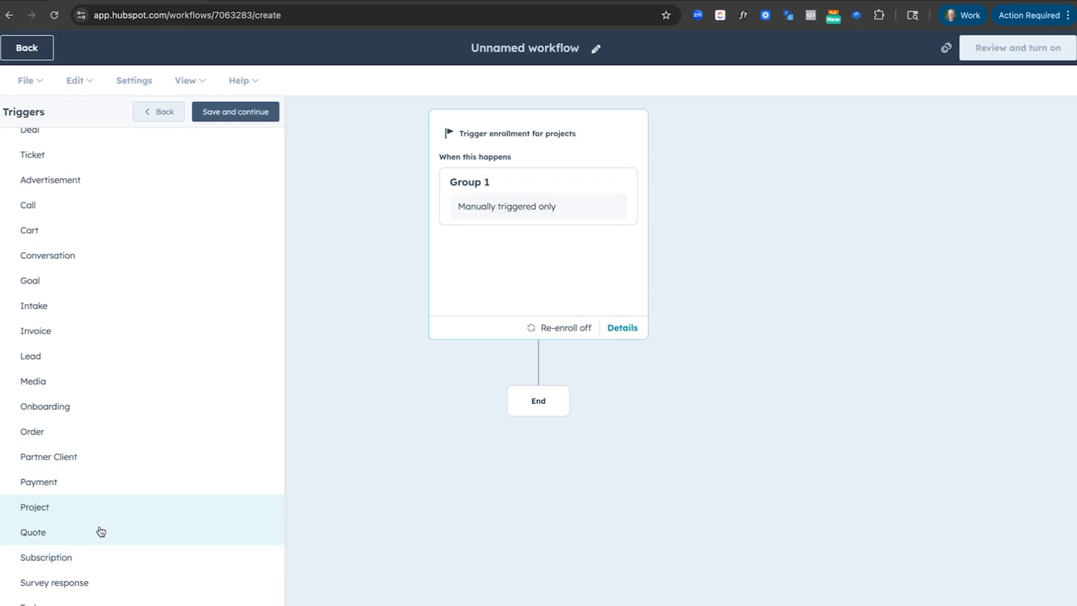
pyautogui.click(222, 112)
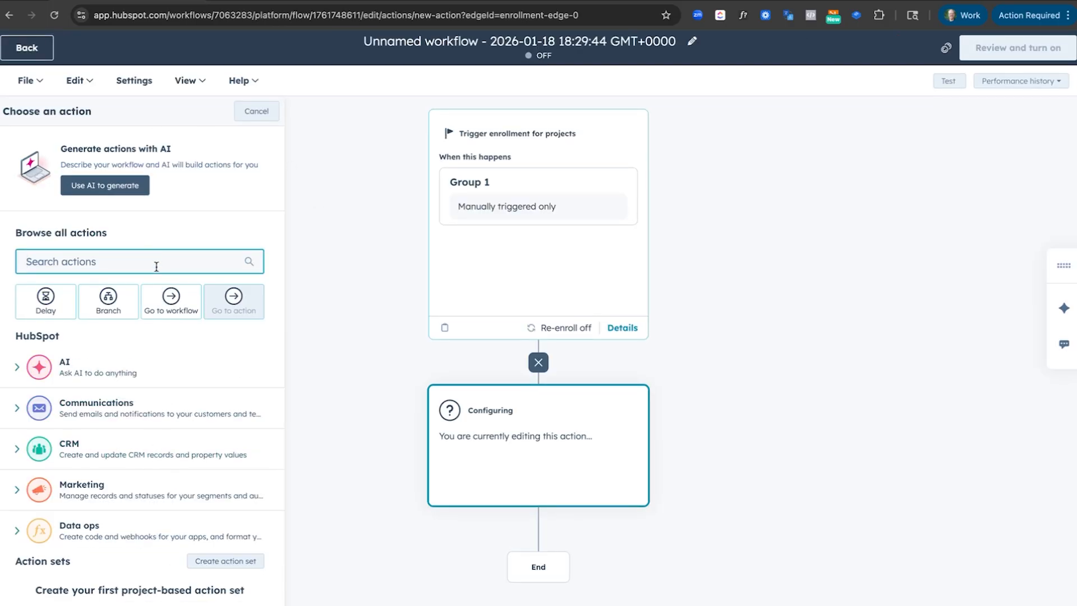
# - Look through the actions available for the project workflow and leave the workflow editor without adding one
pyautogui.scroll(-2, 88, 433)
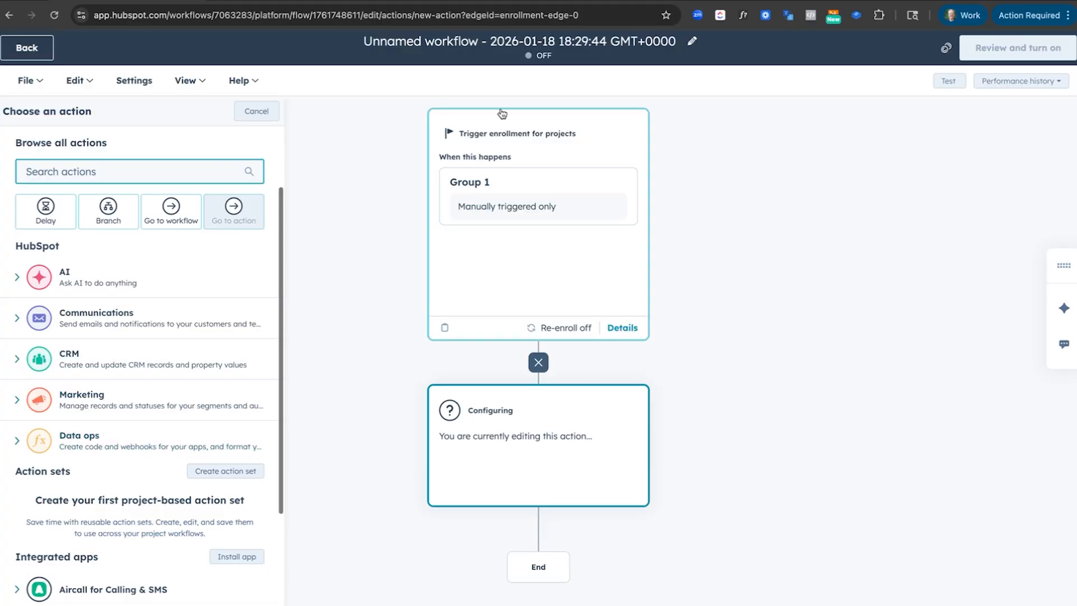
pyautogui.scroll(-3, 306, 479)
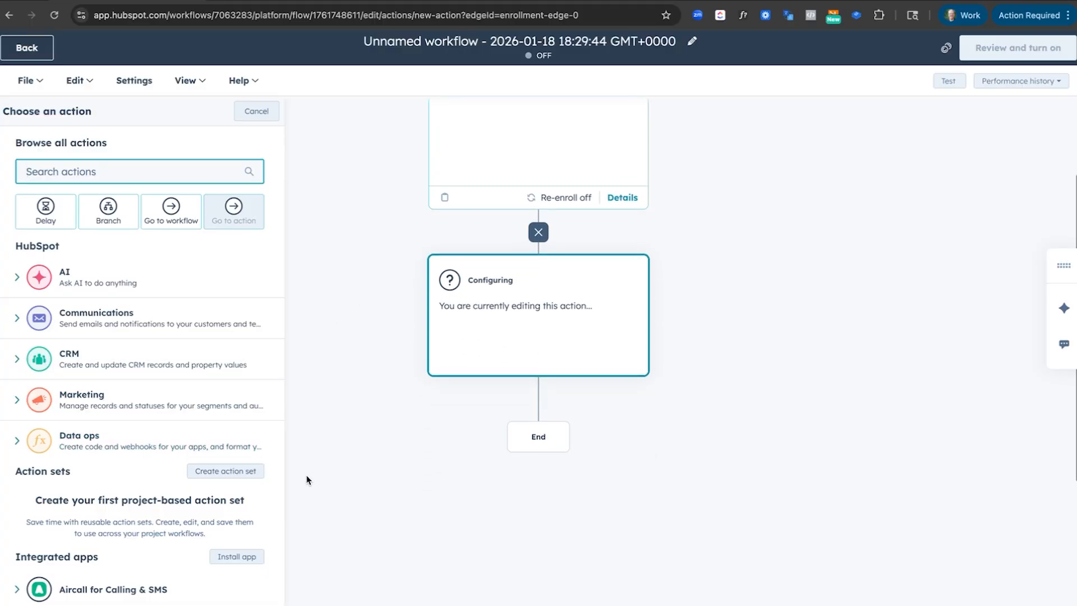
pyautogui.click(375, 275)
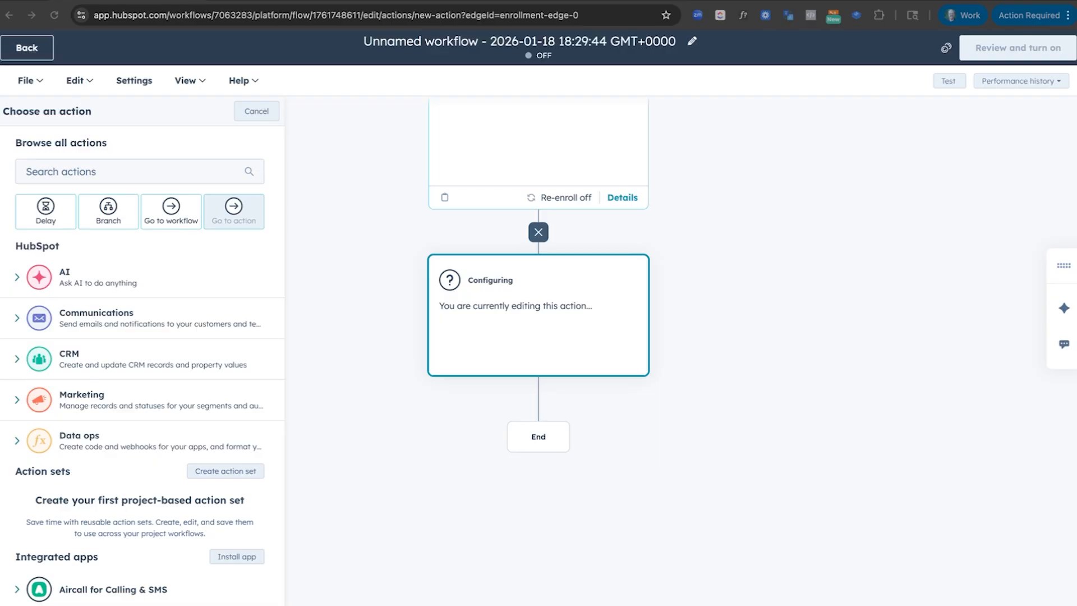
pyautogui.click(27, 48)
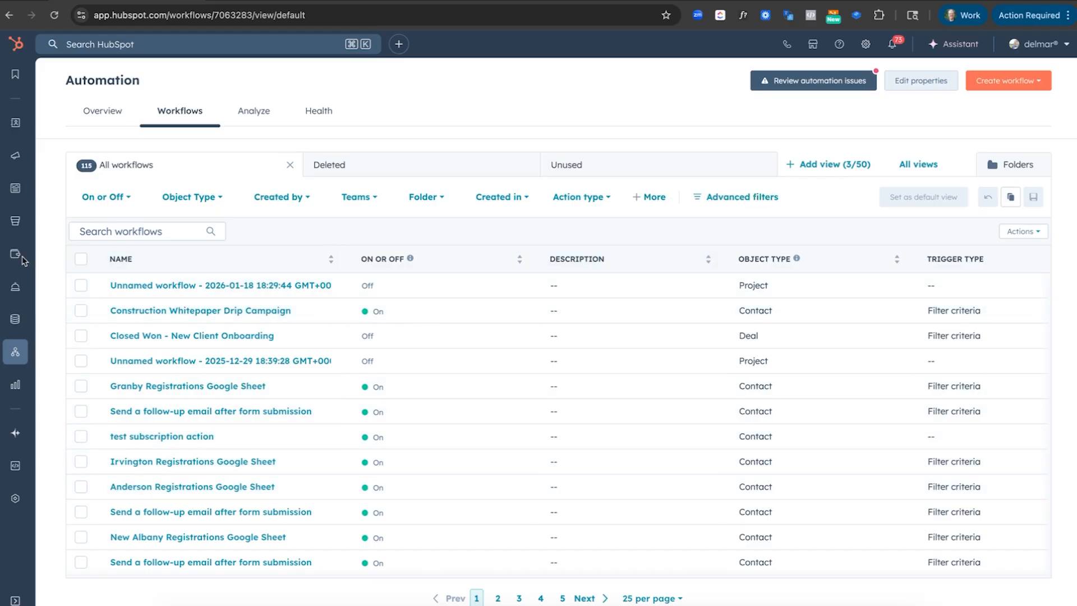
# - Open the Customer Success workspace
pyautogui.moveTo(17, 296)
pyautogui.click(87, 315)
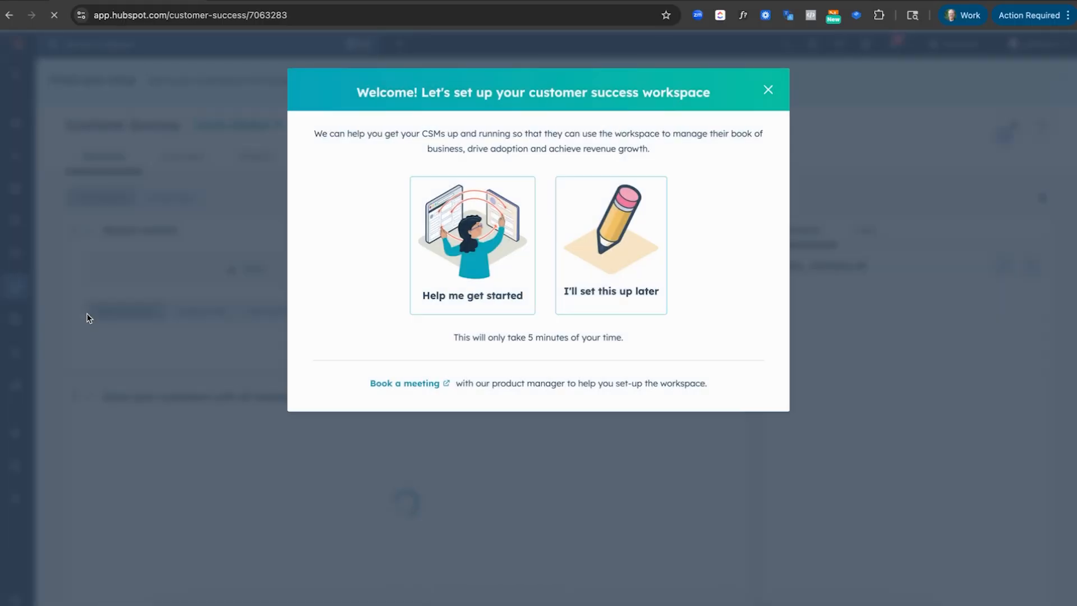
# - Dismiss the workspace setup offer and view the Customer Success workspace's projects
pyautogui.click(768, 90)
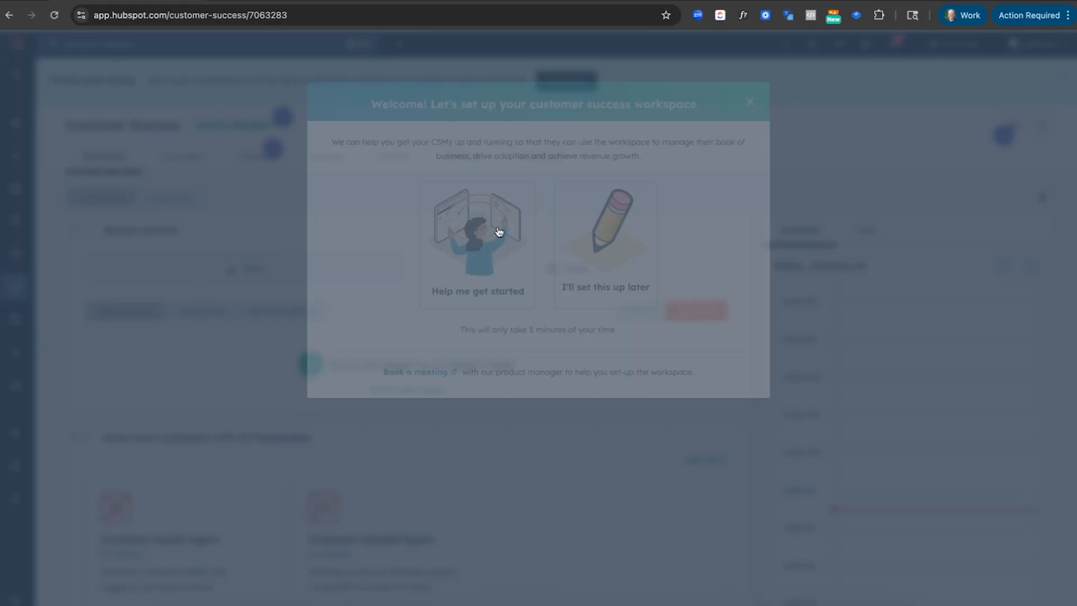
pyautogui.click(258, 157)
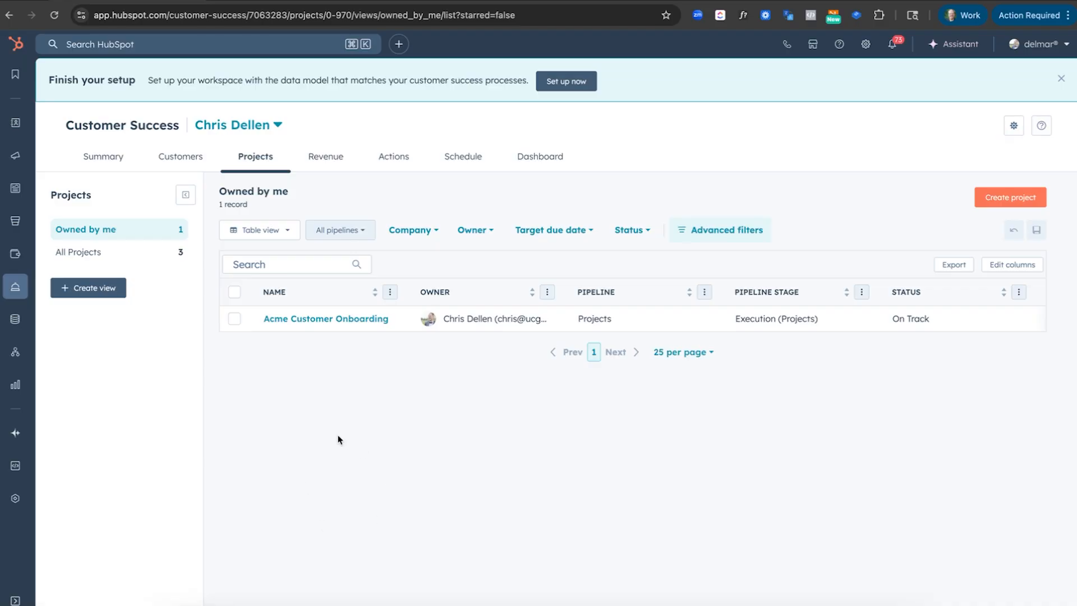
# - From the CRM's Projects list, go to the property settings and show the Project properties
pyautogui.moveTo(18, 125)
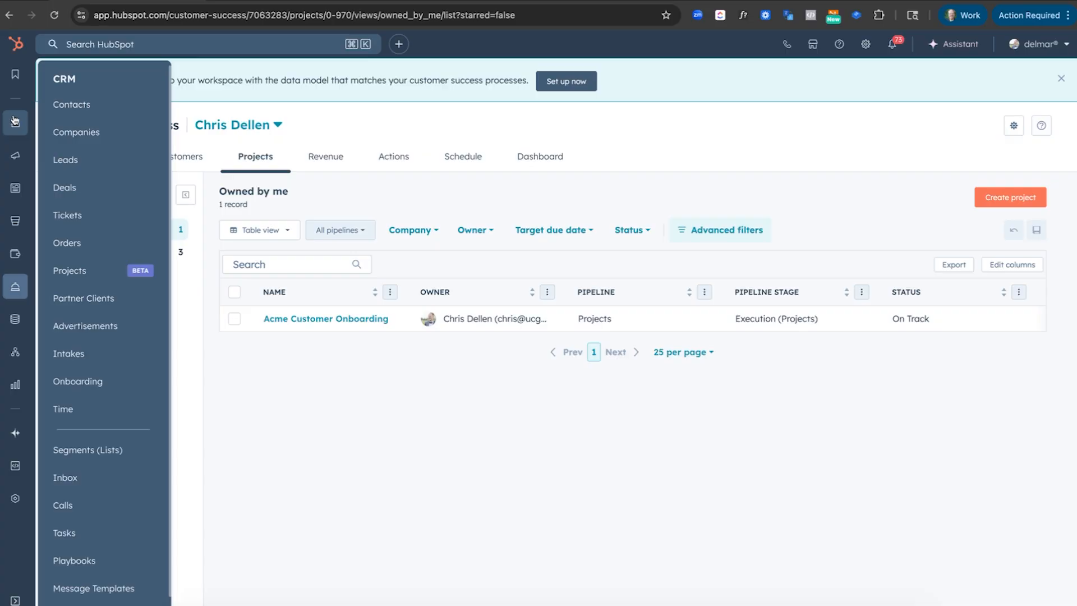
pyautogui.click(73, 272)
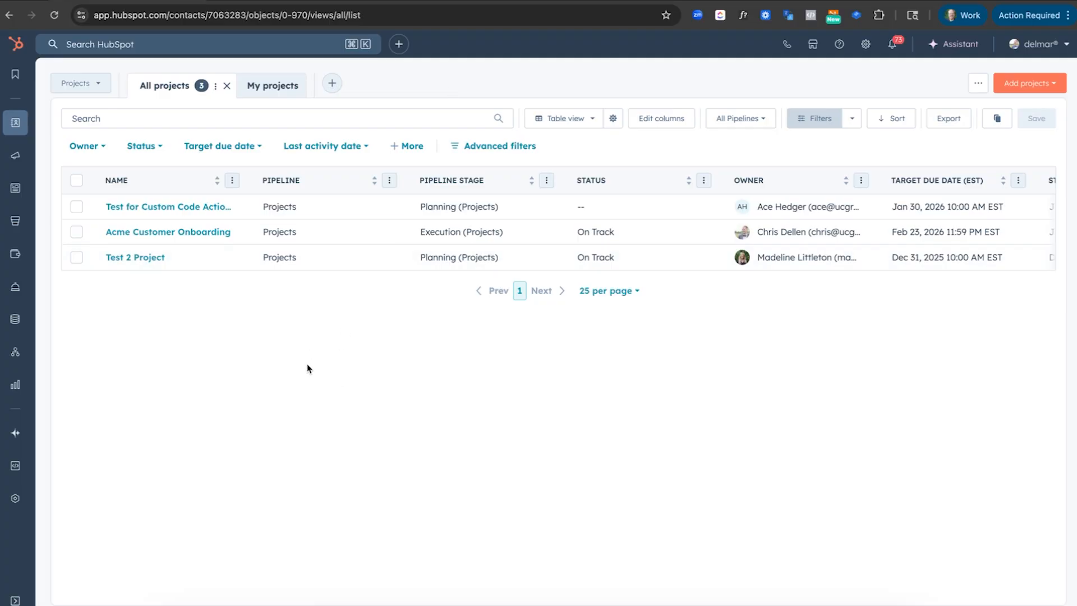
pyautogui.click(865, 43)
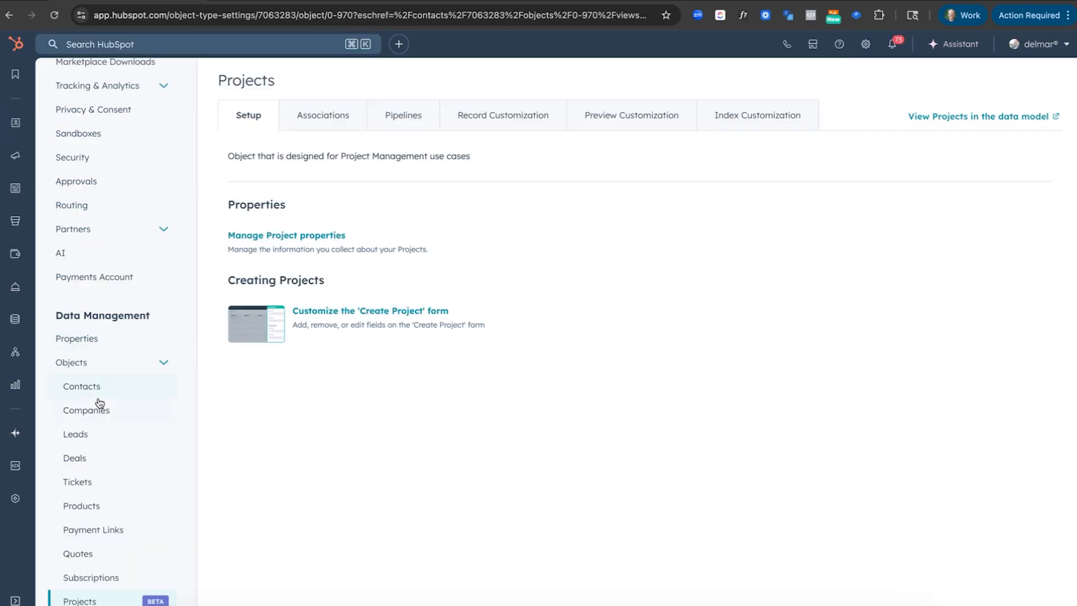
pyautogui.click(79, 343)
pyautogui.click(377, 162)
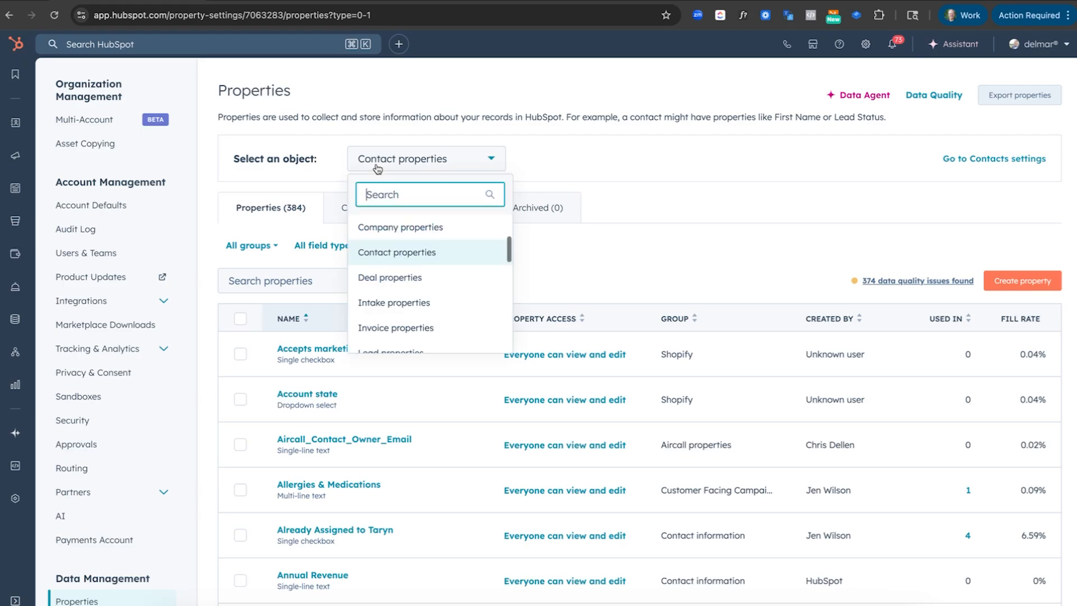
pyautogui.write('projec')
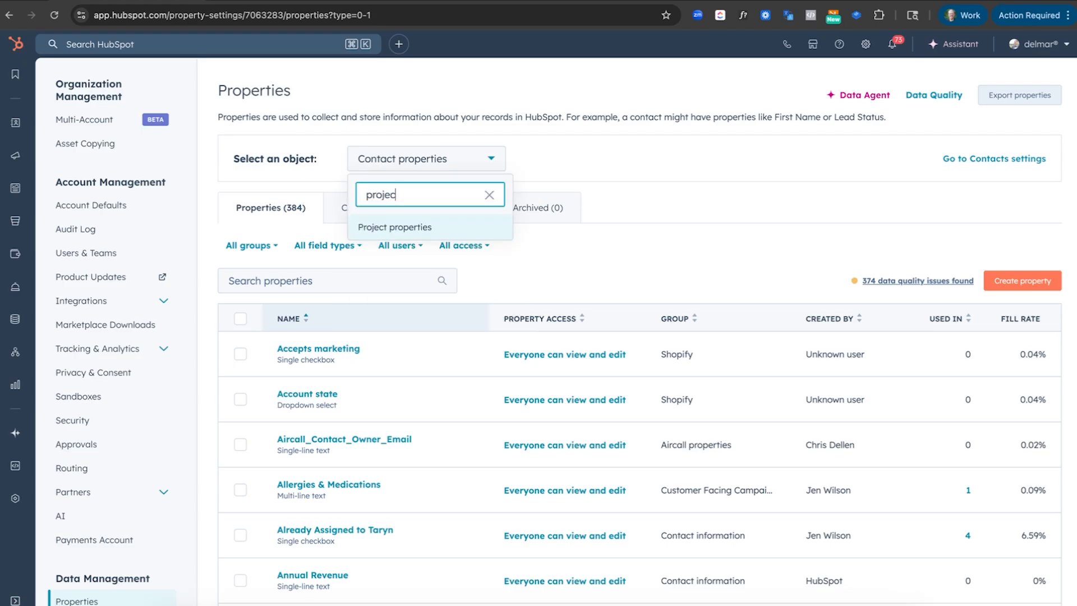
pyautogui.click(376, 225)
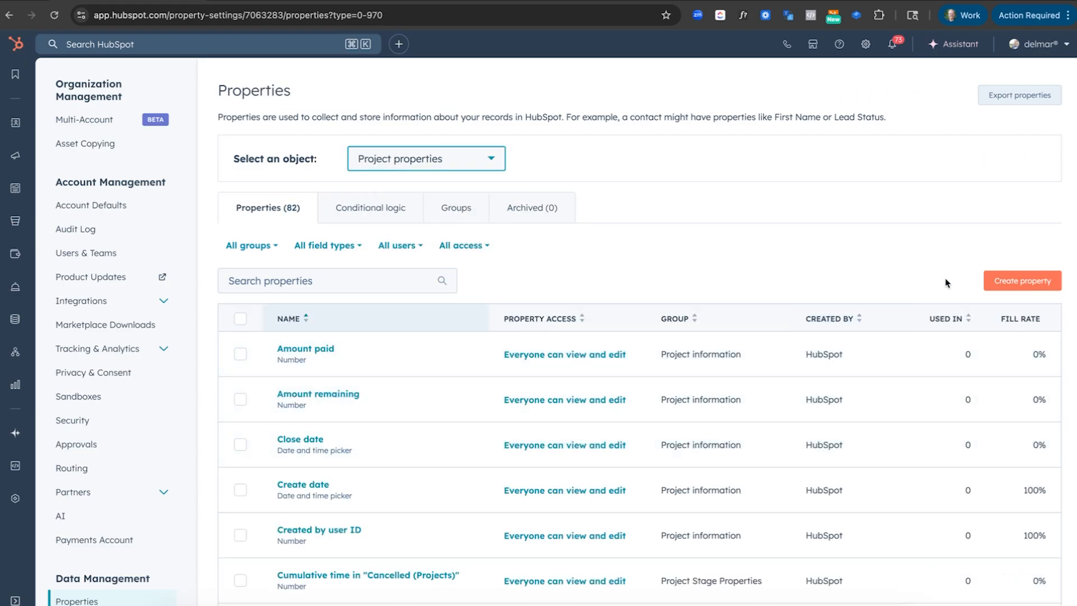
# - Start a new Project property labelled "Templates"
pyautogui.click(1001, 281)
pyautogui.click(967, 448)
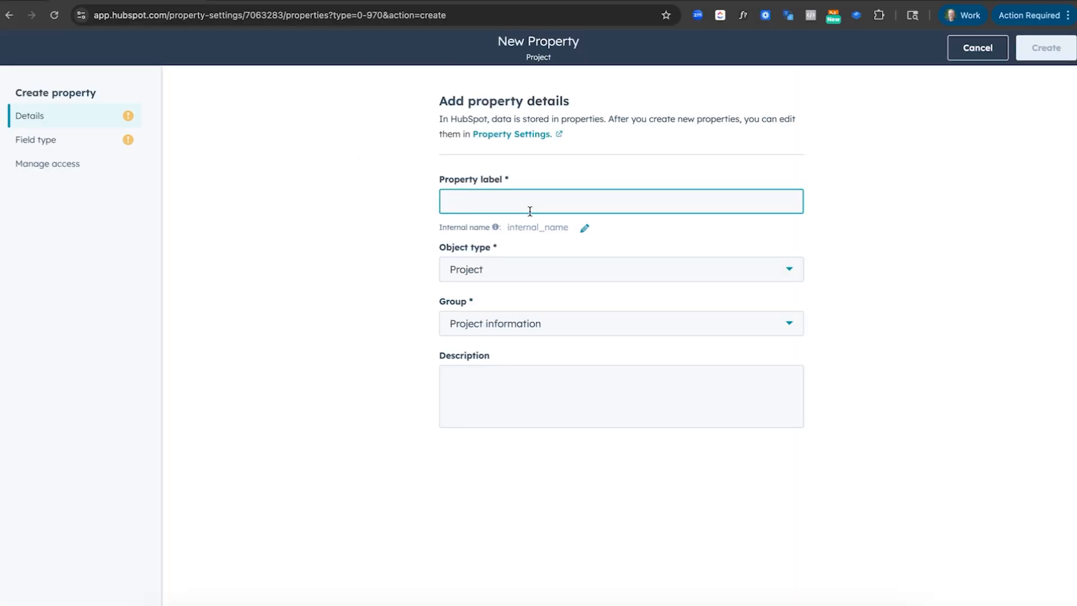
pyautogui.write('Templates')
# - Set the new property's field type to Dropdown select
pyautogui.click(54, 140)
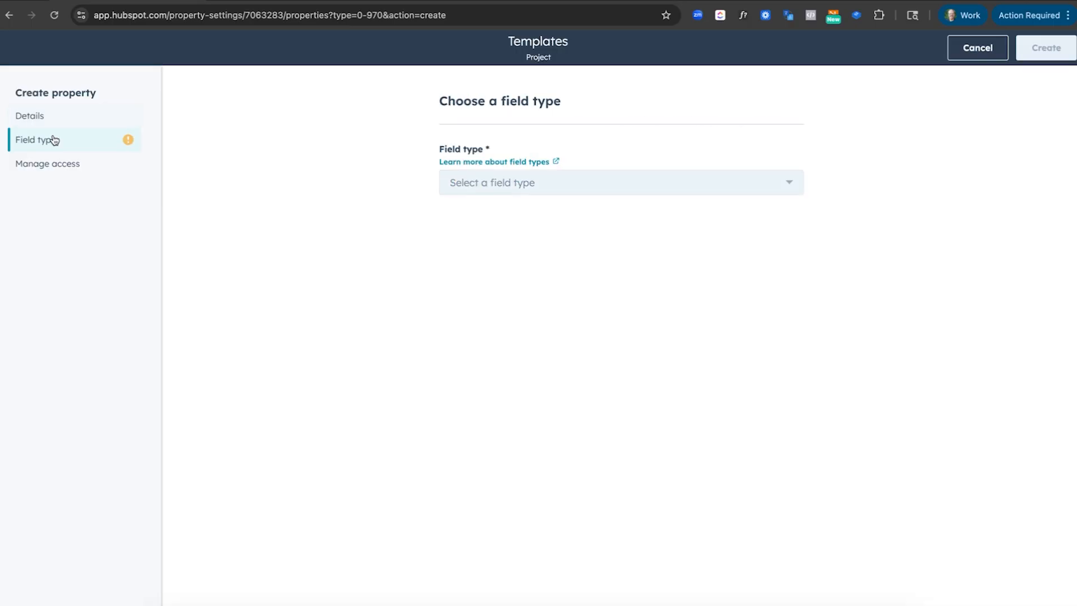
pyautogui.click(498, 182)
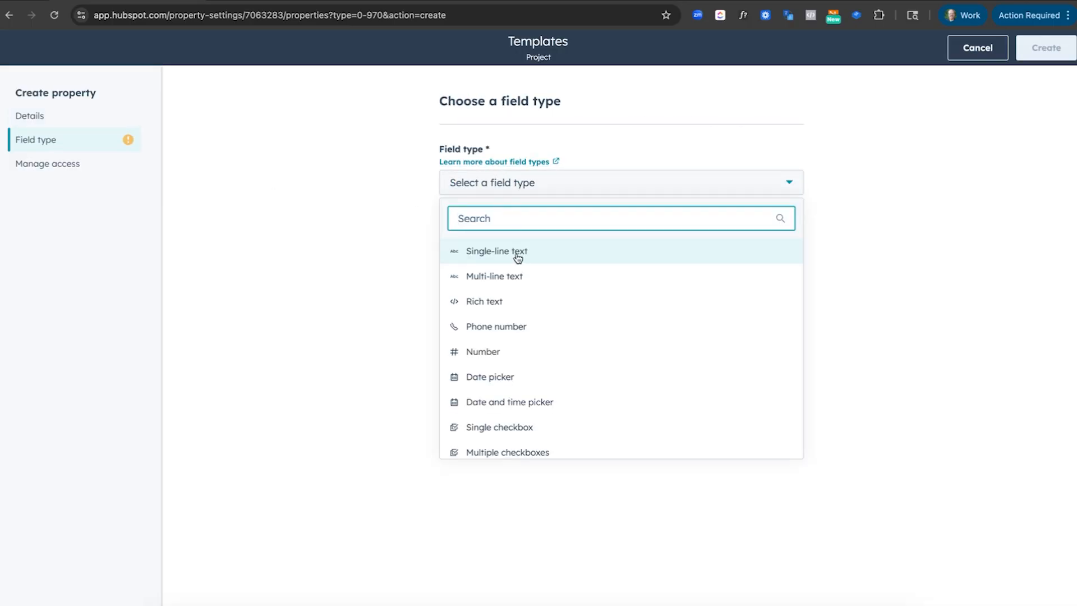
pyautogui.scroll(-3, 517, 258)
pyautogui.scroll(3, 517, 258)
pyautogui.scroll(-3, 517, 258)
pyautogui.scroll(-2, 517, 258)
pyautogui.click(483, 378)
# - Add the dropdown options "Template A" and "Template B" and create the property
pyautogui.click(487, 467)
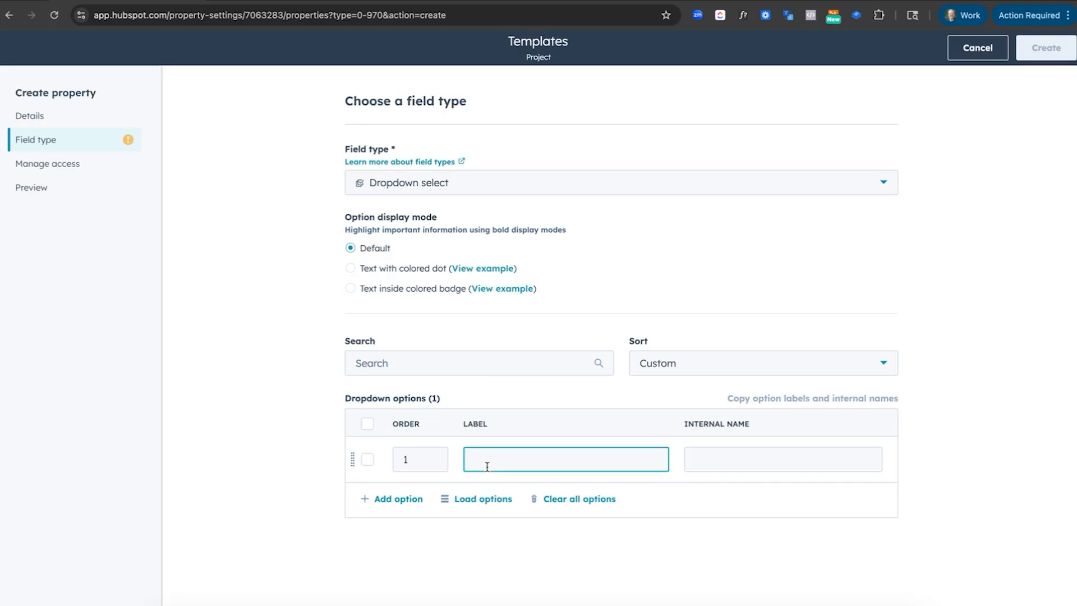
pyautogui.write('Template A')
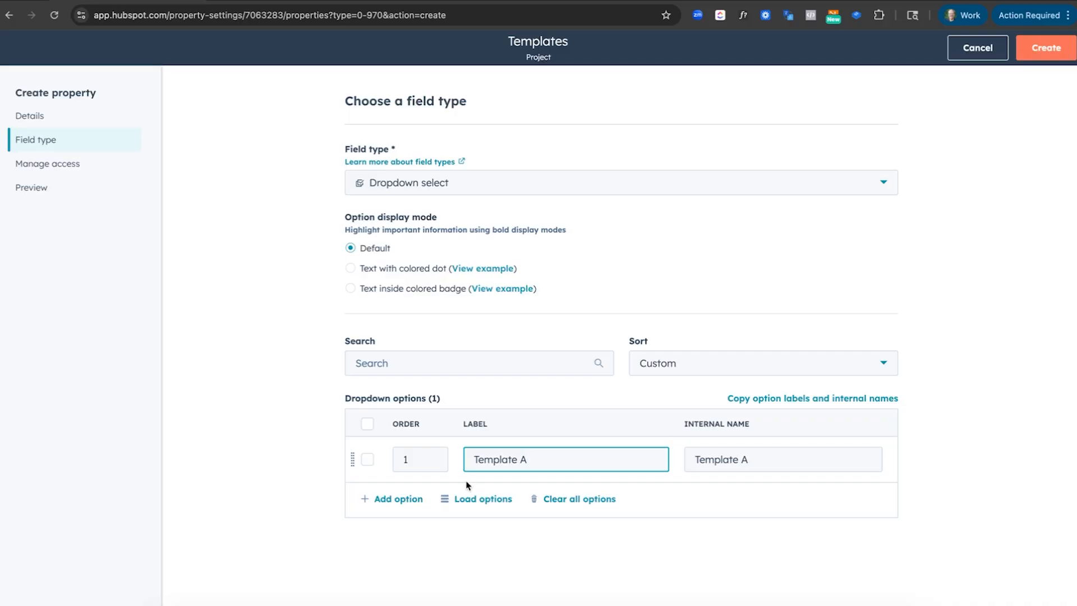
pyautogui.click(404, 501)
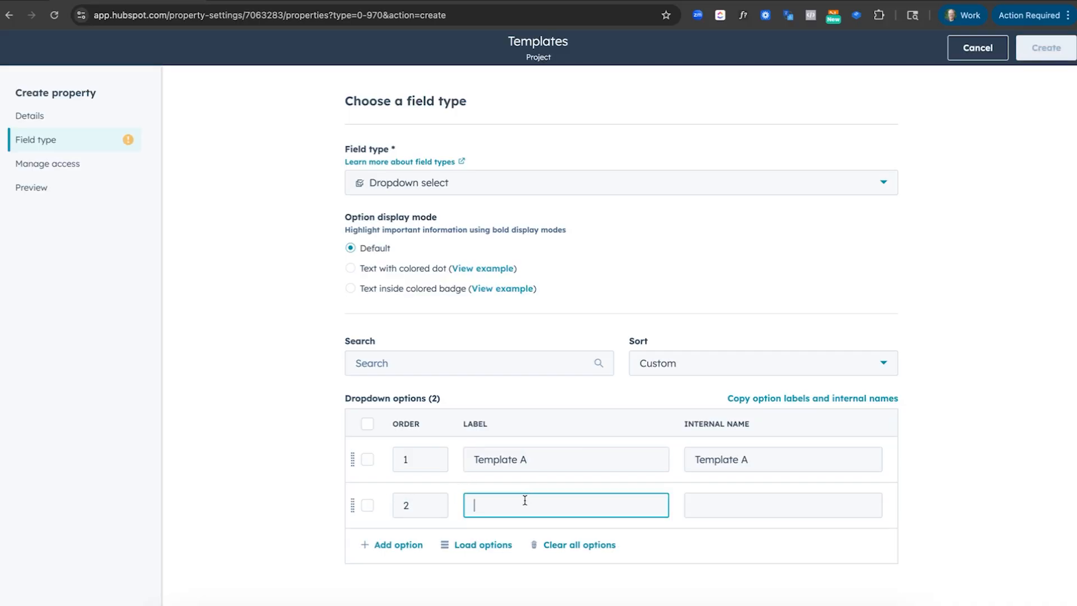
pyautogui.write('Template B')
pyautogui.click(1057, 54)
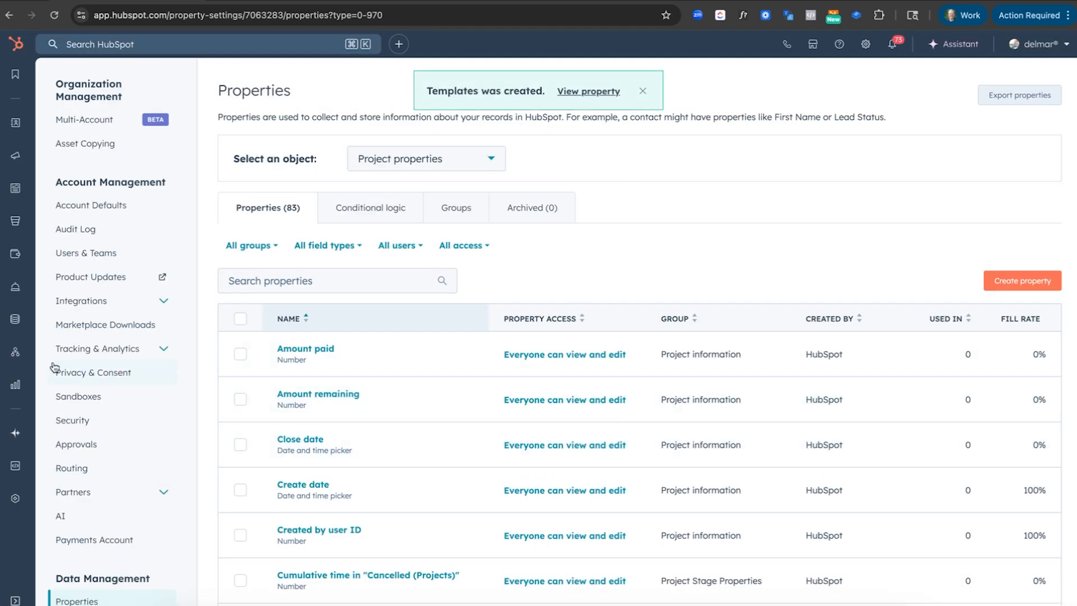
# - Go to the workflows' folder view and create a folder named "Project Creation"
pyautogui.moveTo(17, 357)
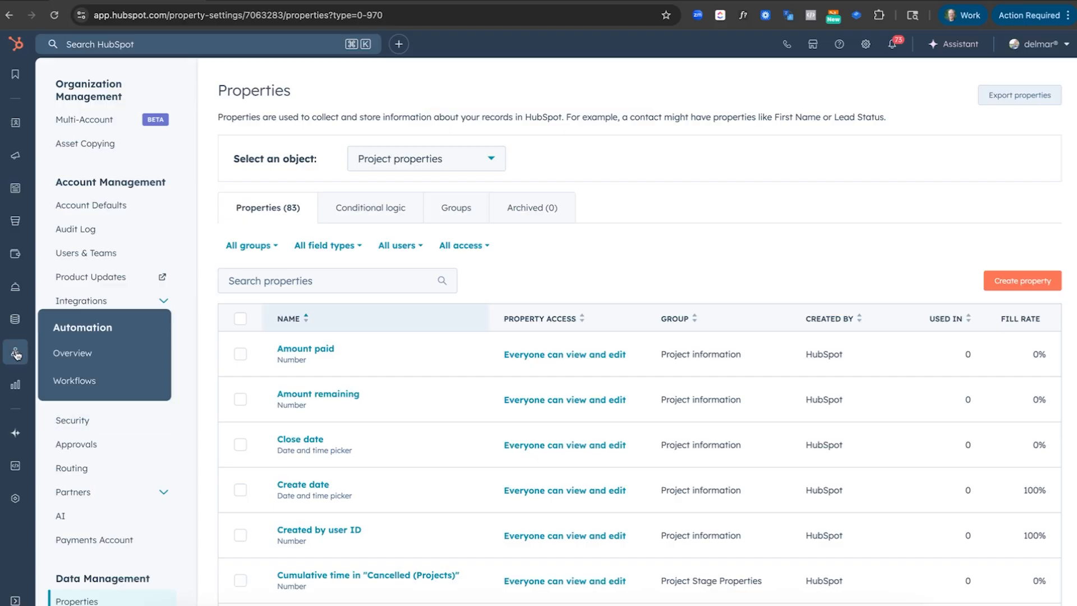
pyautogui.click(77, 382)
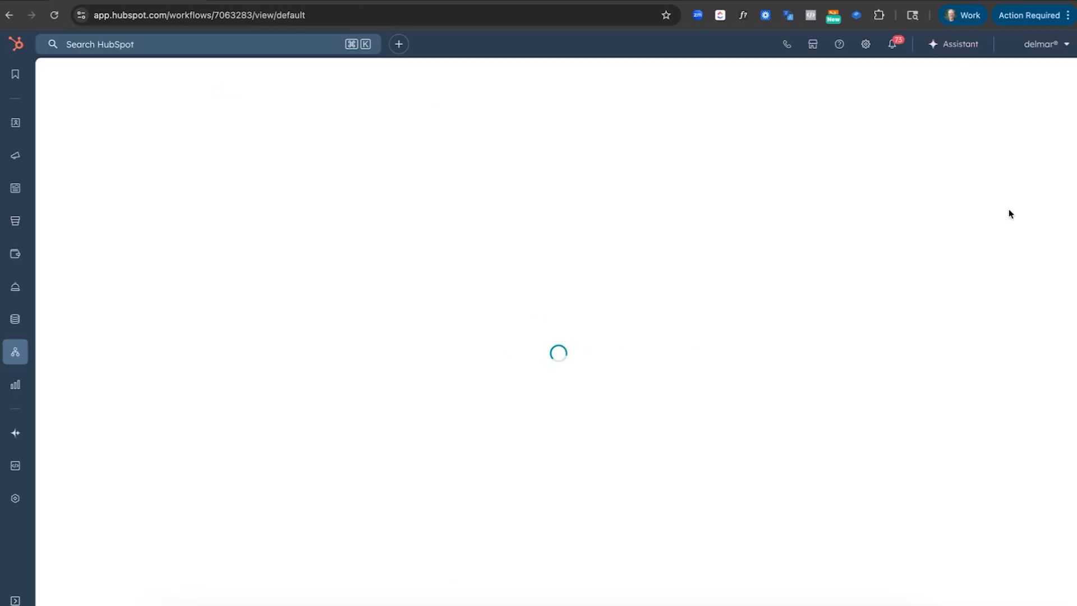
pyautogui.click(1010, 164)
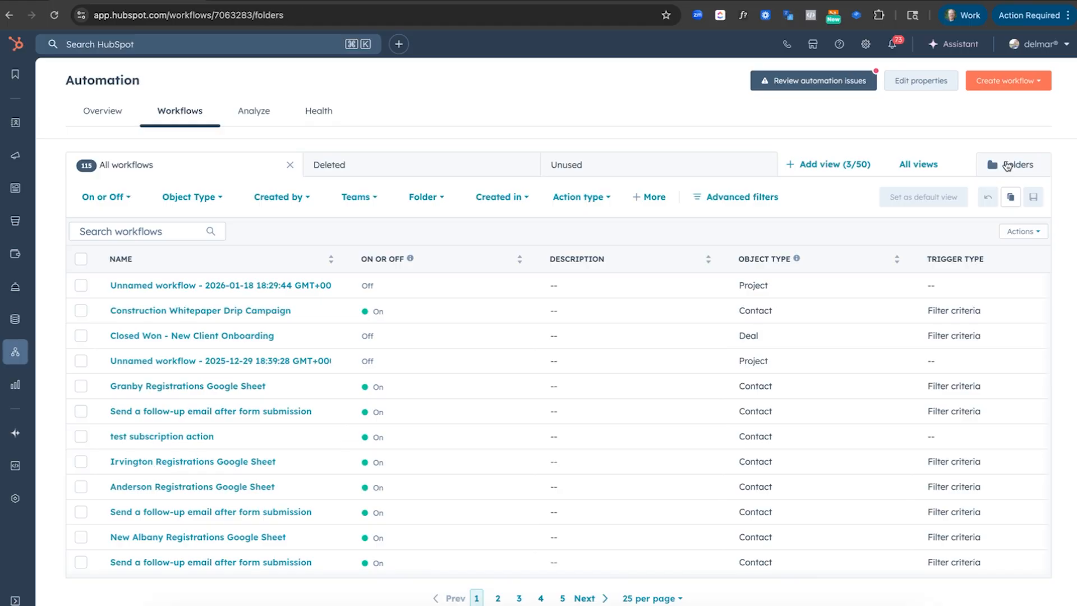
pyautogui.click(107, 197)
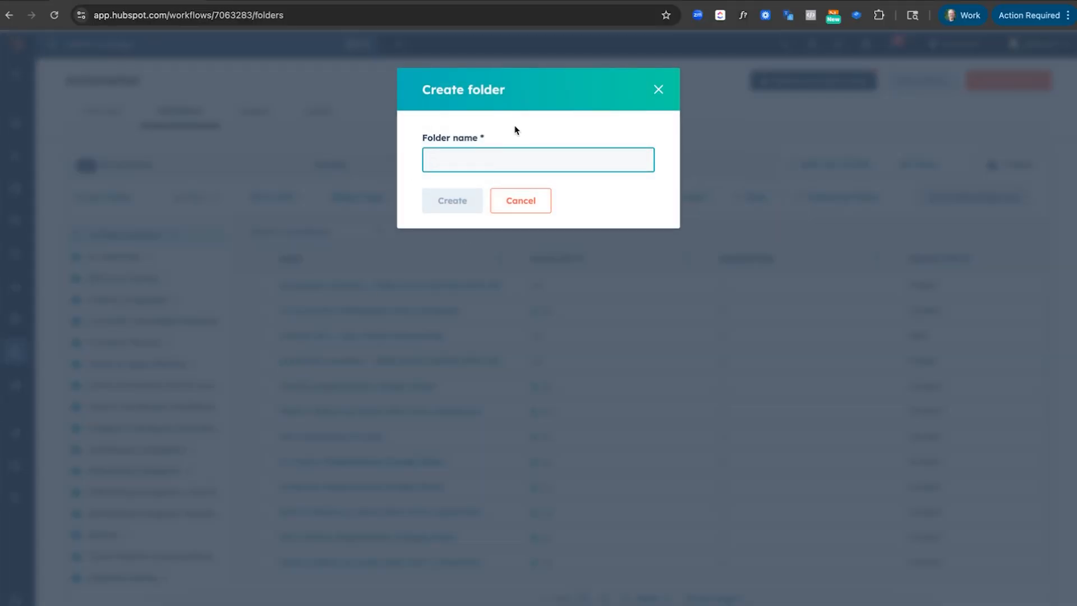
pyautogui.write('Project Cre')
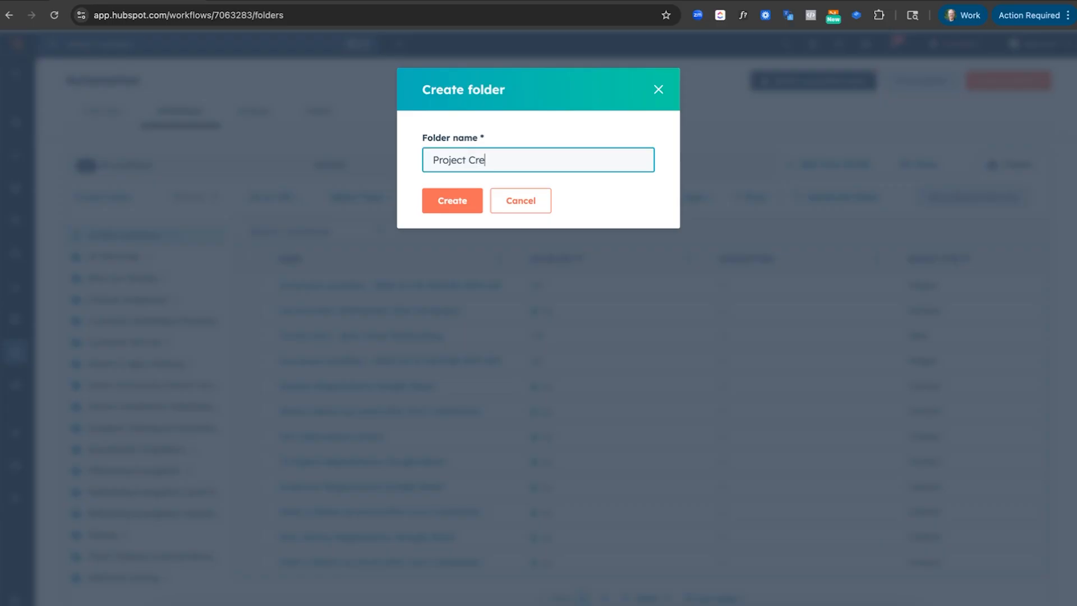
pyautogui.write('ation')
pyautogui.press('Return')
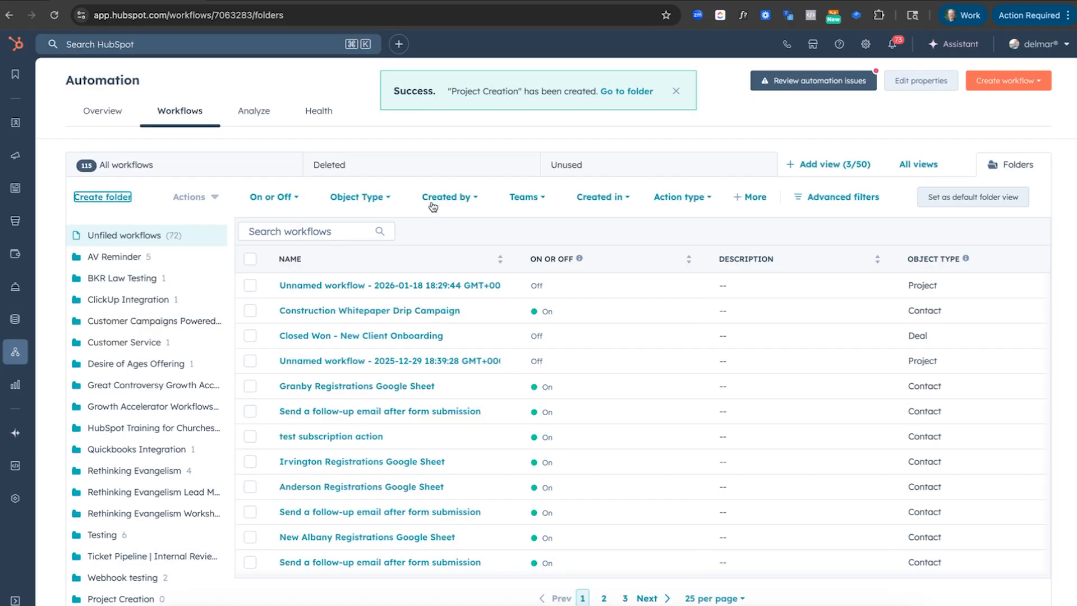
# - Open the Project Creation folder and start a new workflow from scratch in it
pyautogui.scroll(-1, 112, 507)
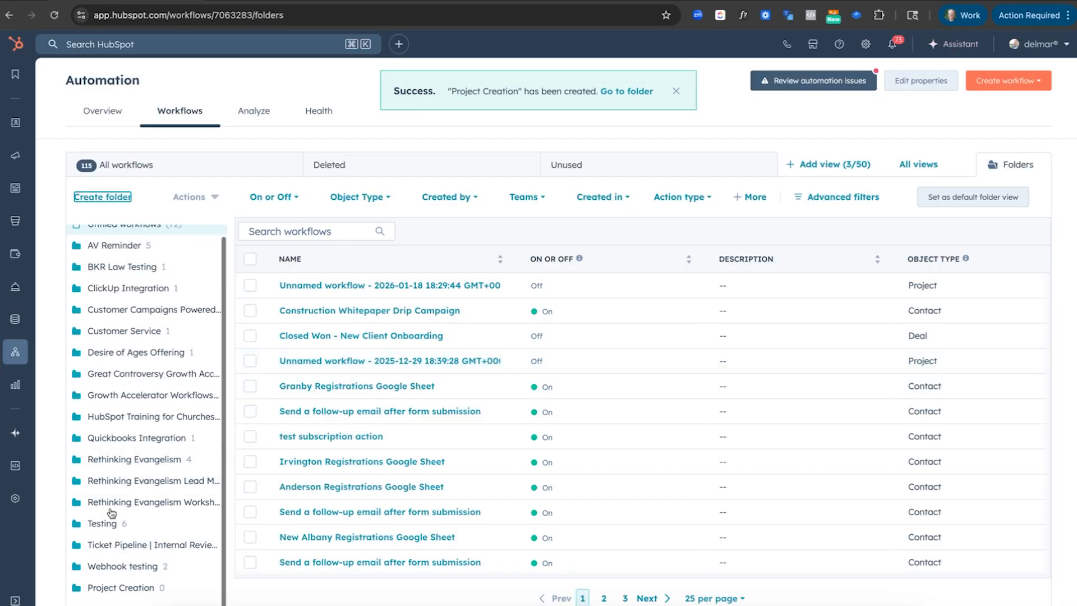
pyautogui.click(105, 587)
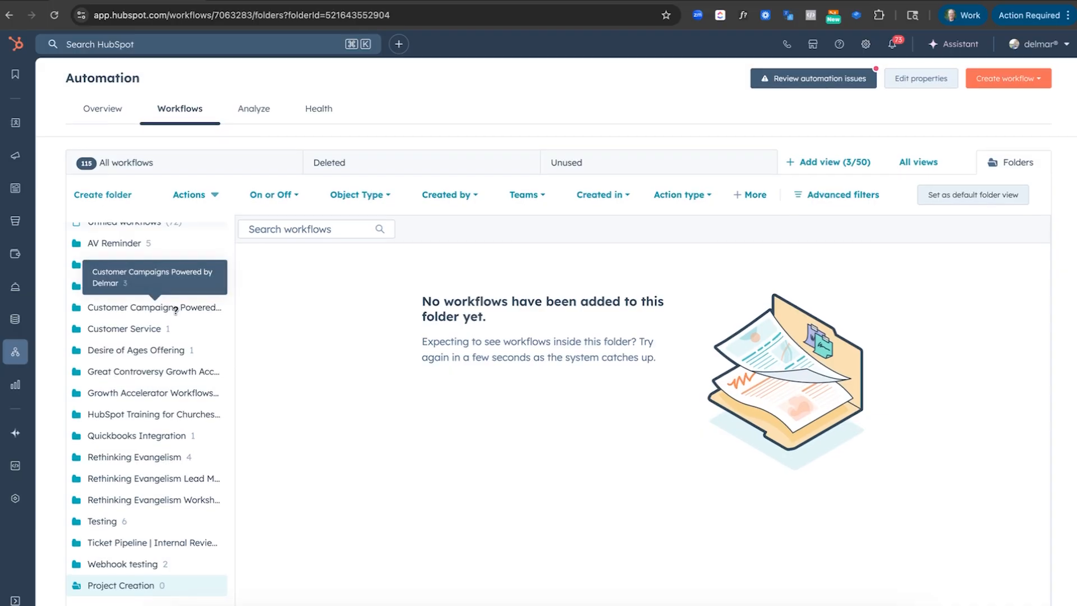
pyautogui.click(1002, 81)
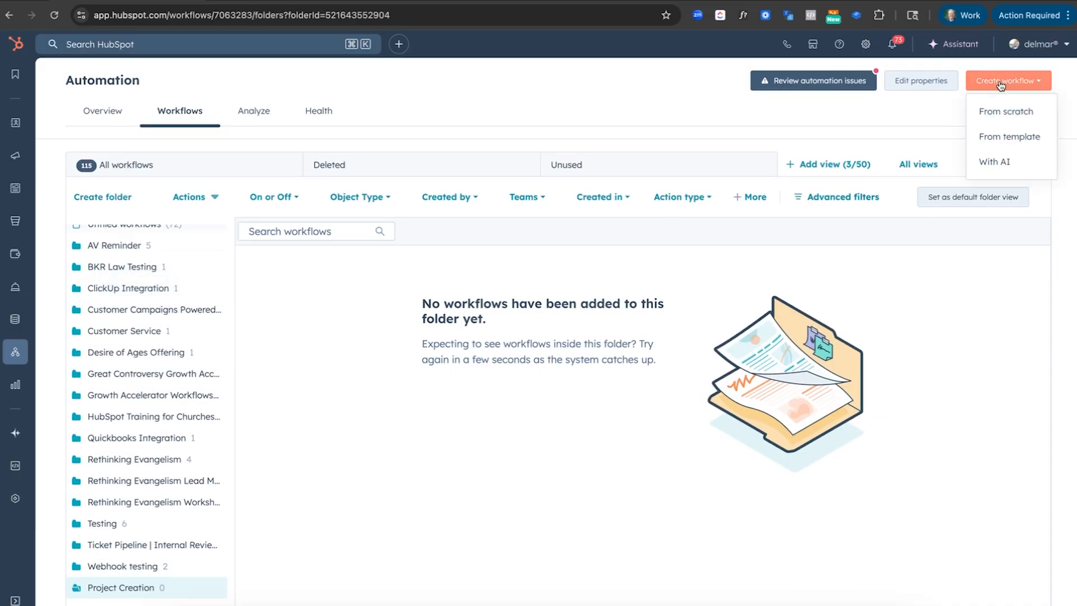
pyautogui.click(1004, 111)
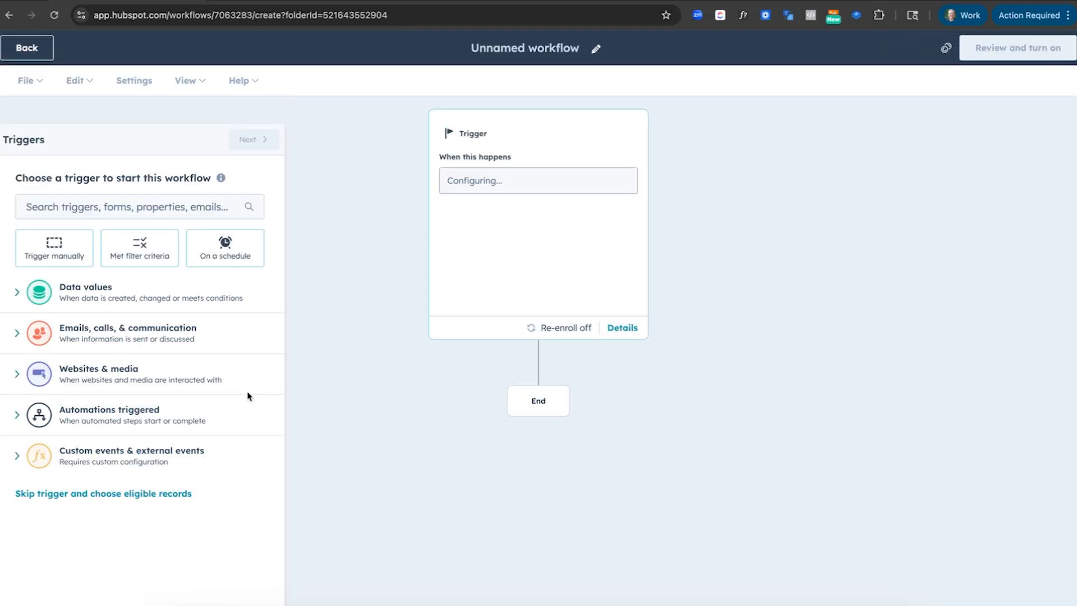
# - Skip the workflow trigger, set Deal as the record type that can enroll, and save the enrollment settings
pyautogui.click(103, 494)
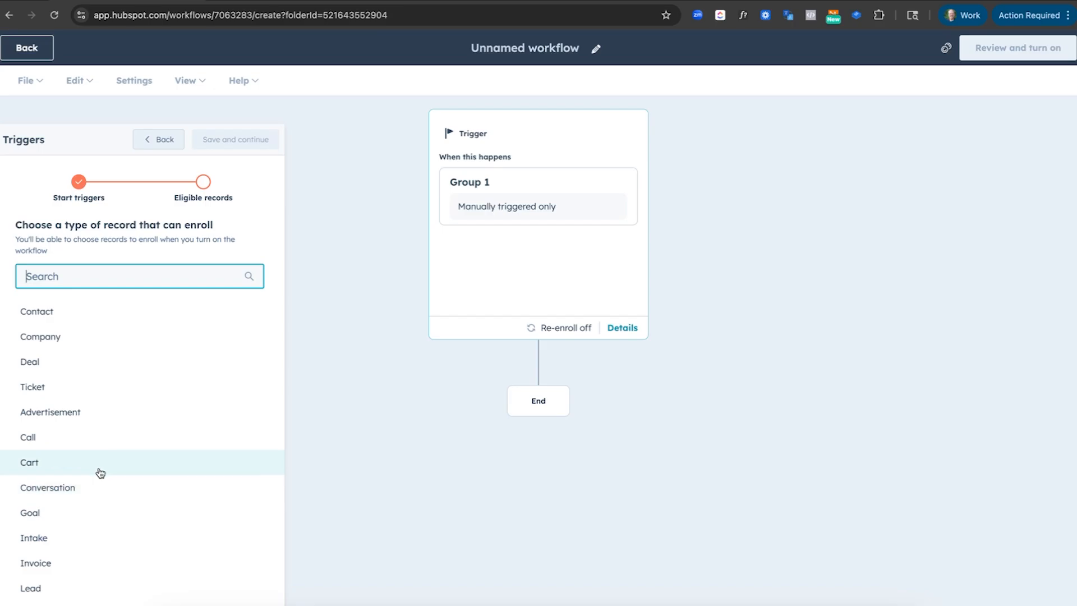
pyautogui.click(22, 363)
pyautogui.click(231, 138)
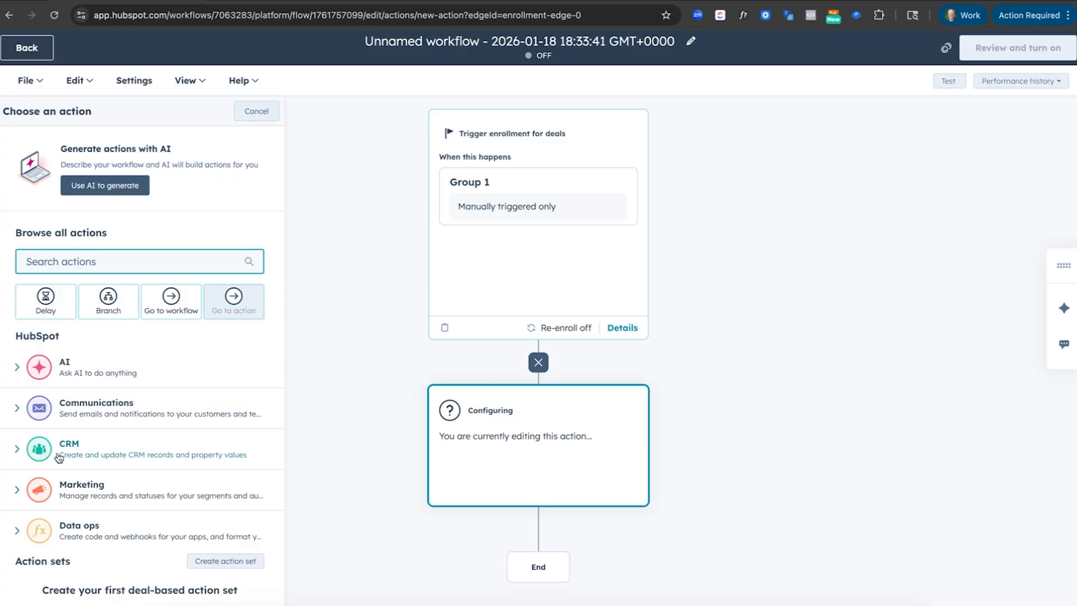
# - Edit the enrollment trigger to use filter criteria and add a condition on the Deal stage property
pyautogui.click(523, 275)
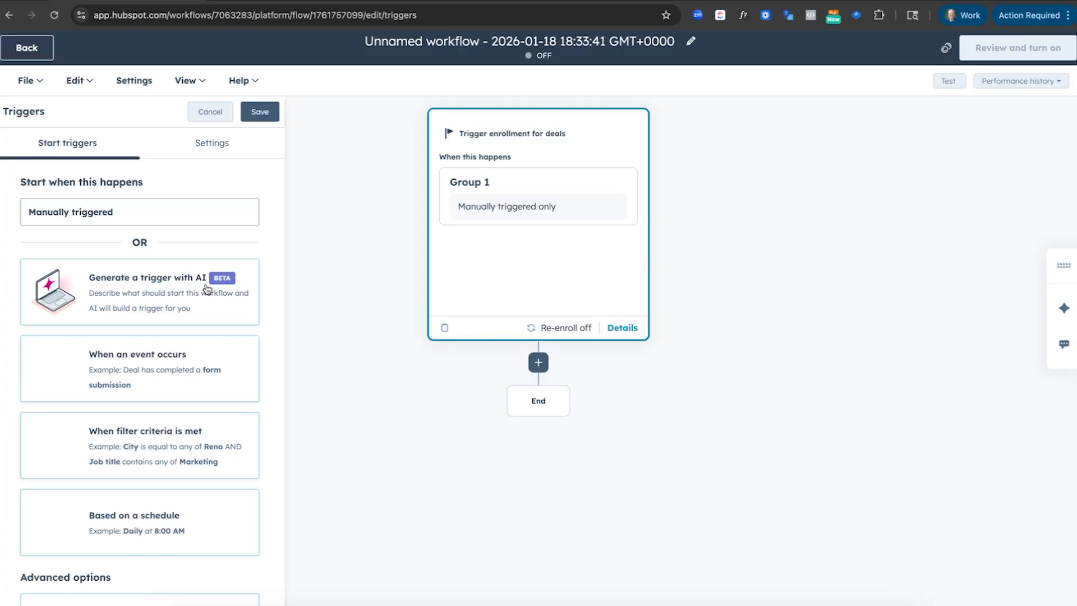
pyautogui.click(161, 447)
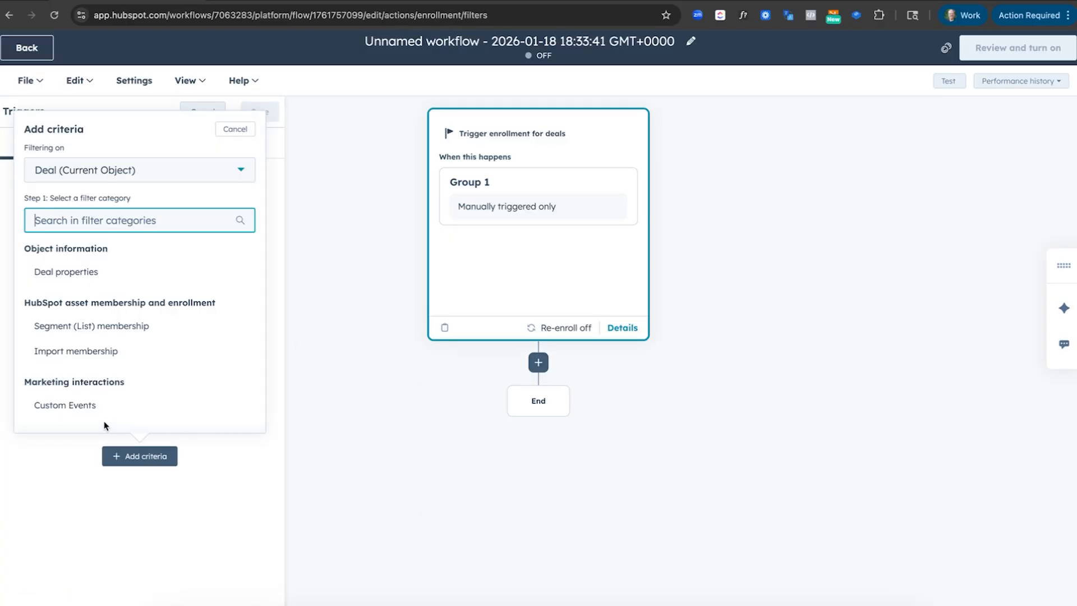
pyautogui.click(58, 272)
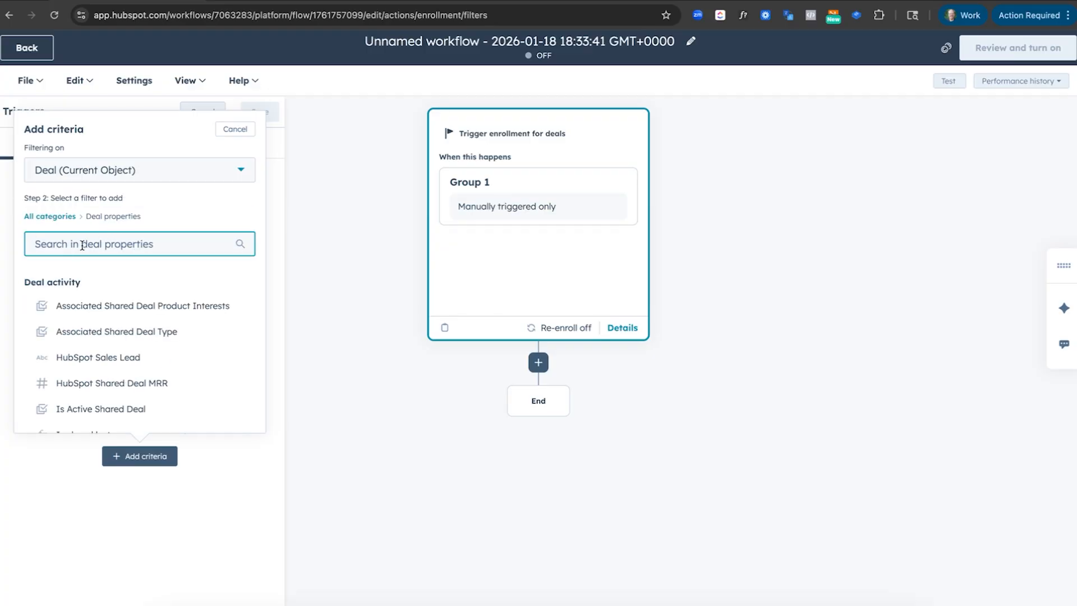
pyautogui.write('stage')
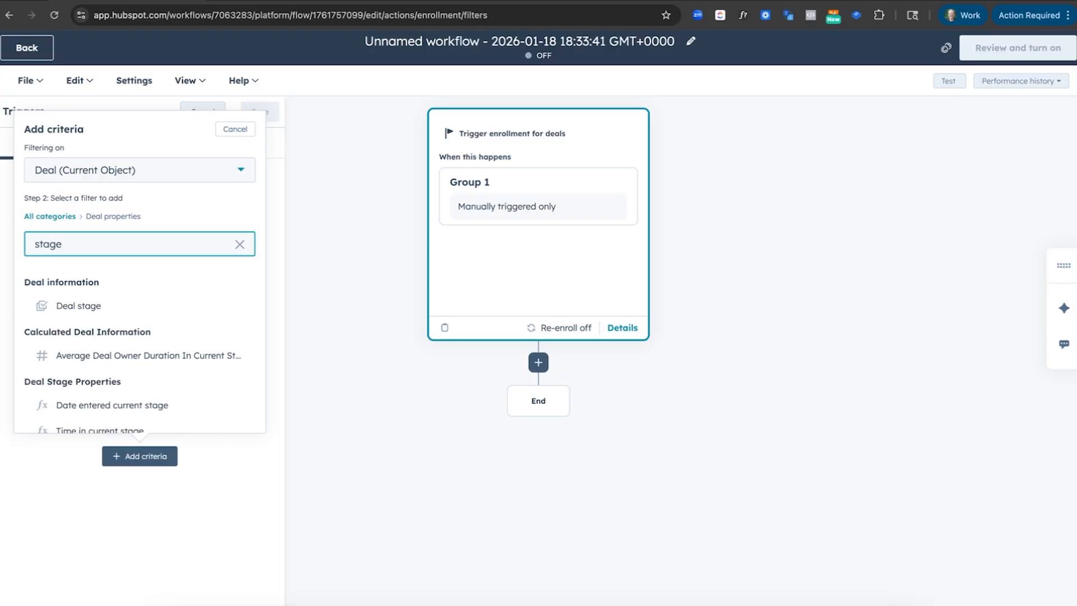
pyautogui.click(76, 306)
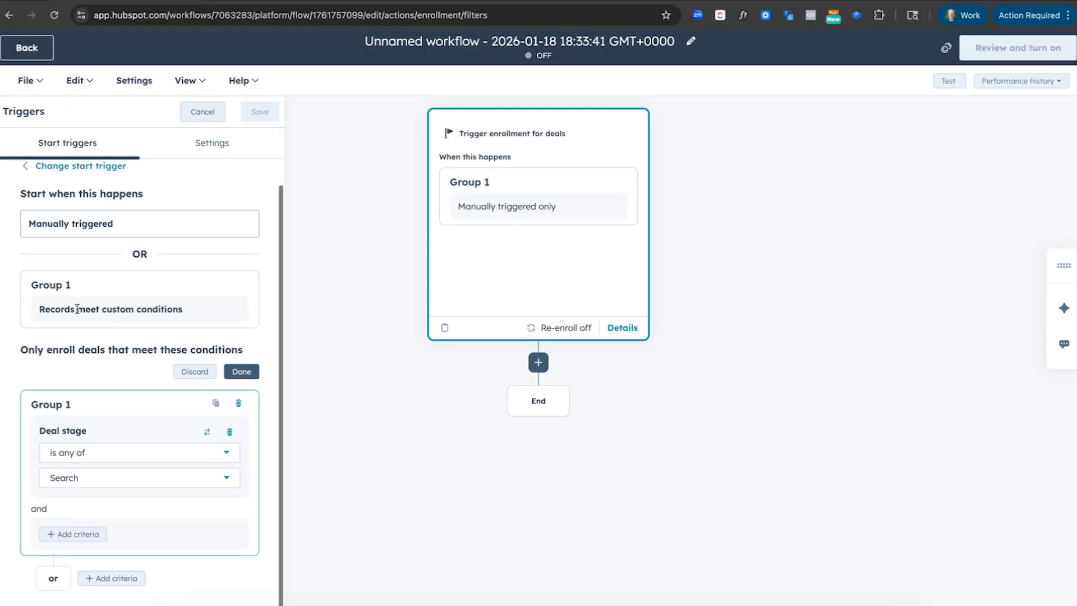
# - Set the Deal stage condition to Closed won (One Time / Expansion) or Closed Won (Hubspot Outreach | Sales) and save the trigger
pyautogui.click(65, 478)
pyautogui.write('closed')
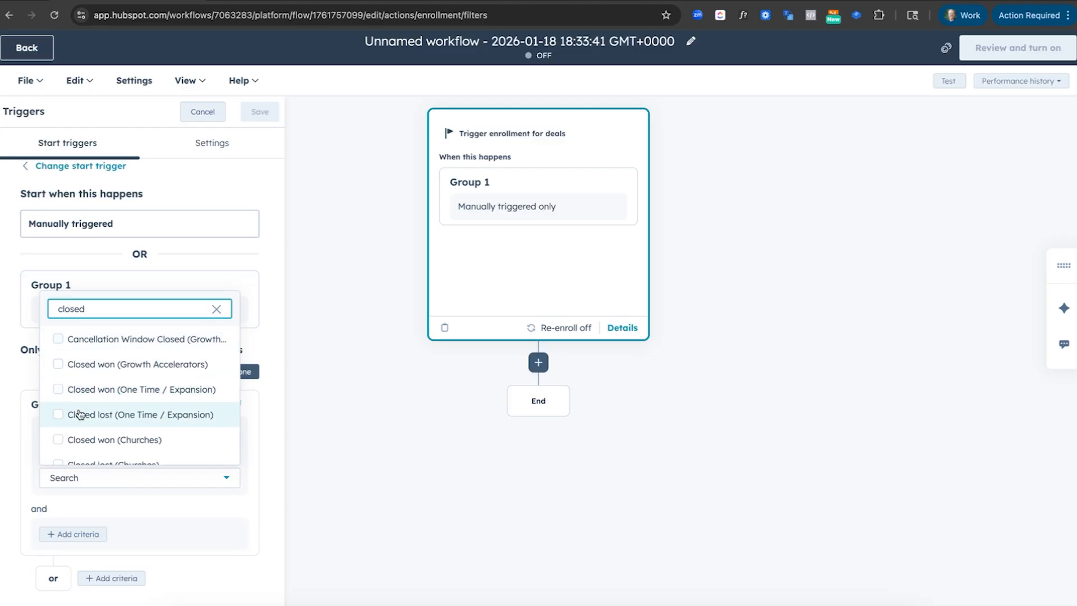
pyautogui.click(58, 388)
pyautogui.scroll(-5, 67, 403)
pyautogui.scroll(-1, 67, 404)
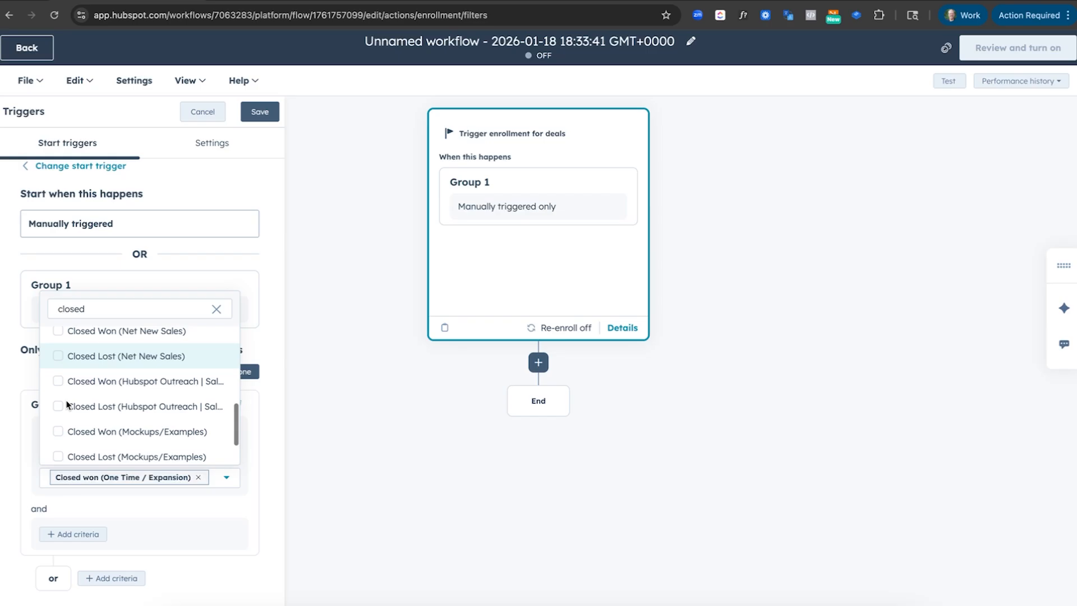
pyautogui.click(57, 381)
pyautogui.scroll(-2, 59, 403)
pyautogui.scroll(8, 58, 393)
pyautogui.click(265, 110)
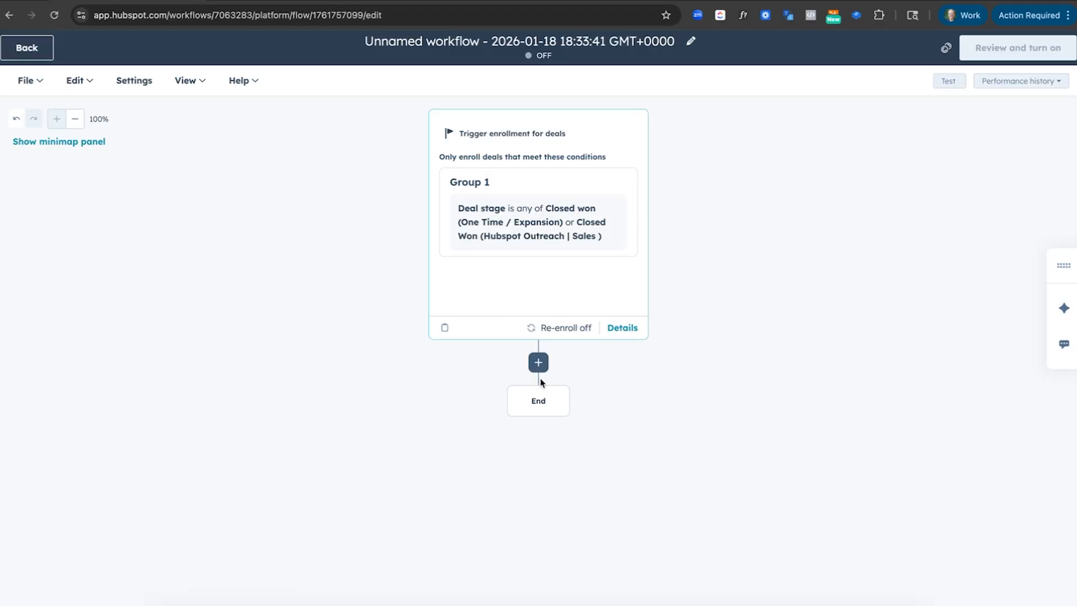
# - Add a Create record action below the enrollment trigger and set Project as the type of record to create
pyautogui.click(538, 362)
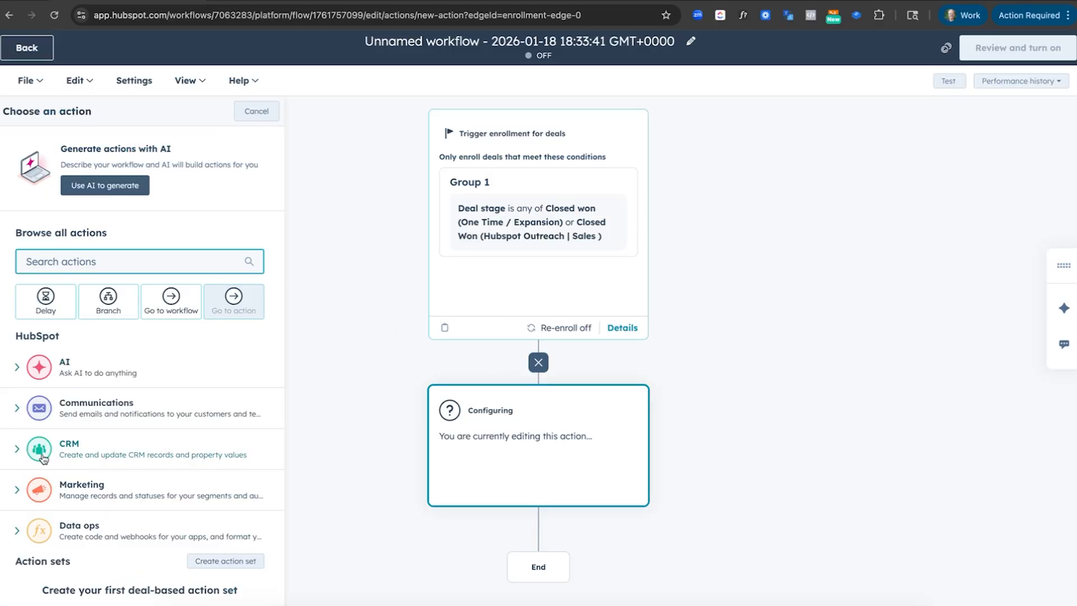
pyautogui.click(18, 450)
pyautogui.scroll(-5, 50, 388)
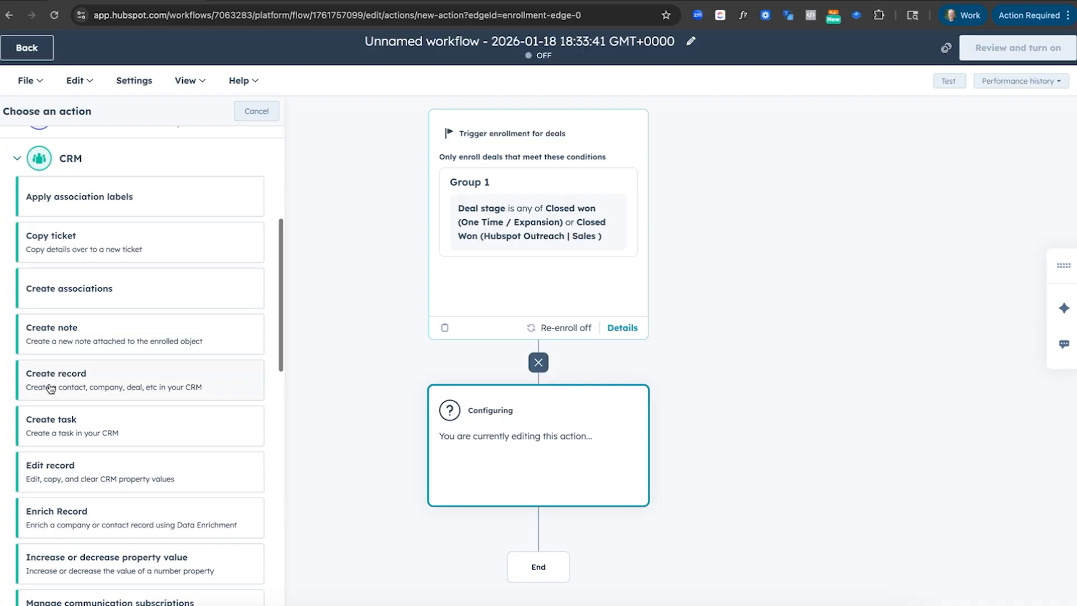
pyautogui.scroll(-1, 139, 348)
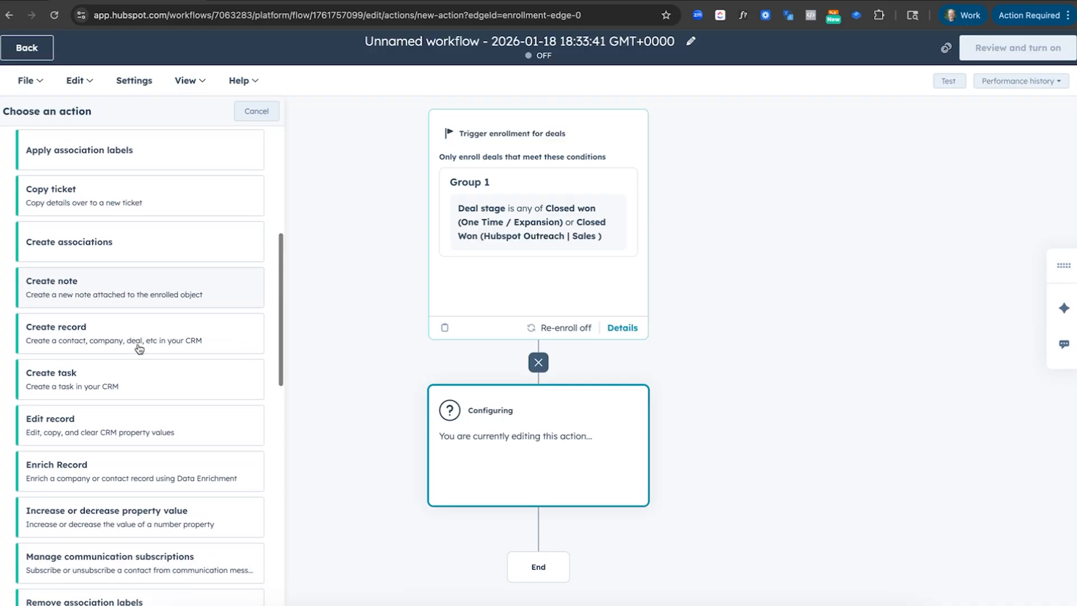
pyautogui.click(79, 327)
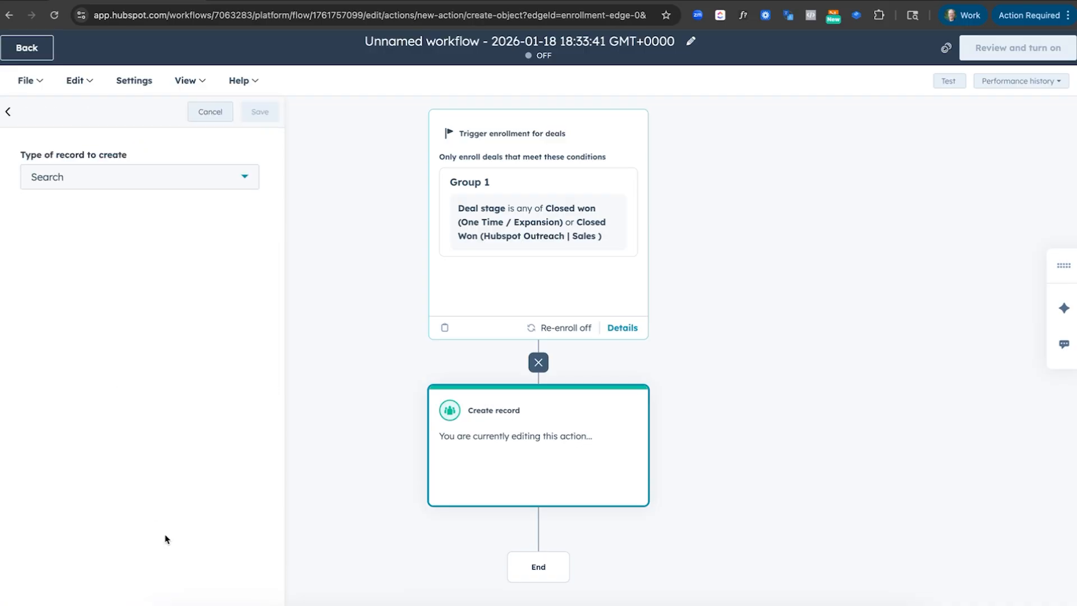
pyautogui.click(73, 172)
pyautogui.scroll(-1, 67, 308)
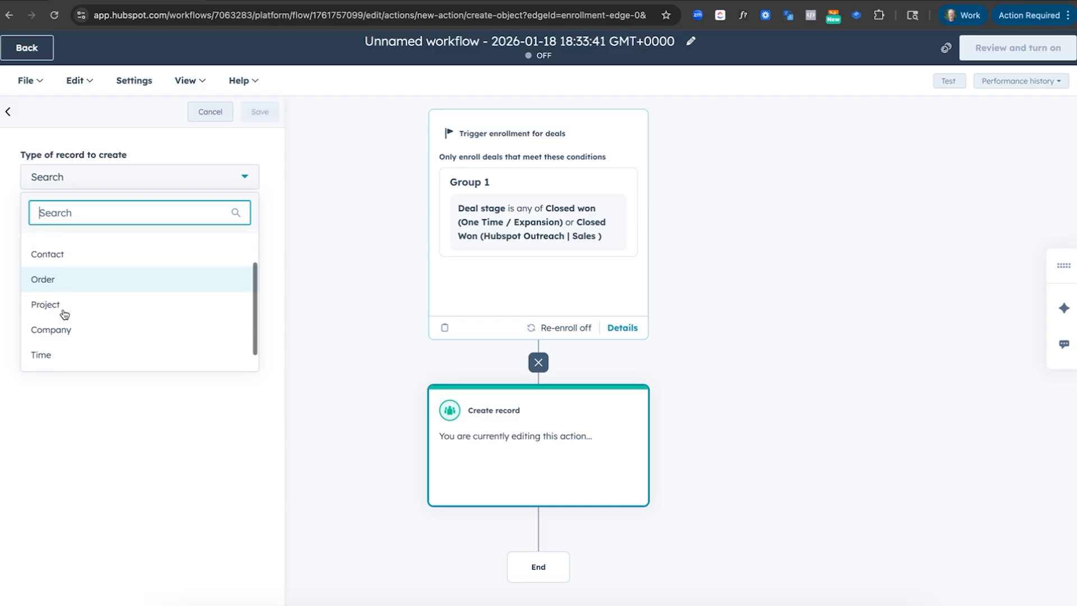
pyautogui.click(63, 307)
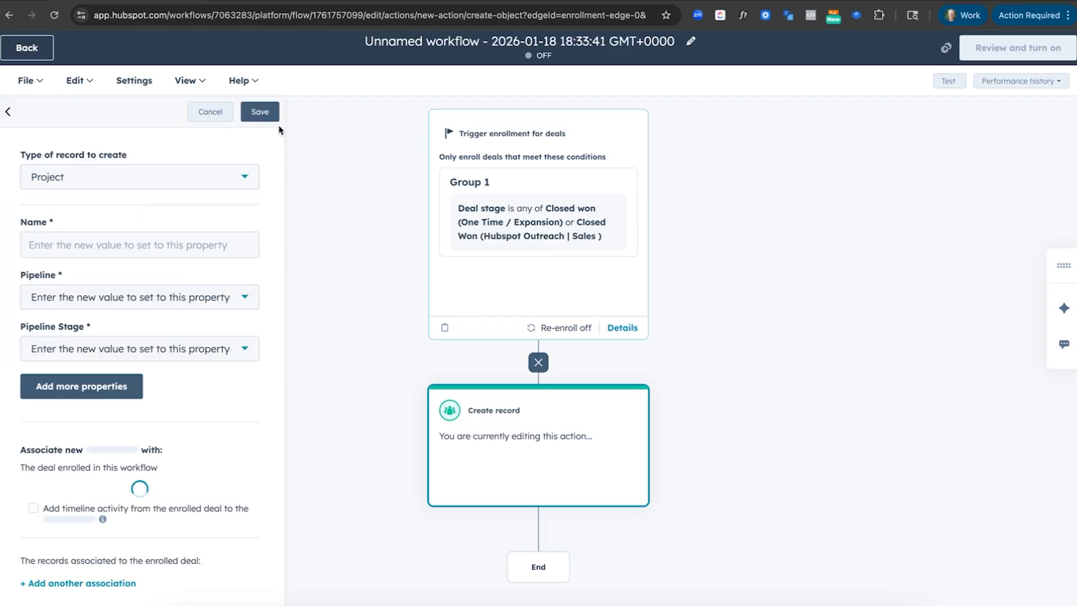
# - Name the new project with the Deal Name token plus "- Project A", and set pipeline Projects and stage Planning (Projects)
pyautogui.click(50, 237)
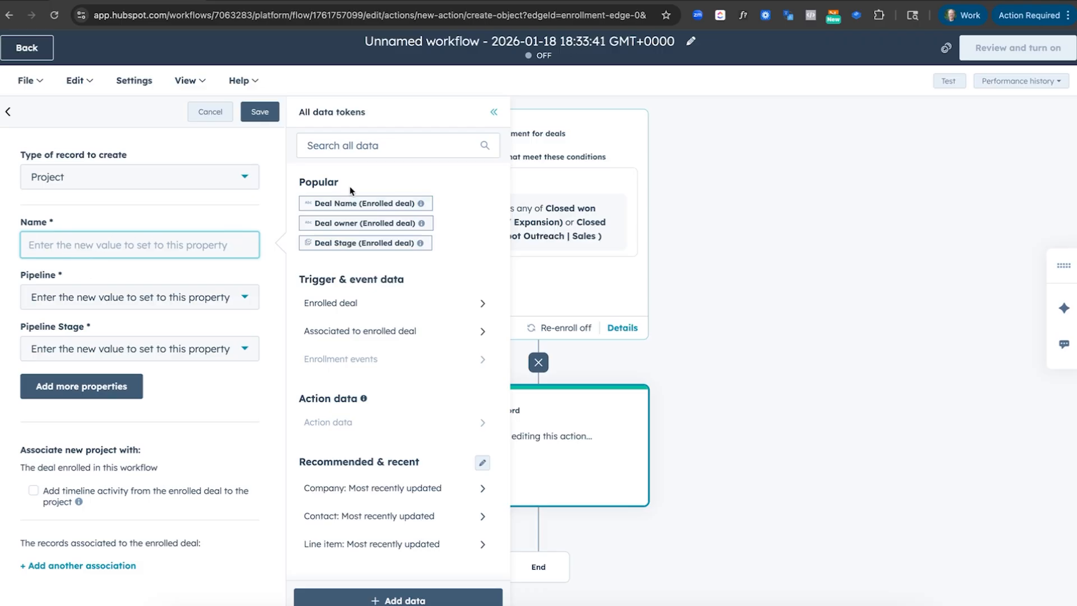
pyautogui.click(345, 205)
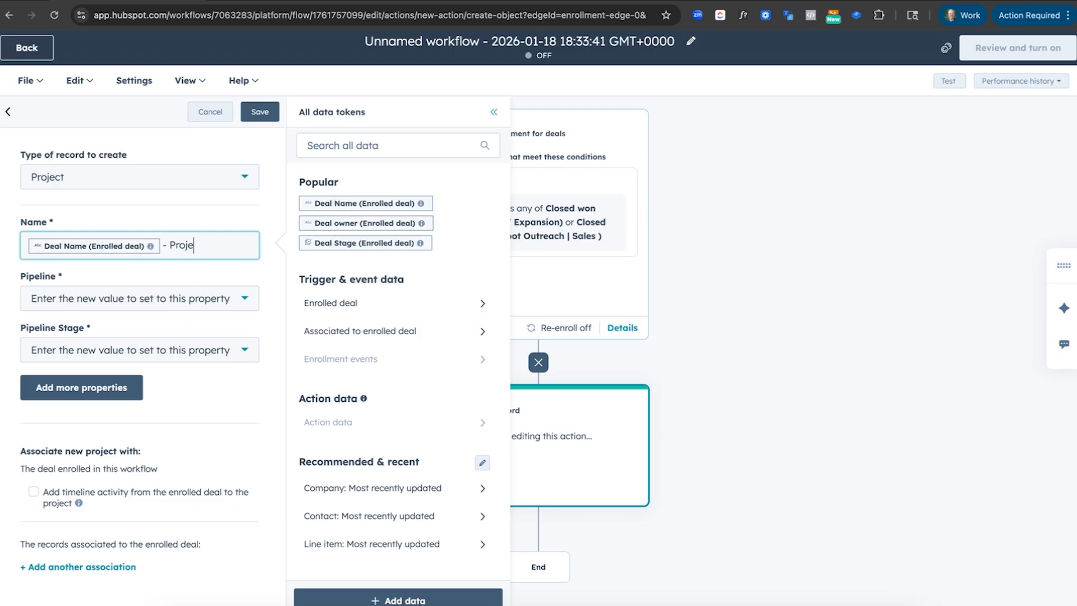
pyautogui.click(123, 303)
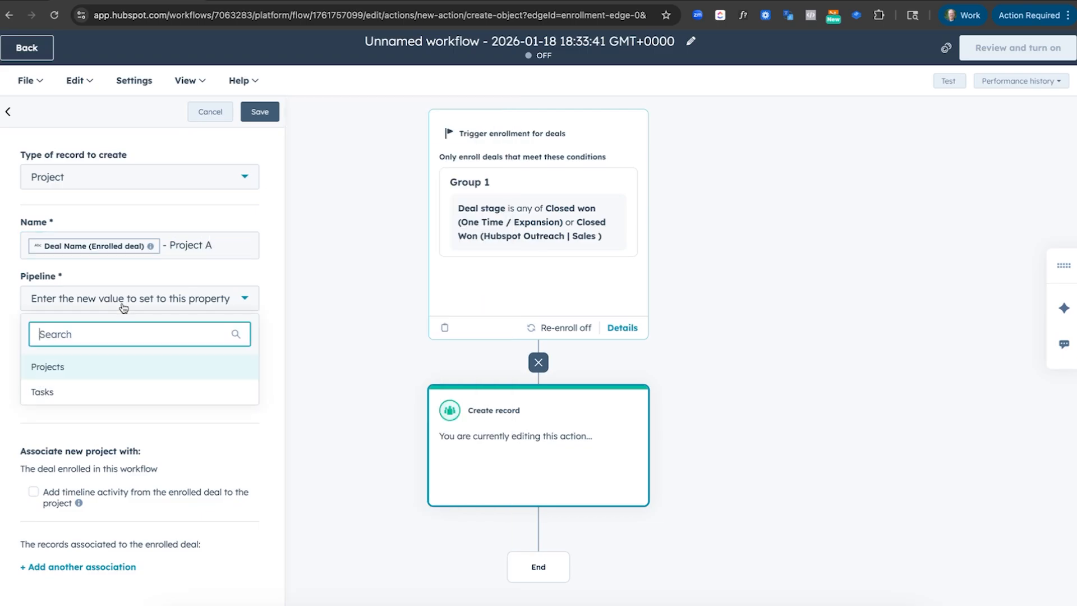
pyautogui.click(48, 366)
pyautogui.click(72, 362)
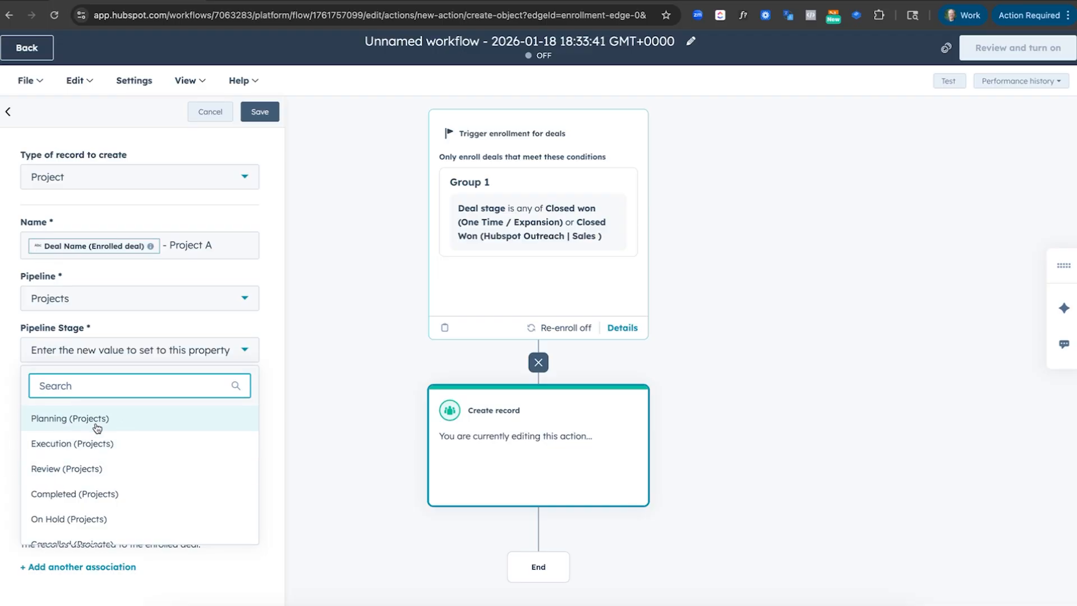
pyautogui.click(52, 425)
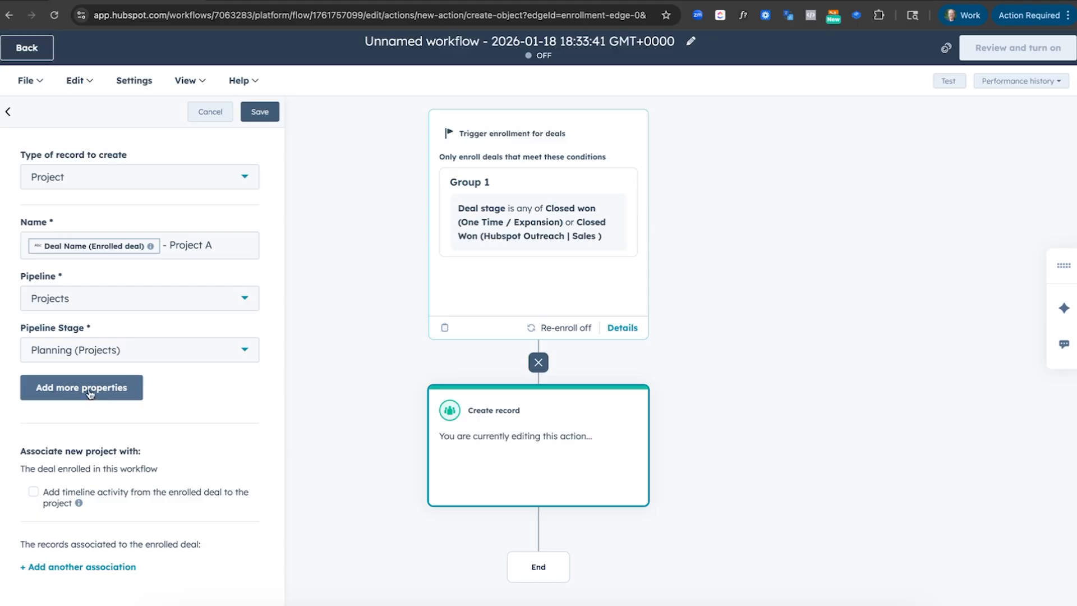
pyautogui.click(128, 390)
pyautogui.click(99, 260)
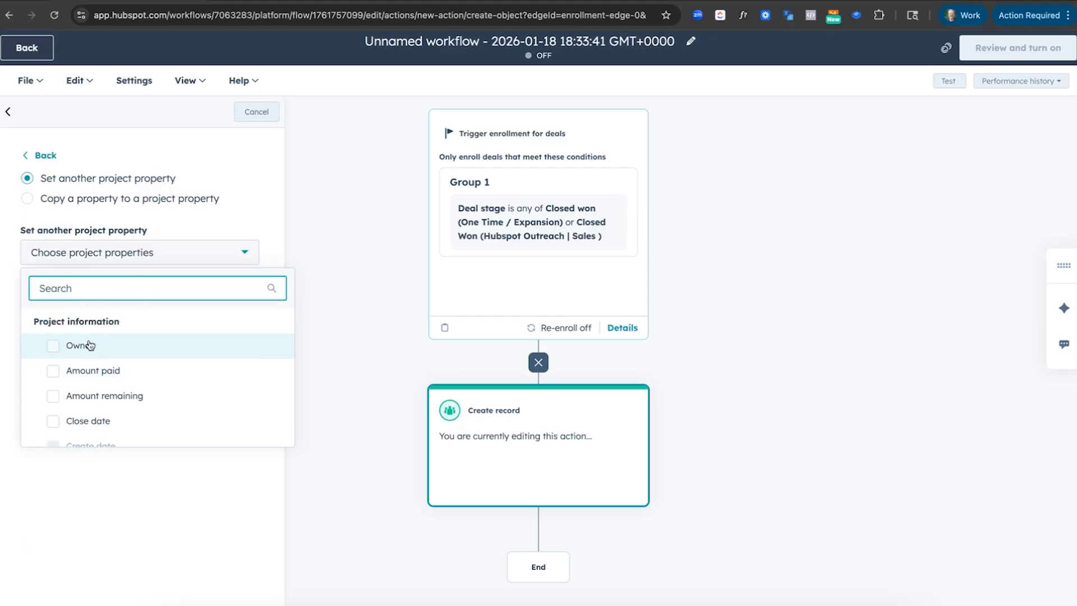
pyautogui.write('templ')
pyautogui.click(52, 346)
pyautogui.click(10, 298)
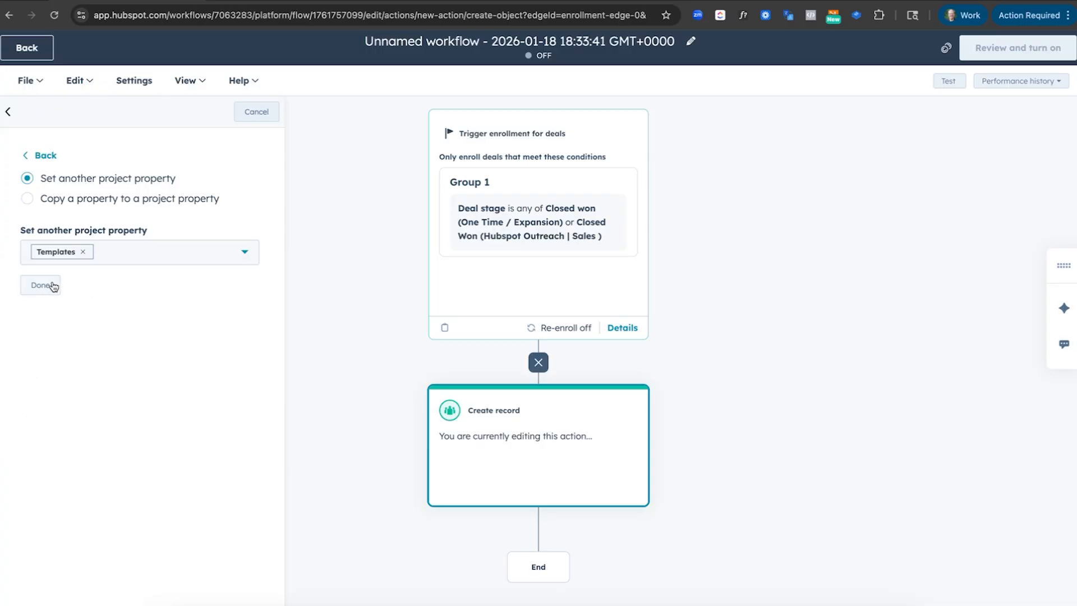
pyautogui.click(45, 156)
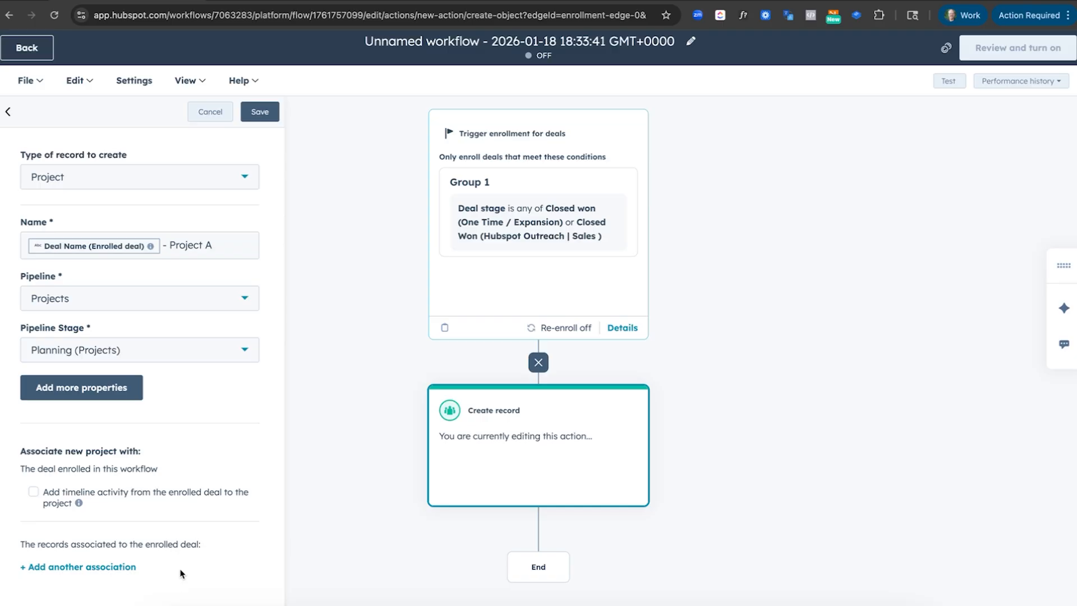
# - Add the Templates property to the project being created and set it to Template A
pyautogui.click(75, 387)
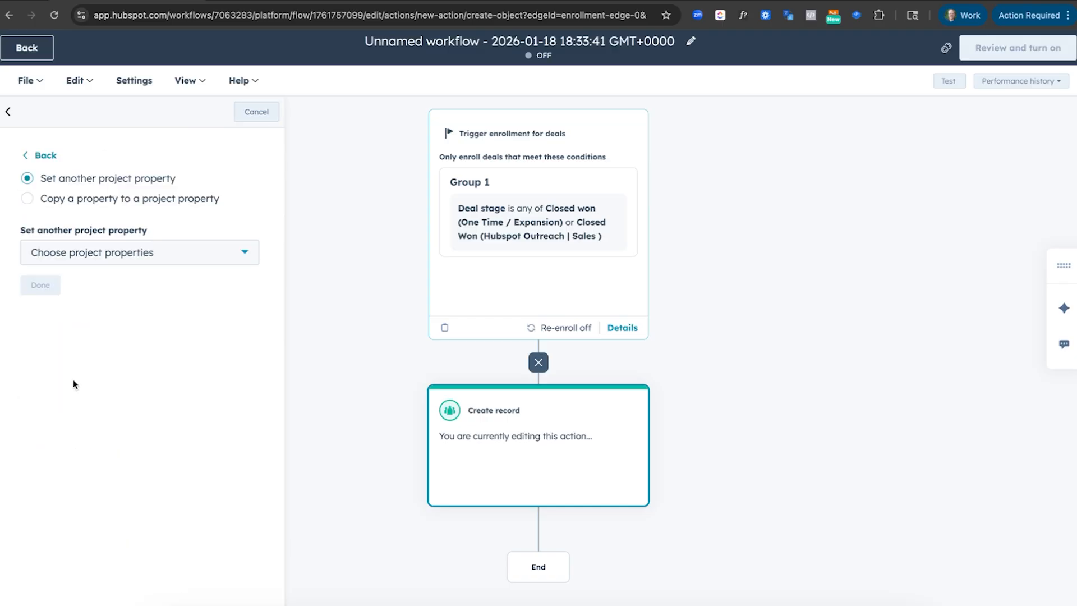
pyautogui.click(93, 255)
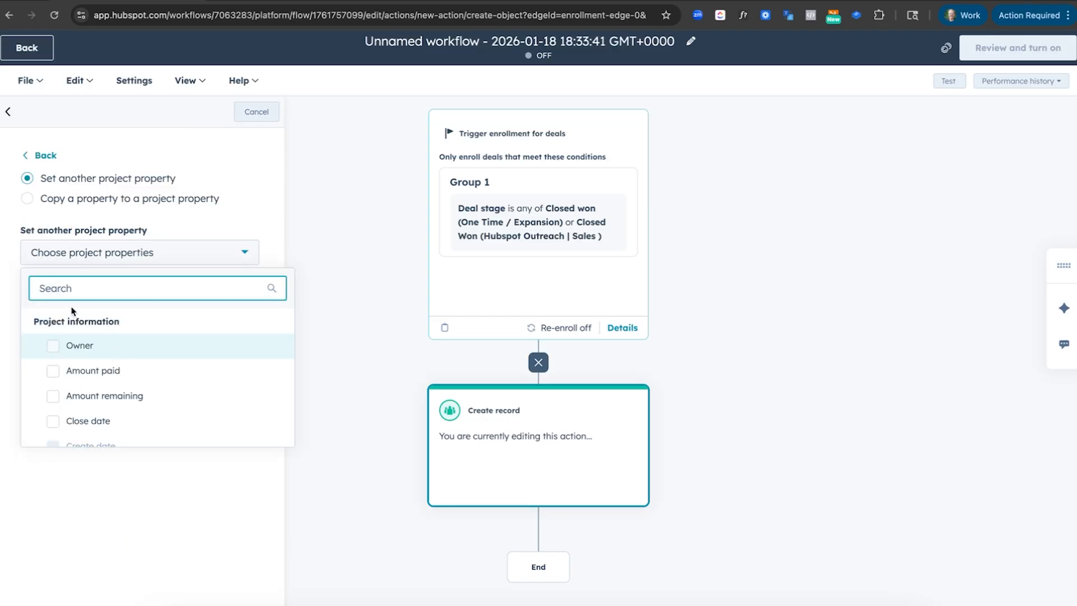
pyautogui.write('templat')
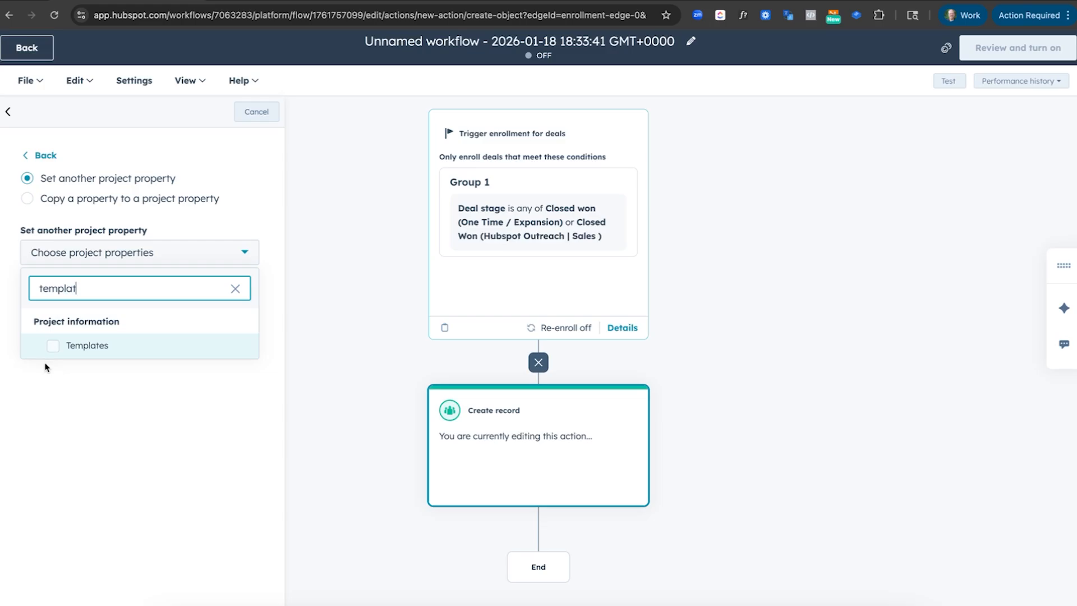
pyautogui.click(51, 345)
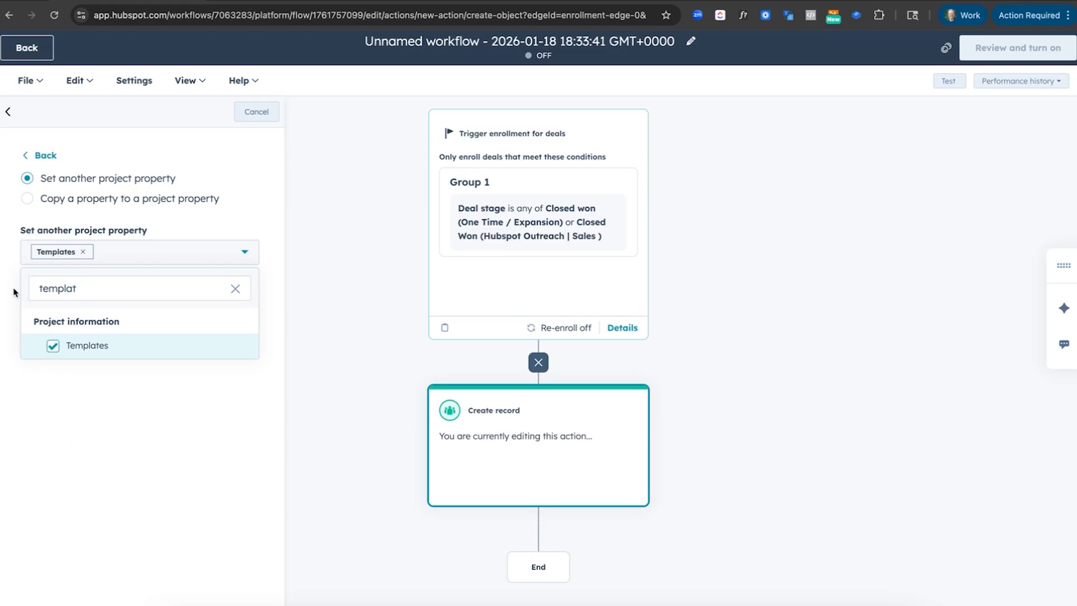
pyautogui.click(15, 291)
pyautogui.click(48, 288)
pyautogui.click(59, 401)
pyautogui.click(56, 457)
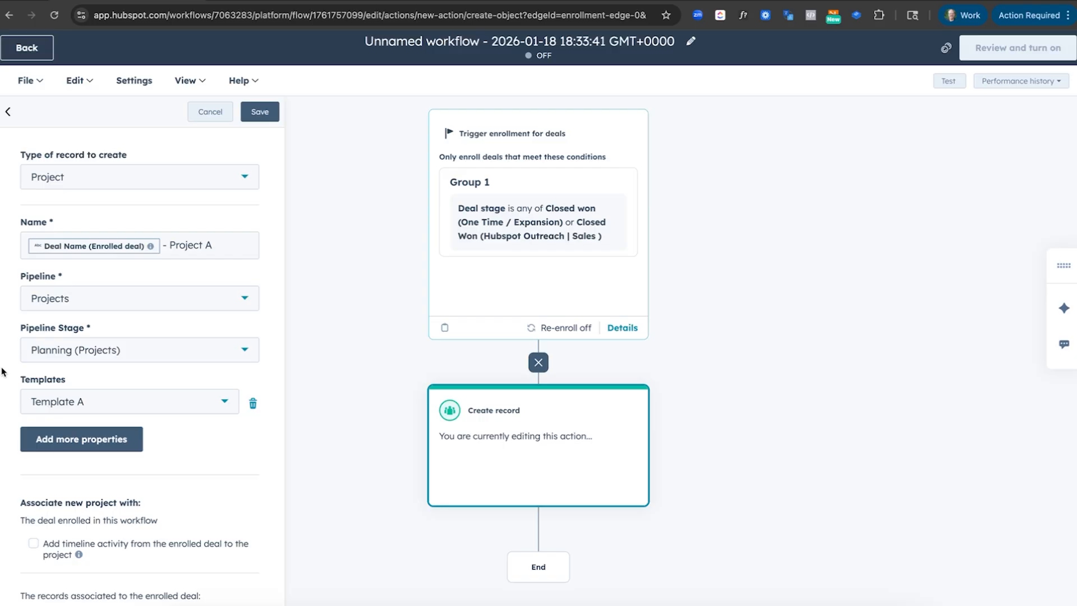
# - Start adding more project properties to the action and select Start date
pyautogui.click(99, 443)
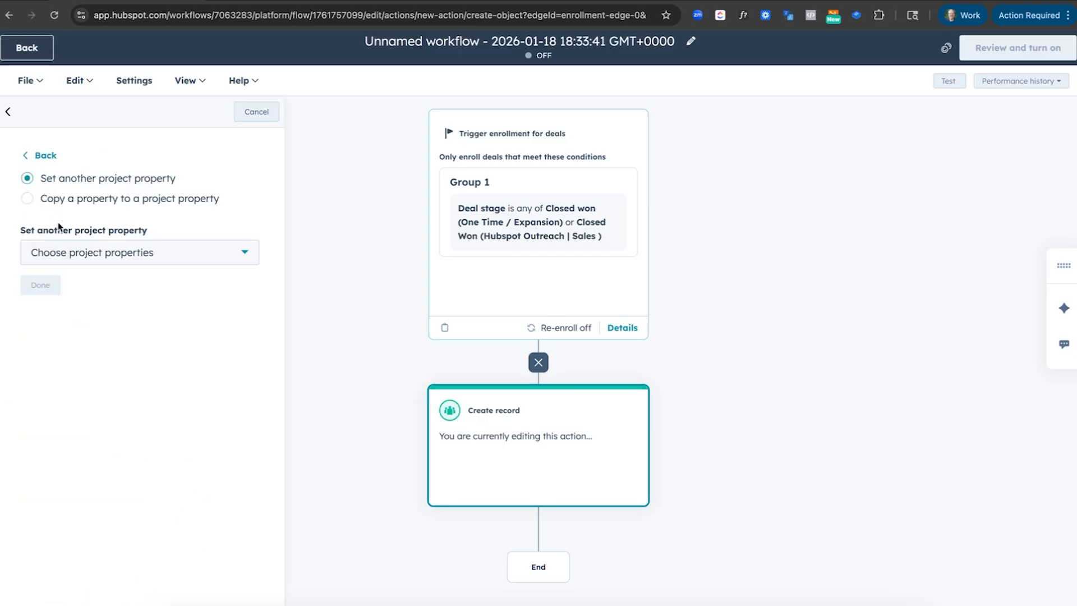
pyautogui.click(59, 256)
pyautogui.write('star')
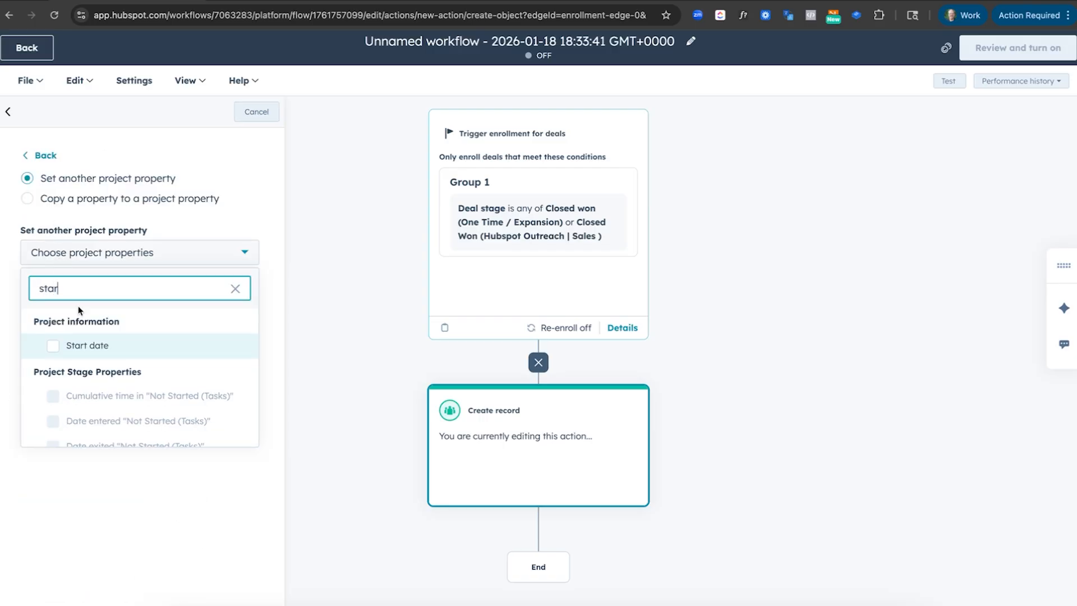
pyautogui.click(49, 347)
# - Find the project's Close date property, select it alongside Start date, and add both to the action
pyautogui.click(57, 290)
pyautogui.hotkey('ctrl', 'a')
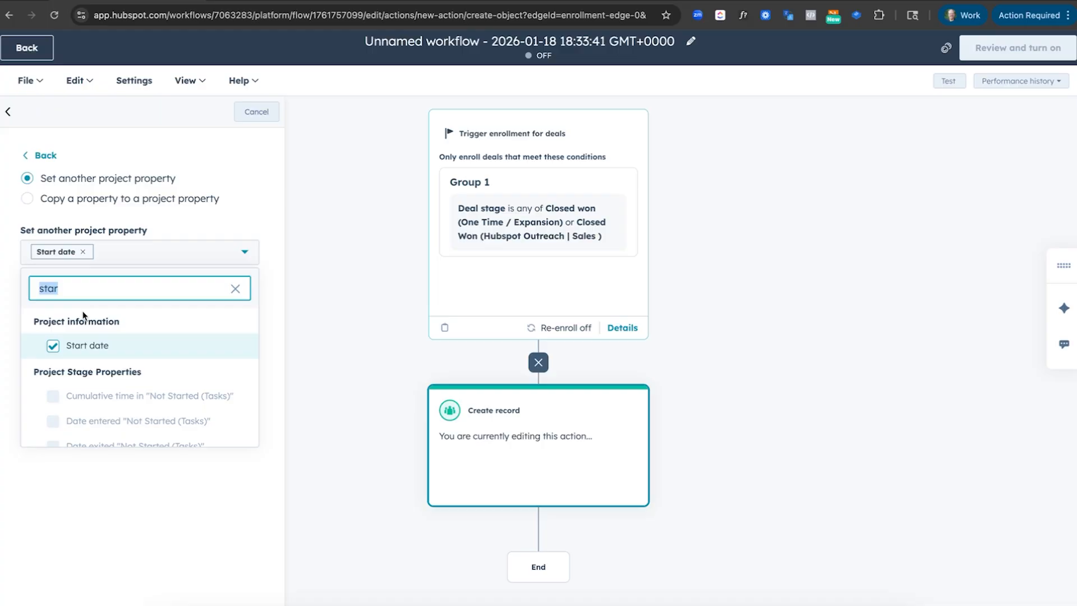
pyautogui.write('end')
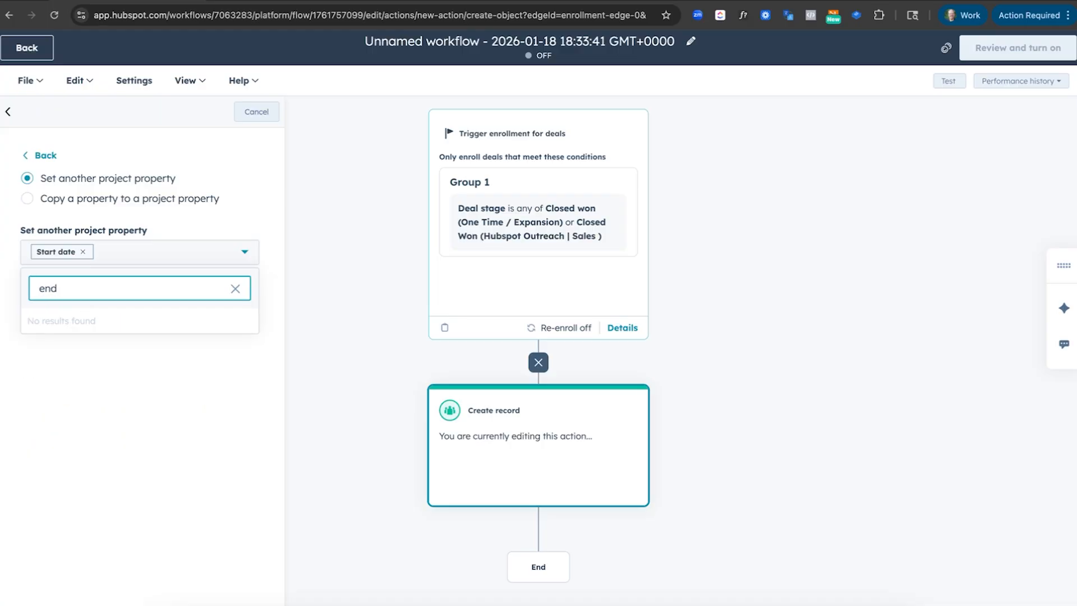
pyautogui.press('BackSpace')
pyautogui.press('BackSpace')
pyautogui.press('BackSpace')
pyautogui.write('date')
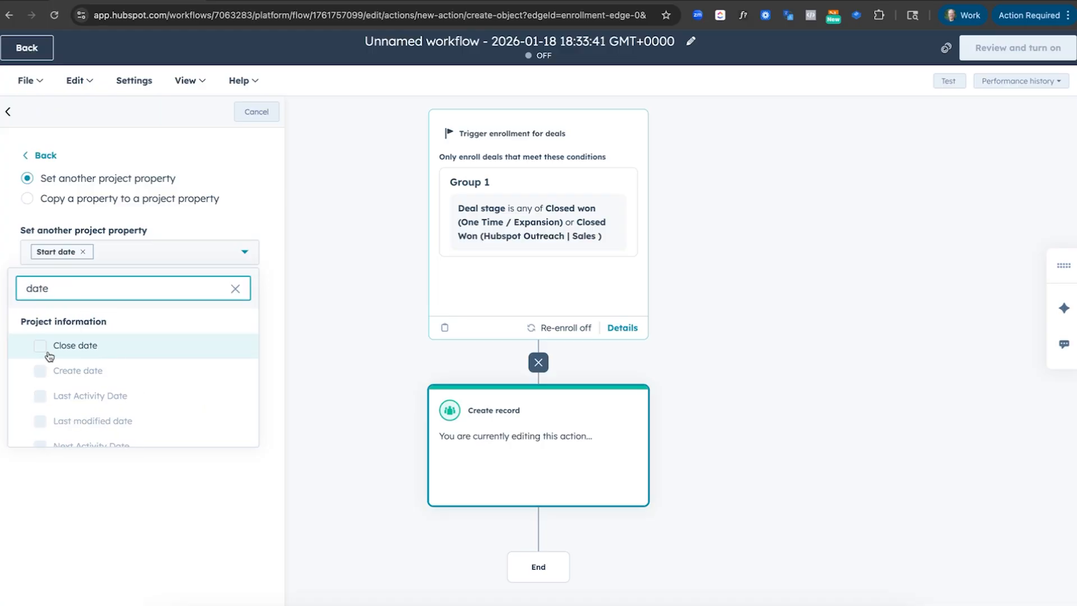
pyautogui.scroll(-10, 67, 350)
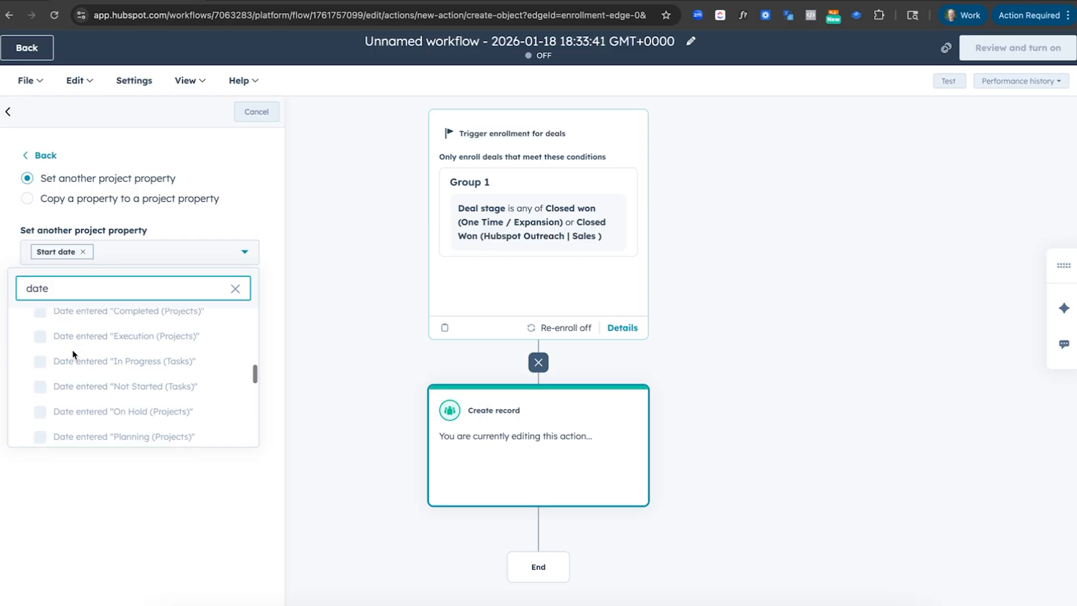
pyautogui.scroll(10, 79, 334)
pyautogui.click(41, 347)
pyautogui.click(8, 264)
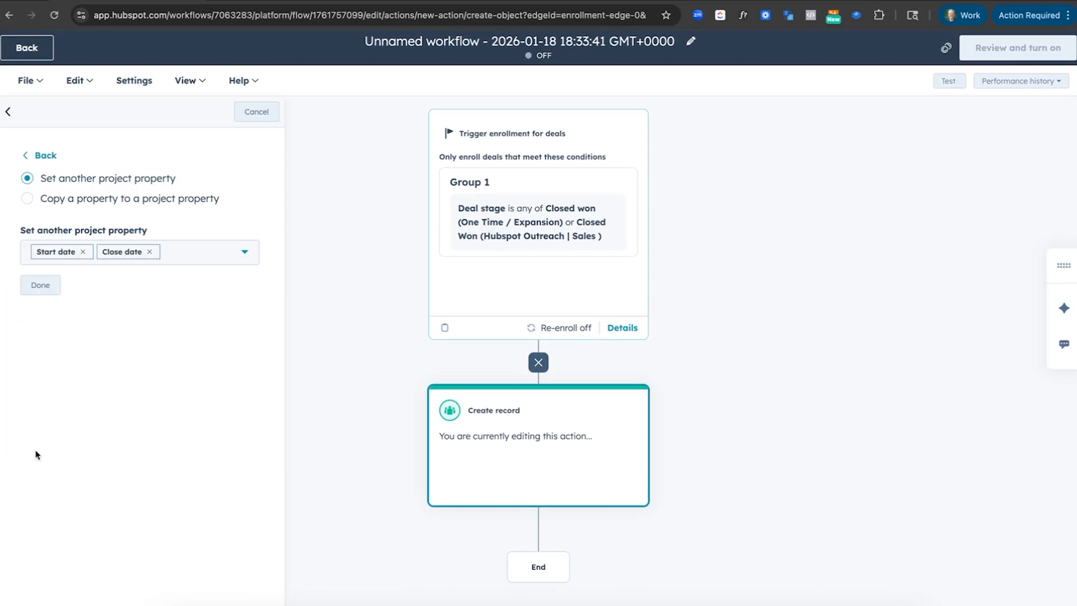
pyautogui.click(41, 285)
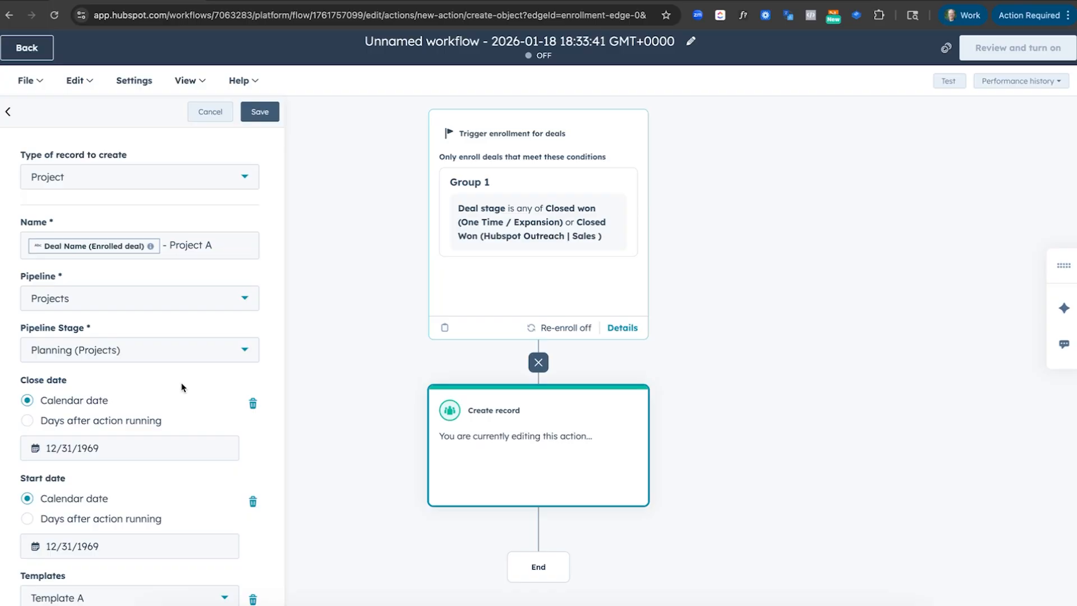
# - Set Close date to 90 days and Start date to 1 day after the action runs, and save the Create record action
pyautogui.scroll(-4, 181, 387)
pyautogui.click(66, 302)
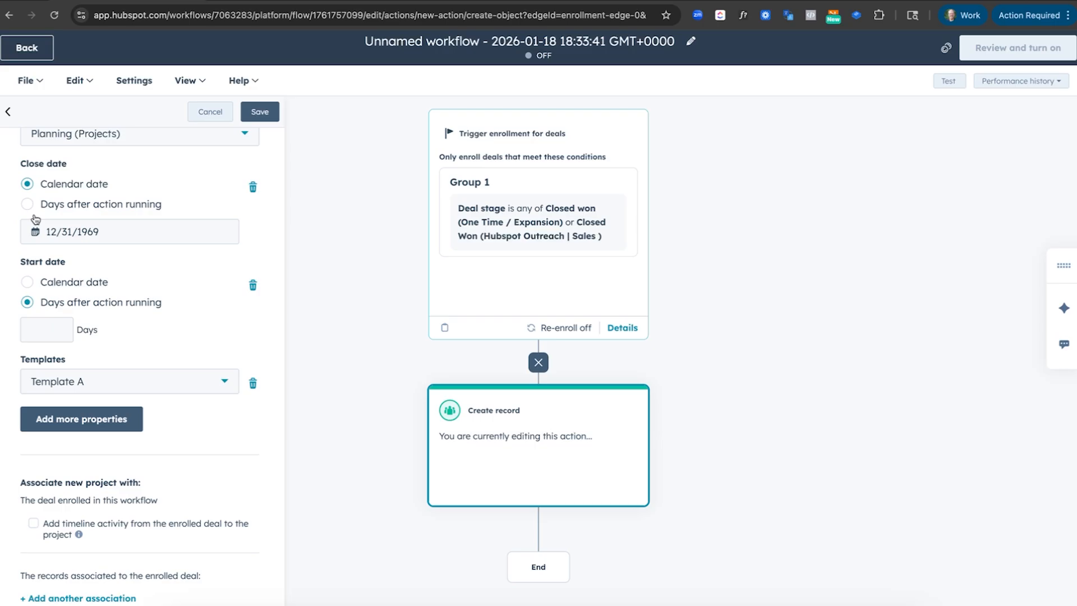
pyautogui.click(61, 206)
pyautogui.click(41, 228)
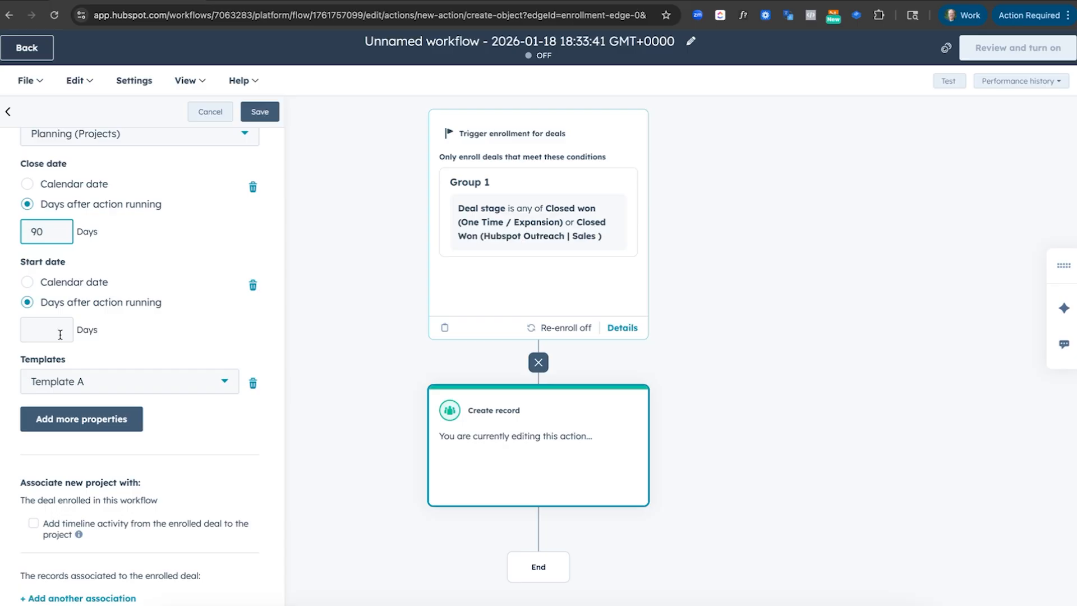
pyautogui.click(40, 331)
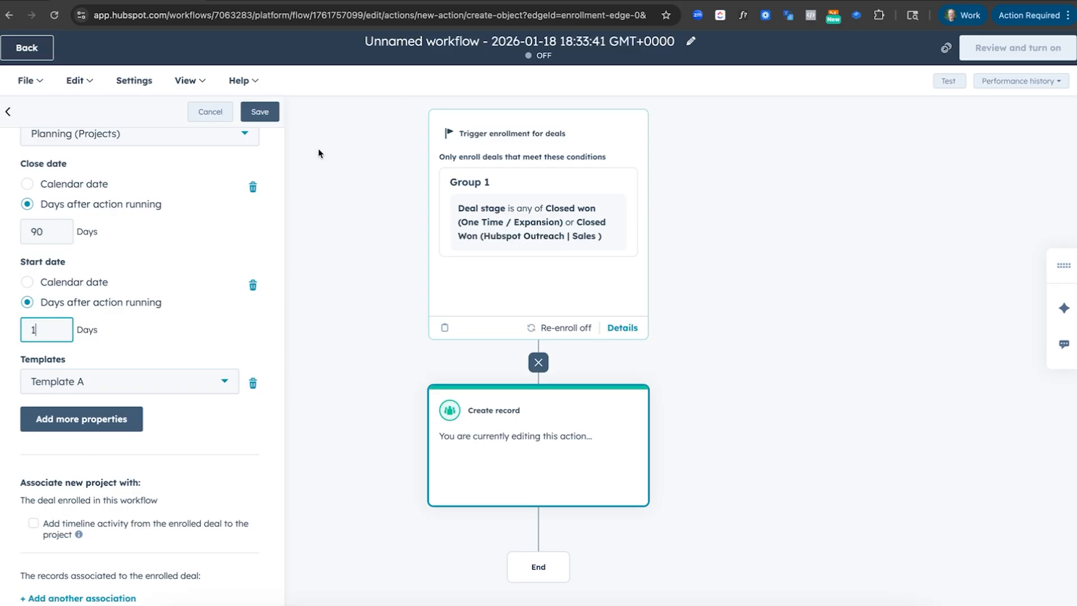
pyautogui.click(259, 111)
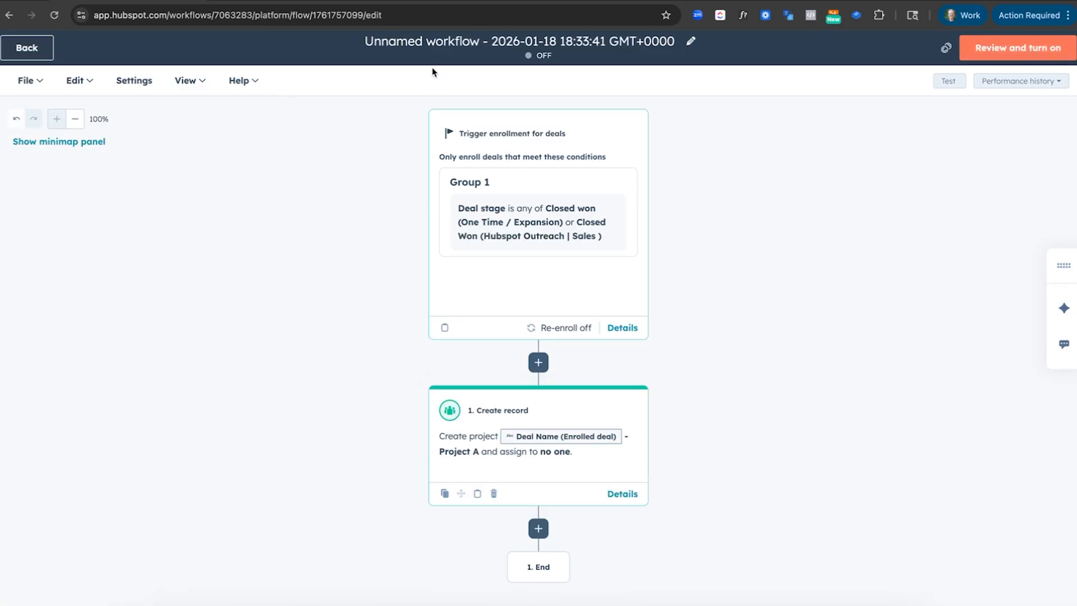
# - Rename the workflow "Create Project Using Template A" and save the name
pyautogui.click(429, 49)
pyautogui.tripleClick(489, 160)
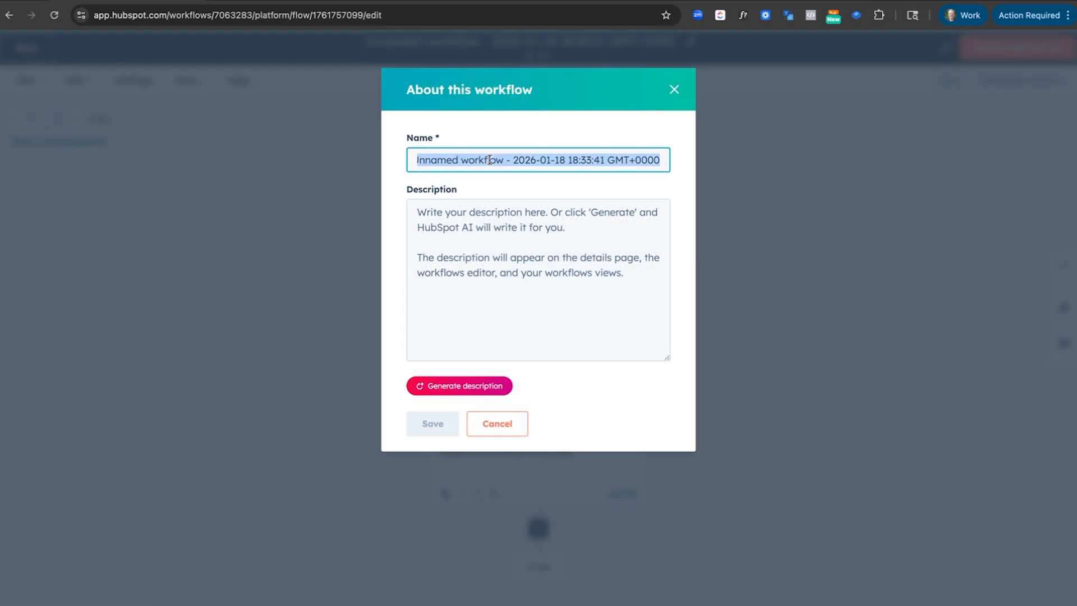
pyautogui.write('S')
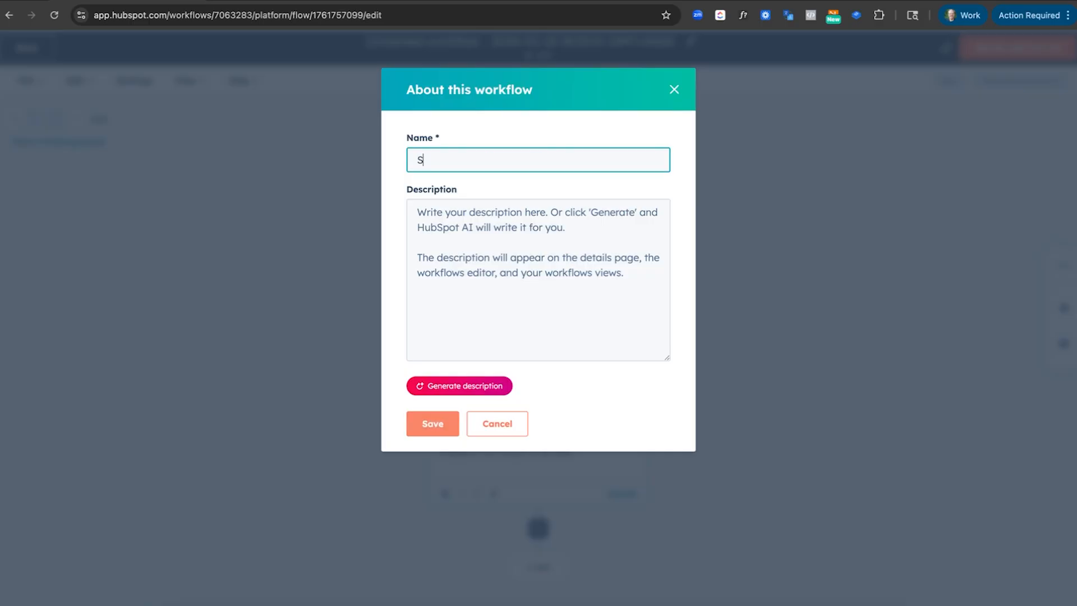
pyautogui.press('BackSpace')
pyautogui.write('Create Project Using Template A')
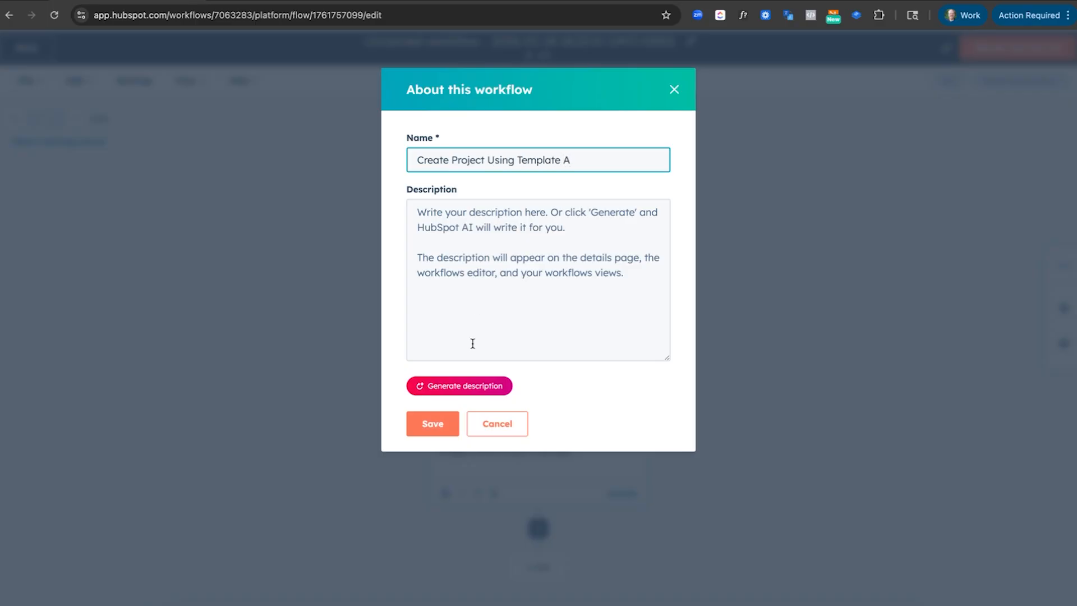
pyautogui.click(443, 422)
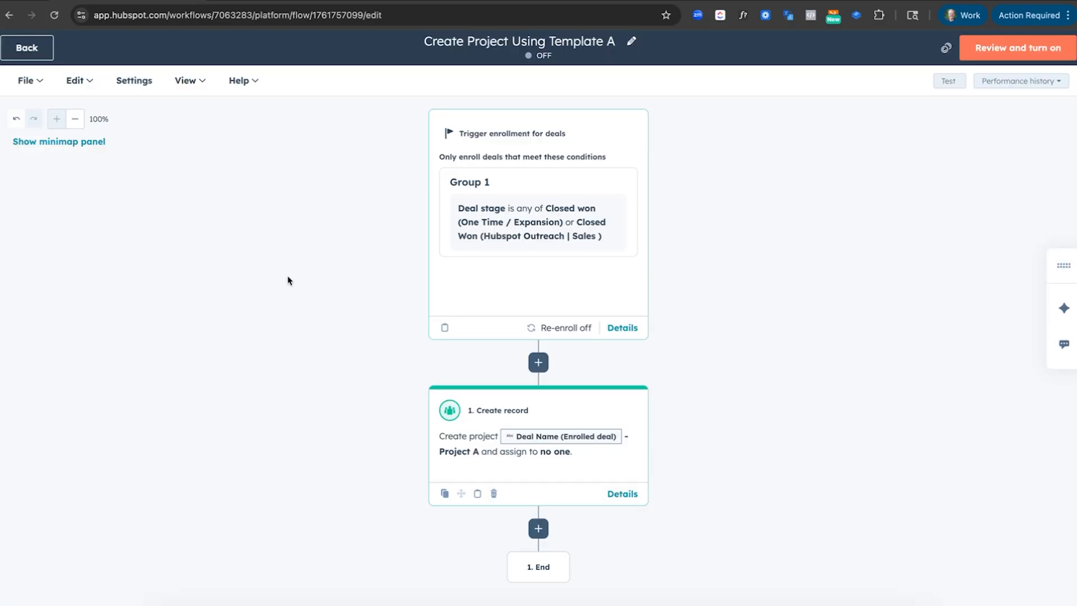
# - Leave the Template A workflow and start a new workflow from scratch in the Project Creation folder
pyautogui.click(32, 48)
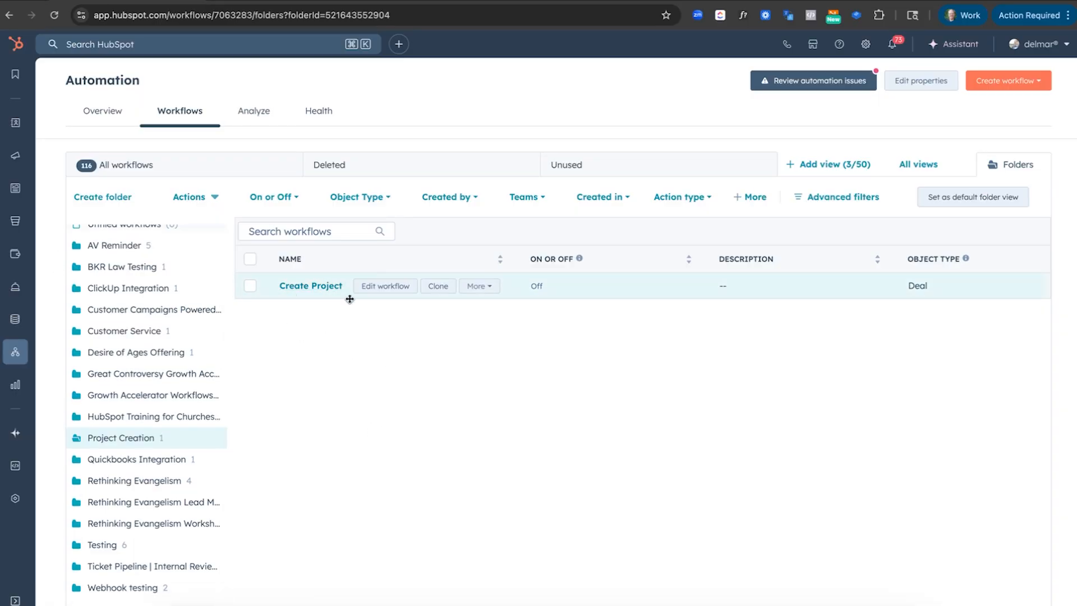
pyautogui.click(1015, 80)
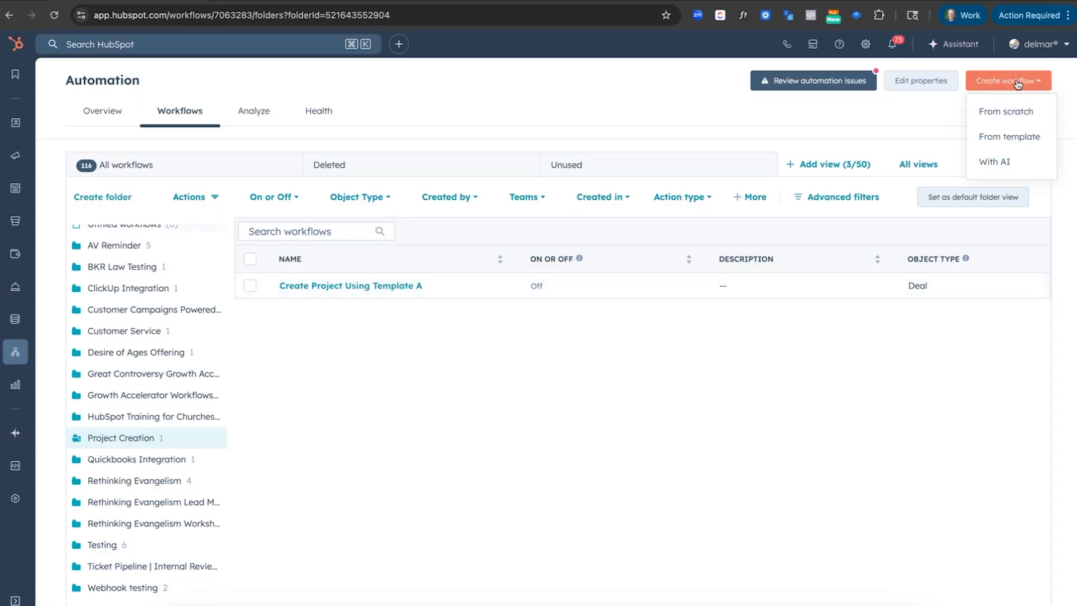
pyautogui.click(1001, 110)
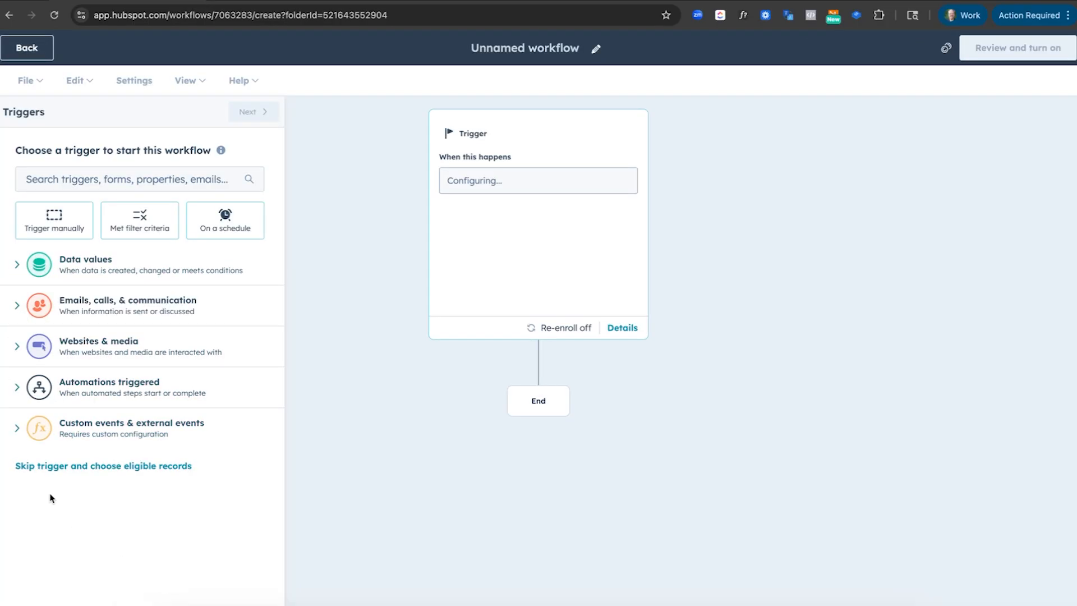
# - Skip the trigger, choose Project as the eligible record type, and save to continue
pyautogui.click(51, 467)
pyautogui.scroll(-4, 67, 452)
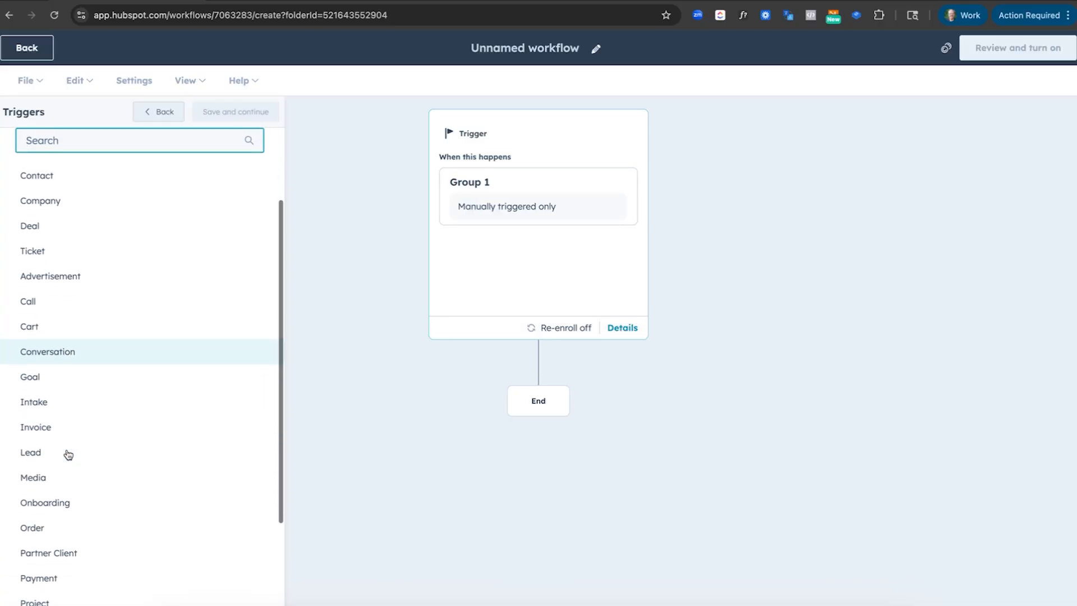
pyautogui.click(68, 500)
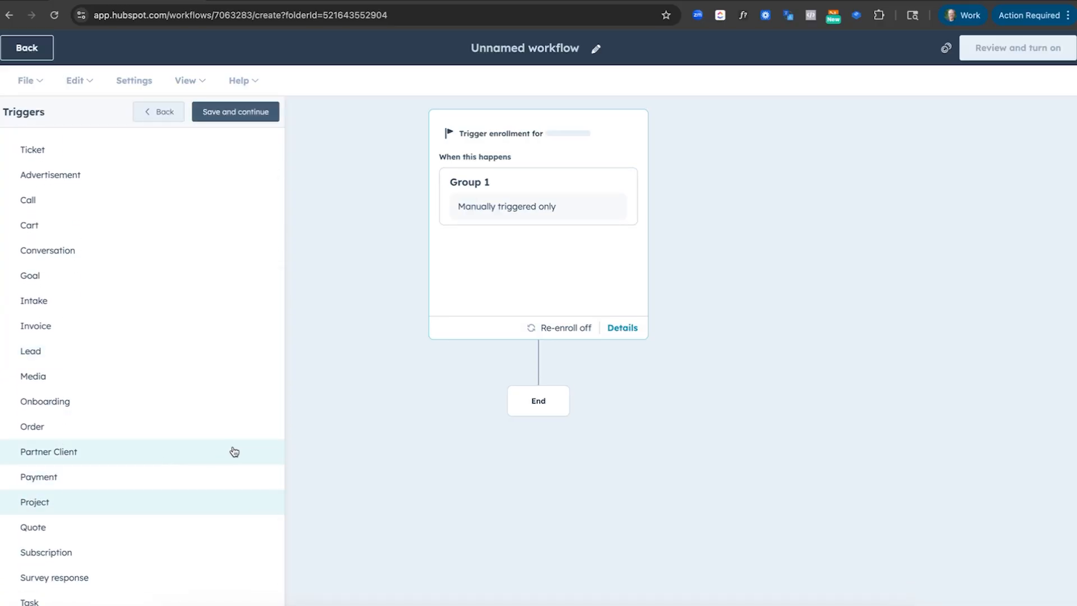
pyautogui.click(218, 120)
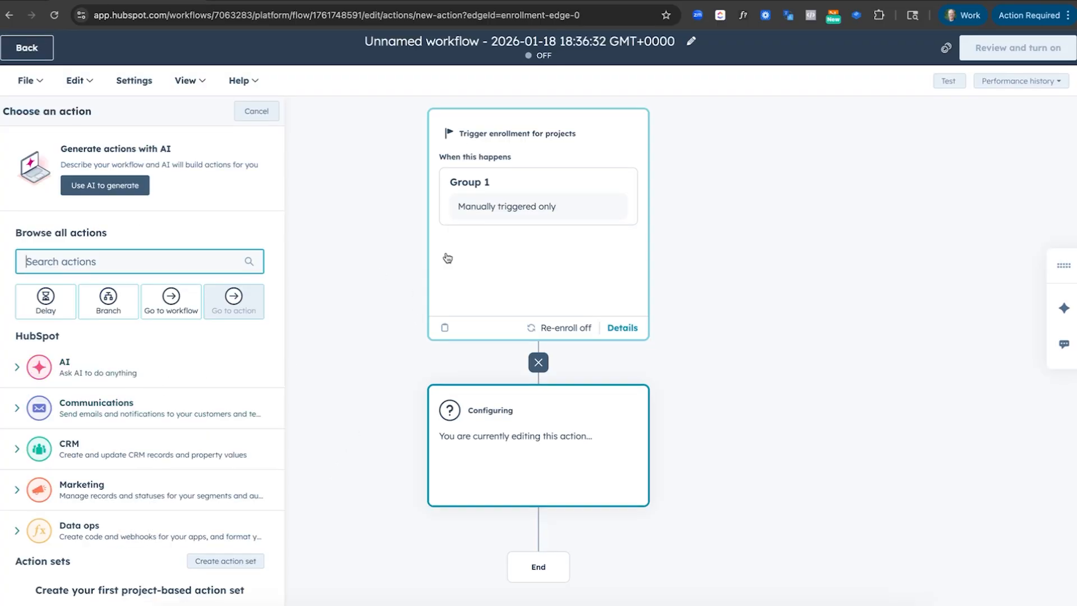
# - Add an enrollment condition to the project trigger requiring Pipeline Stage to be any of Planning (Projects)
pyautogui.click(432, 267)
pyautogui.click(96, 457)
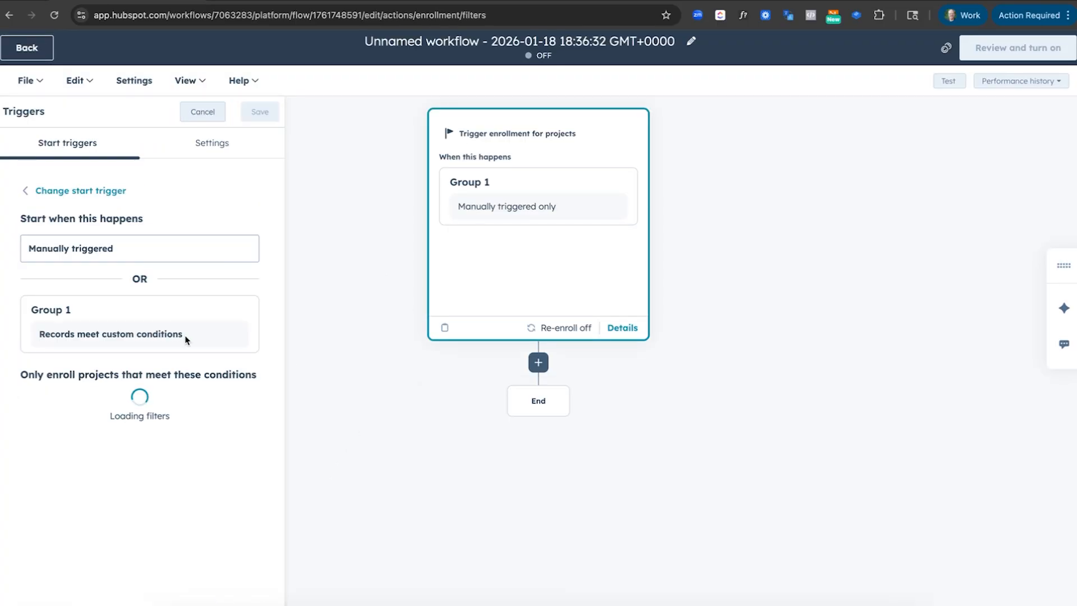
pyautogui.click(58, 281)
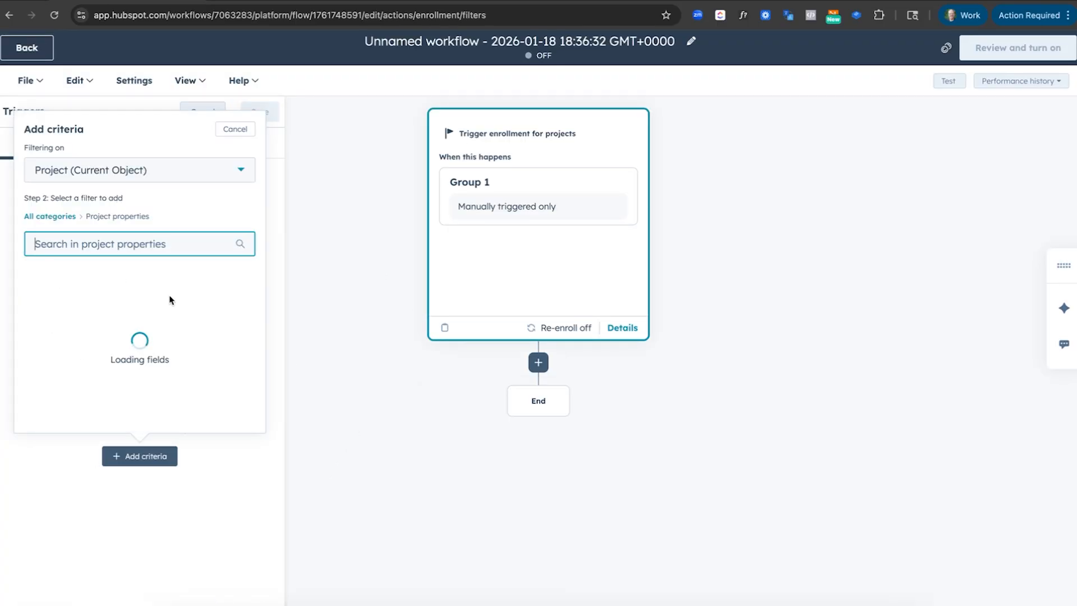
pyautogui.write('stage')
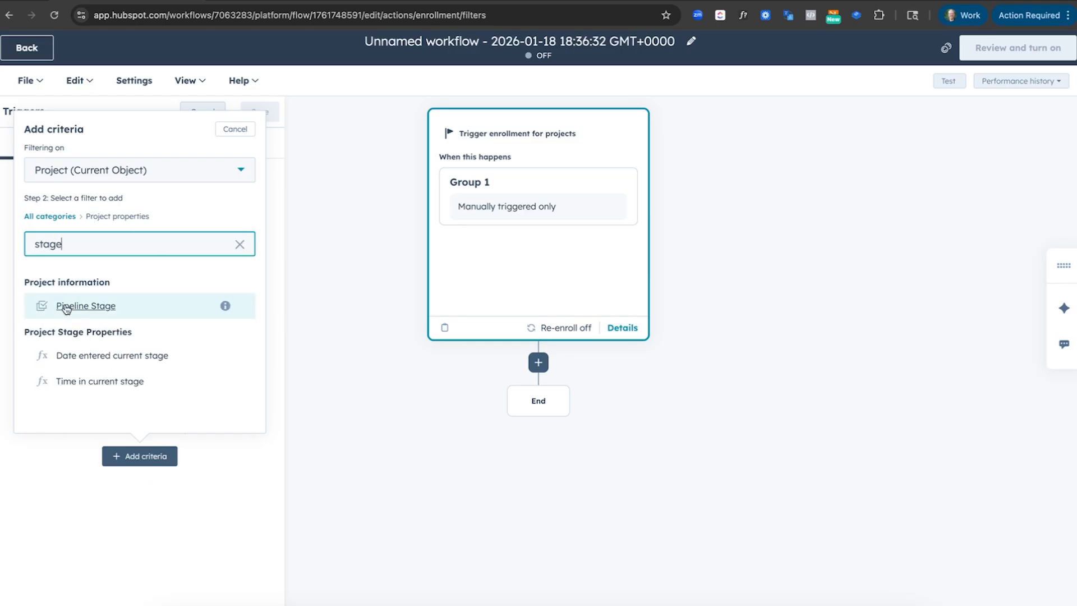
pyautogui.click(84, 306)
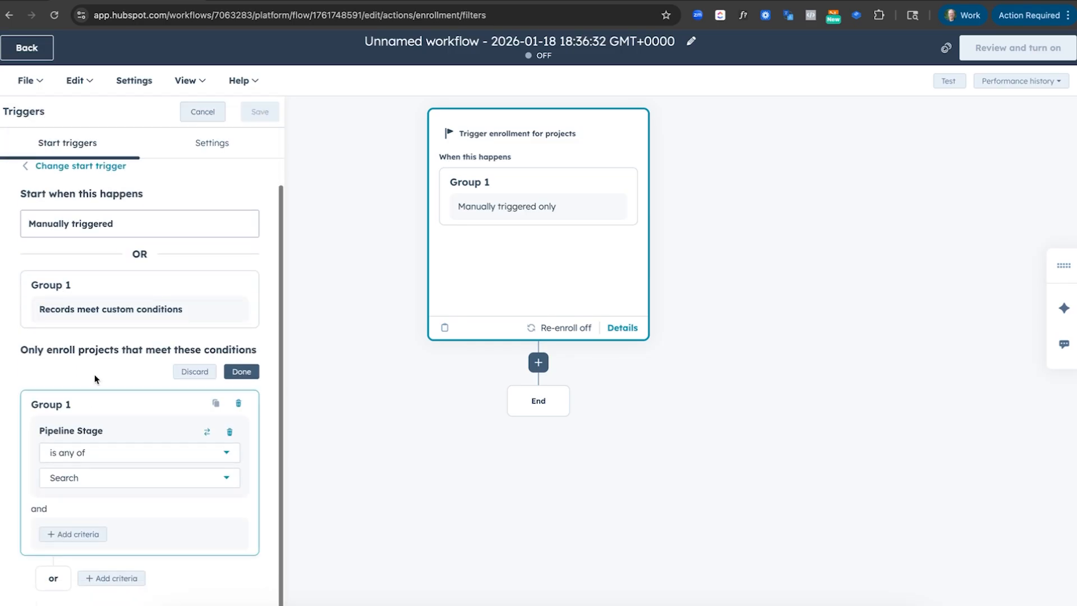
pyautogui.click(78, 481)
pyautogui.click(59, 339)
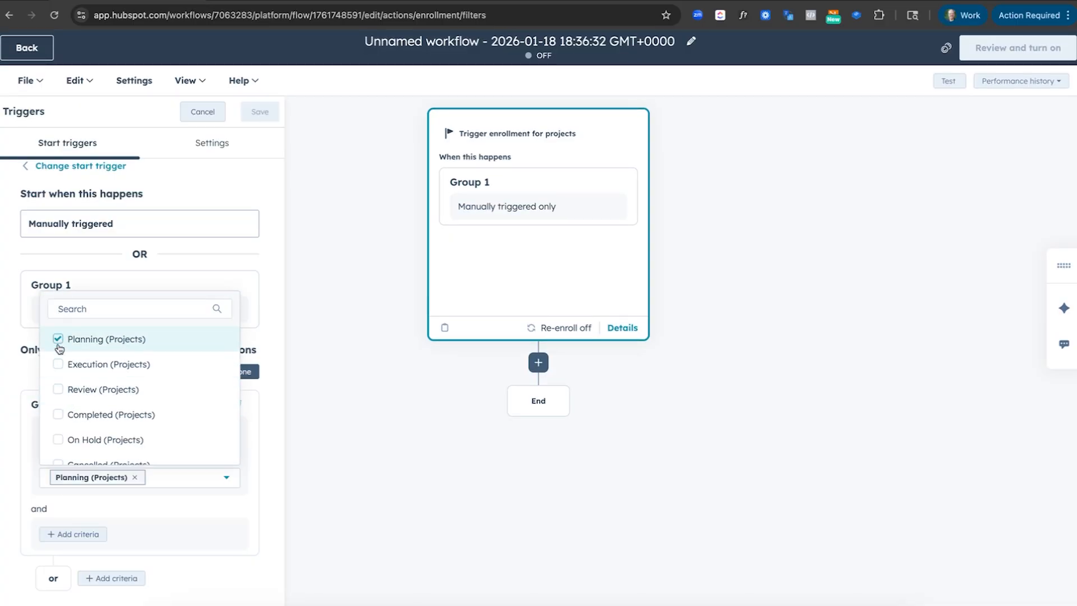
pyautogui.click(16, 464)
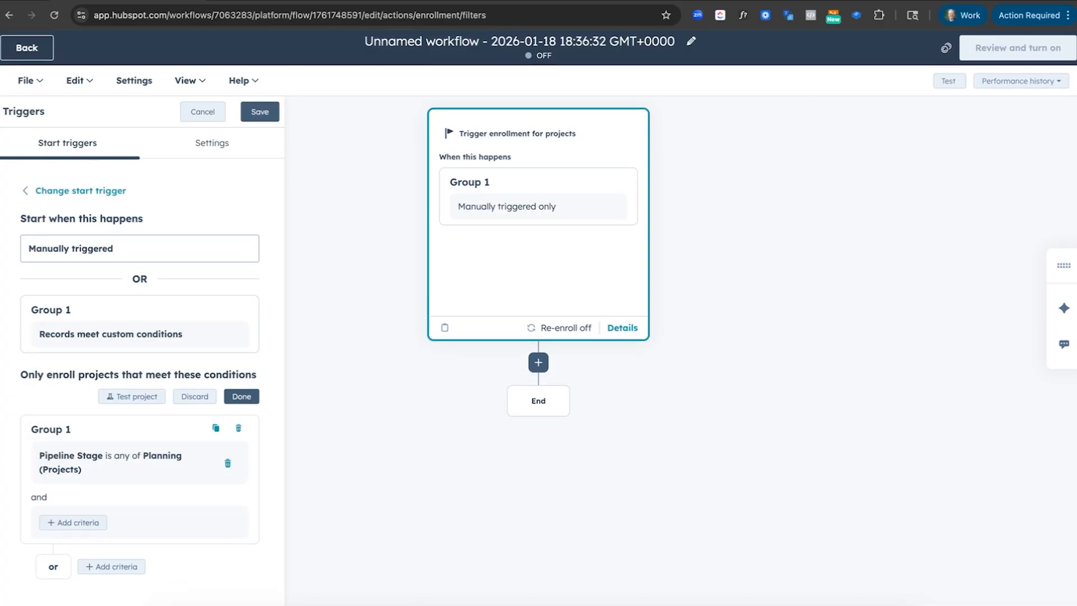
# - Find the project's Templates property and add it to Group 1 as a second enrollment condition
pyautogui.click(65, 520)
pyautogui.click(155, 399)
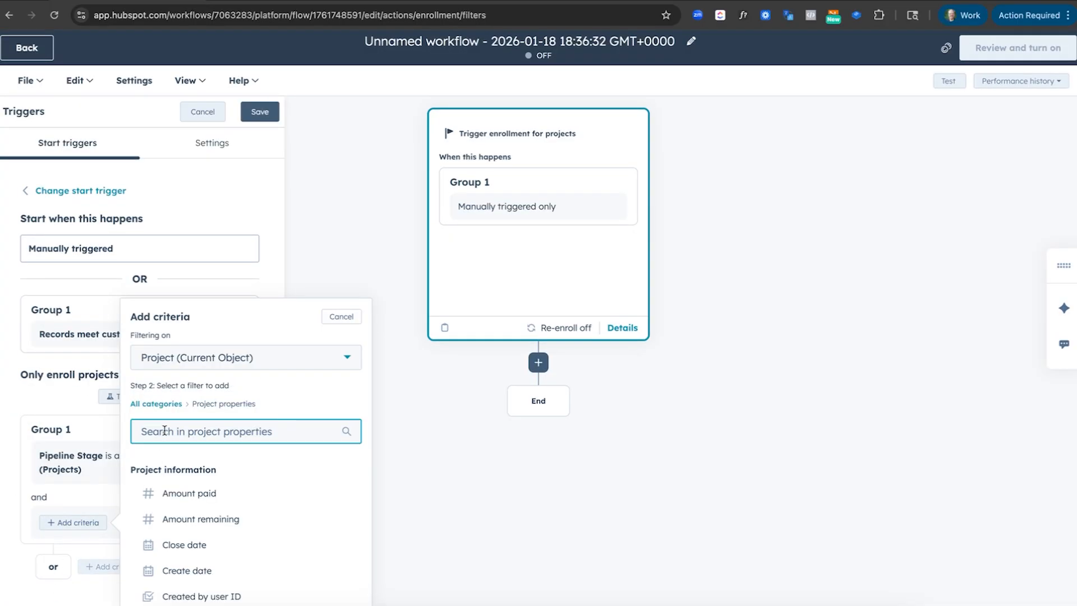
pyautogui.write('te')
pyautogui.press('BackSpace')
pyautogui.press('BackSpace')
pyautogui.write('pr')
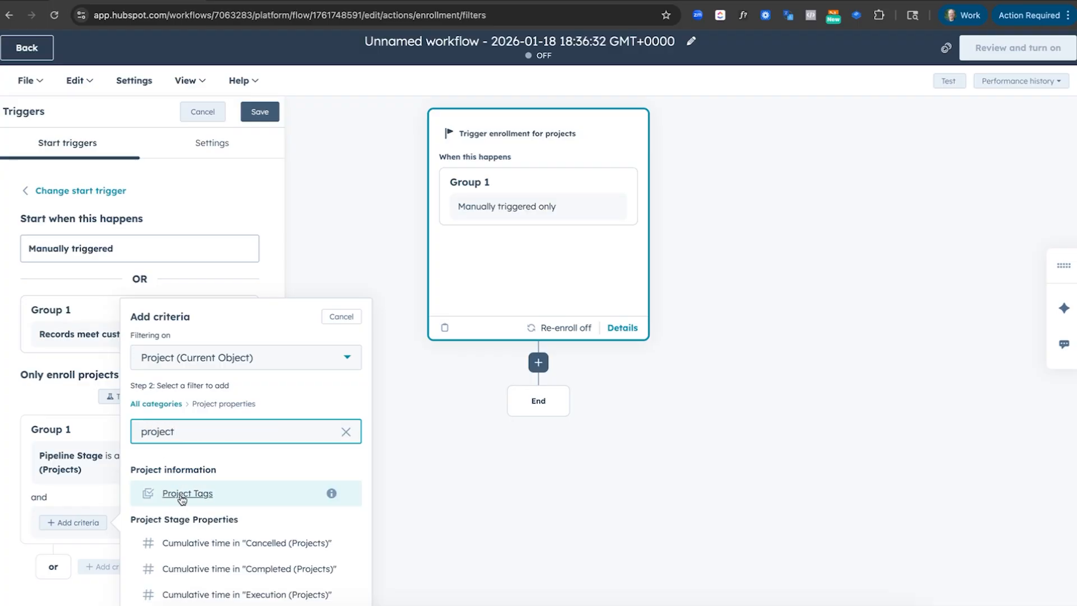
pyautogui.write('oject')
pyautogui.hotkey('ctrl', 'a')
pyautogui.write('tem')
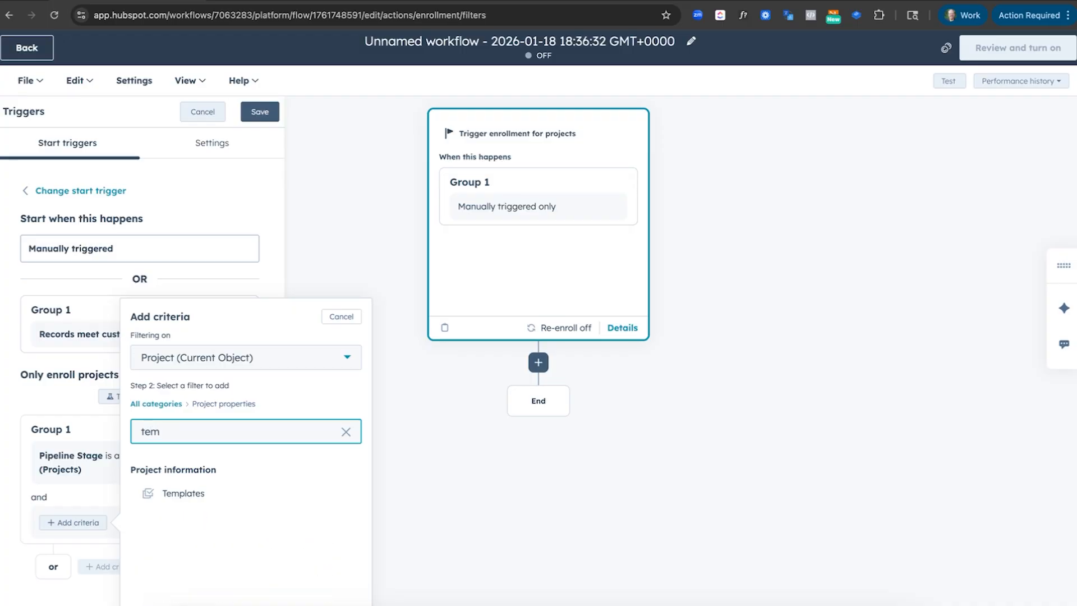
pyautogui.click(193, 500)
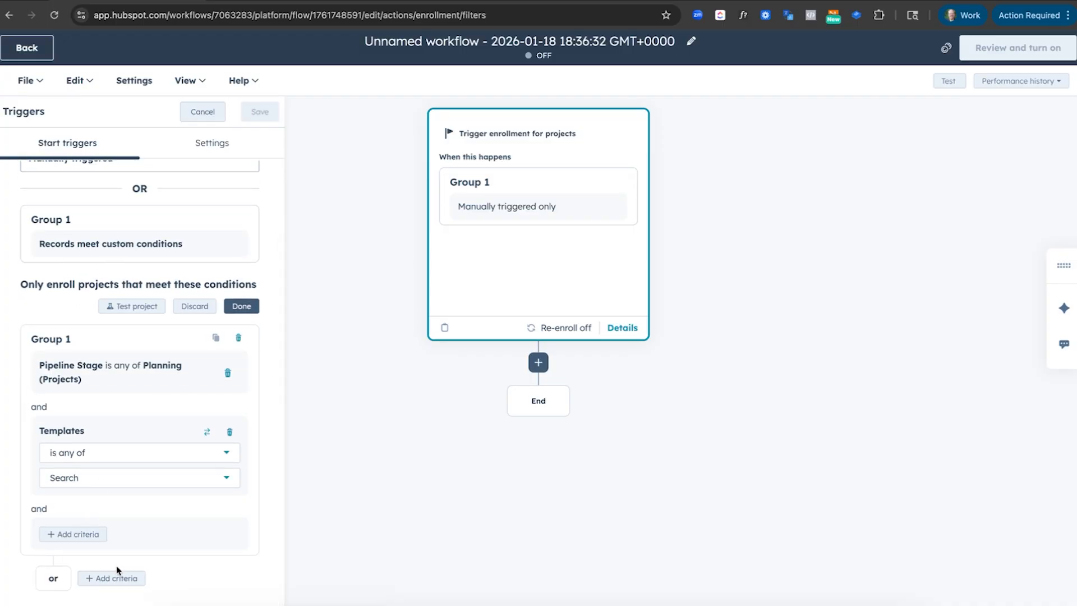
# - Set the Templates condition to any of Template A, finish the criteria, and save the trigger
pyautogui.click(73, 478)
pyautogui.click(59, 504)
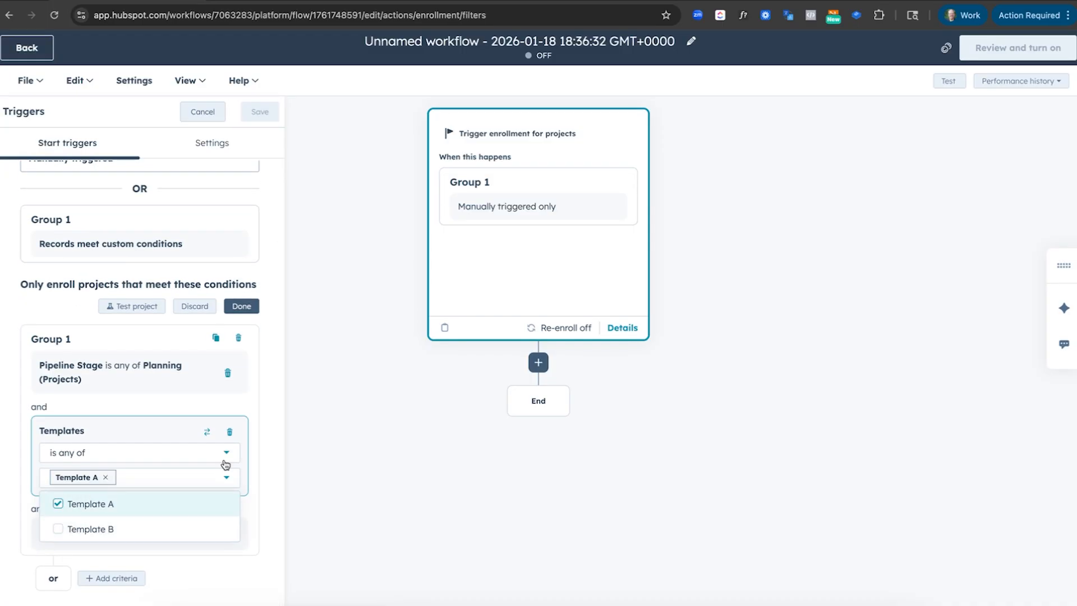
pyautogui.click(242, 307)
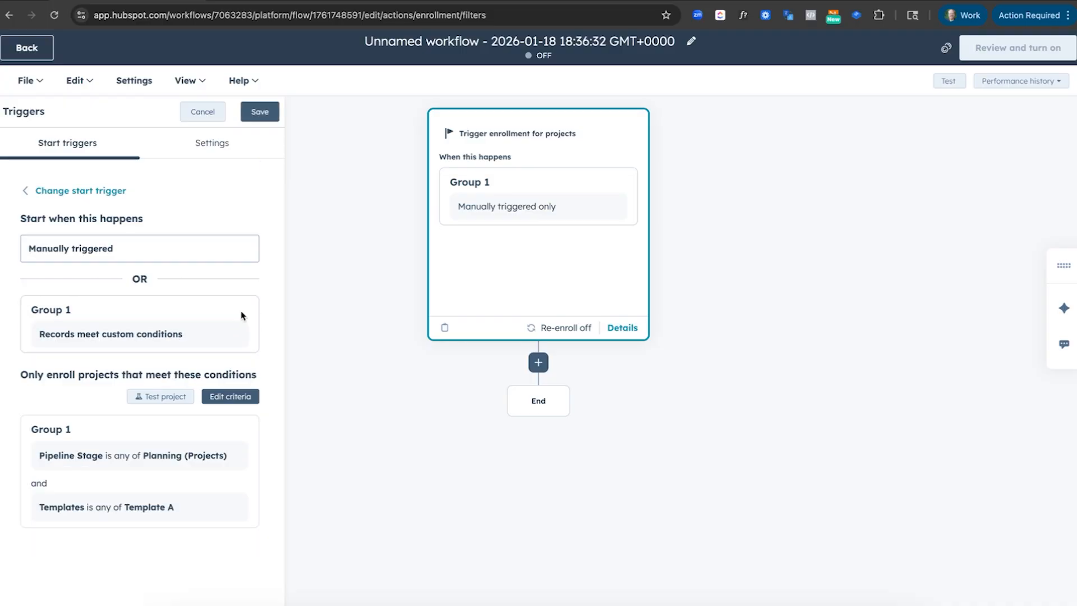
pyautogui.click(259, 112)
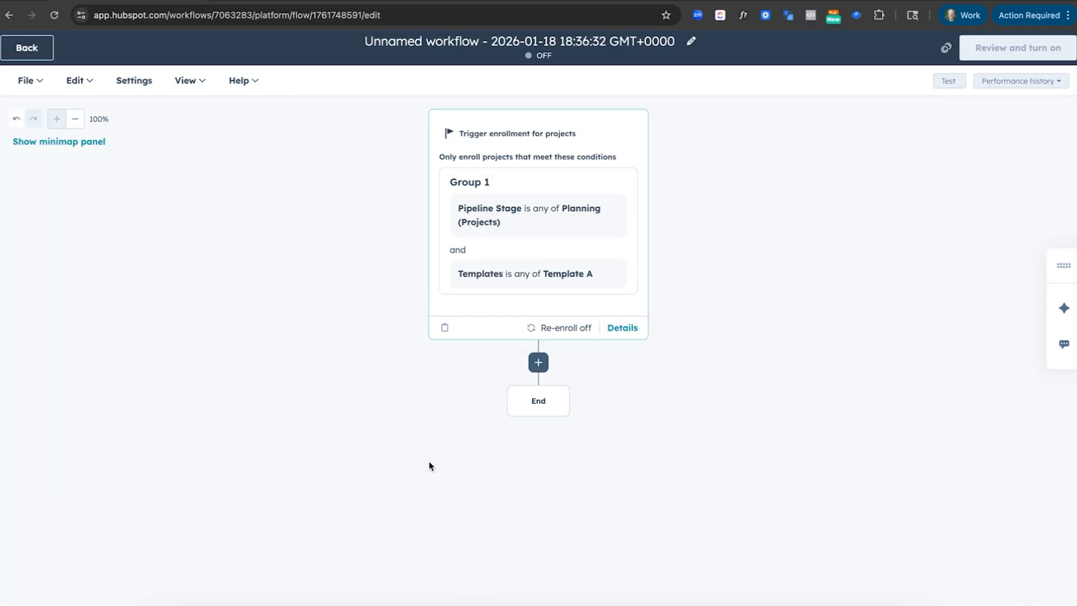
# - Add a Create task action from the CRM actions below the trigger and title it "Task 1"
pyautogui.click(539, 363)
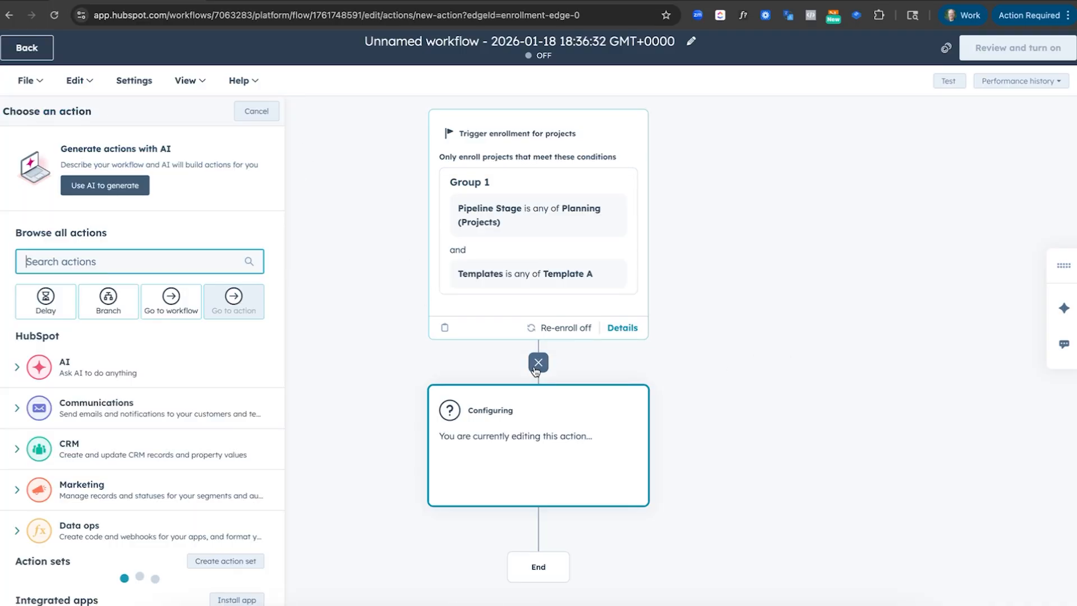
pyautogui.click(180, 343)
pyautogui.click(19, 463)
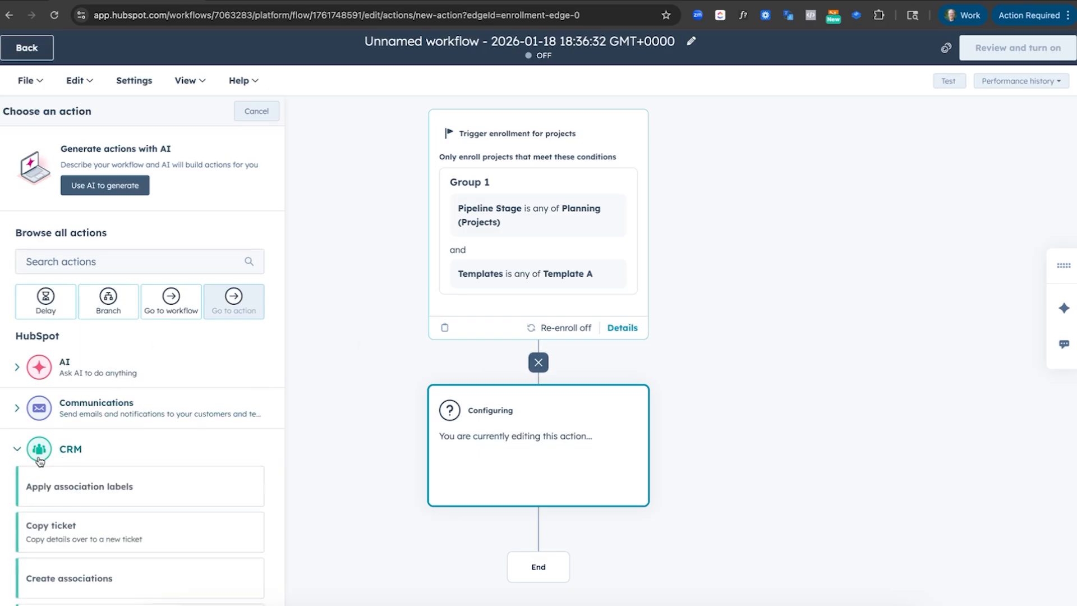
pyautogui.scroll(-4, 102, 479)
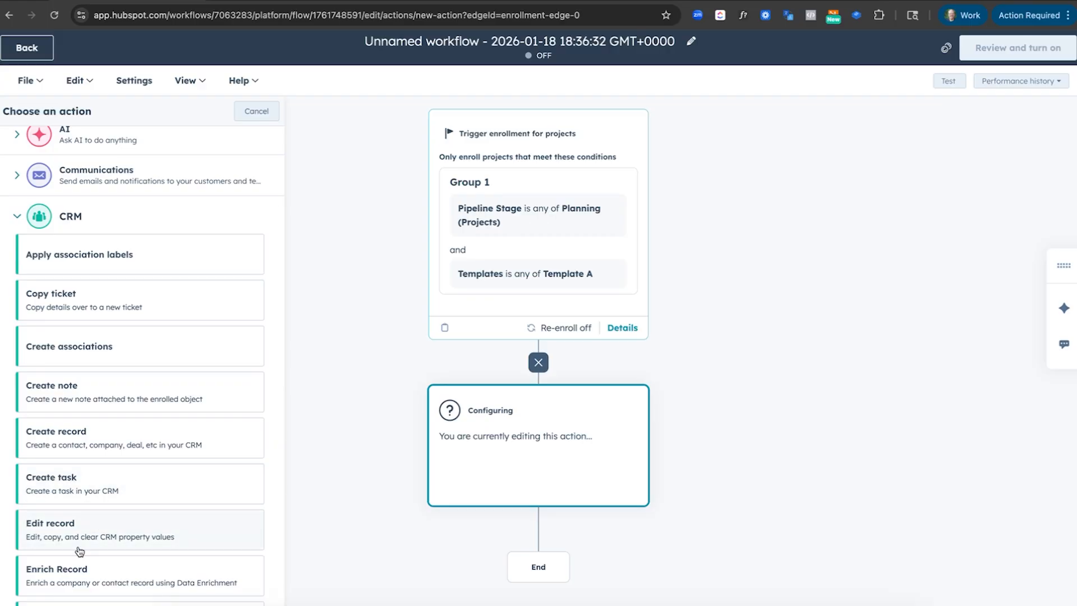
pyautogui.click(78, 483)
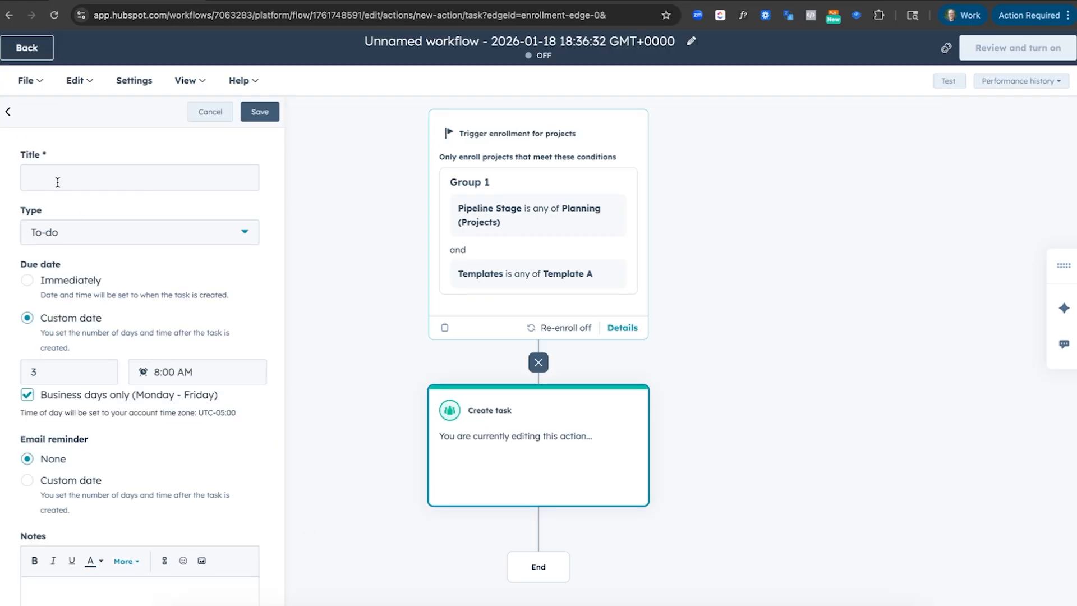
pyautogui.click(57, 181)
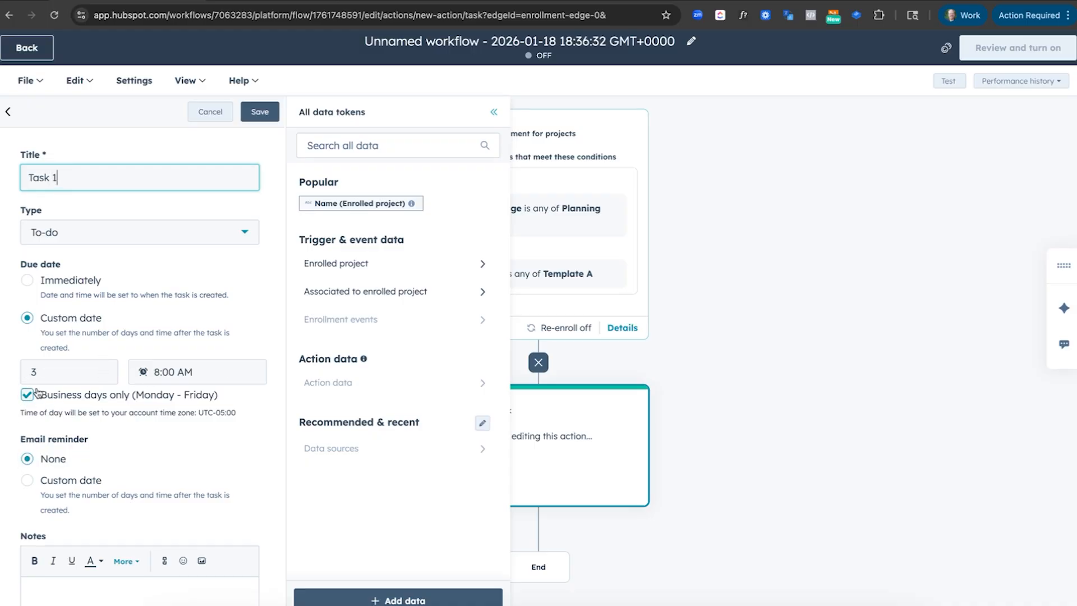
# - Enter "asdfasdfasdfasdf" as the notes for Task 1 and save the action
pyautogui.scroll(-5, 101, 370)
pyautogui.click(71, 365)
pyautogui.write('asdfasdfasdfasdf')
pyautogui.click(260, 112)
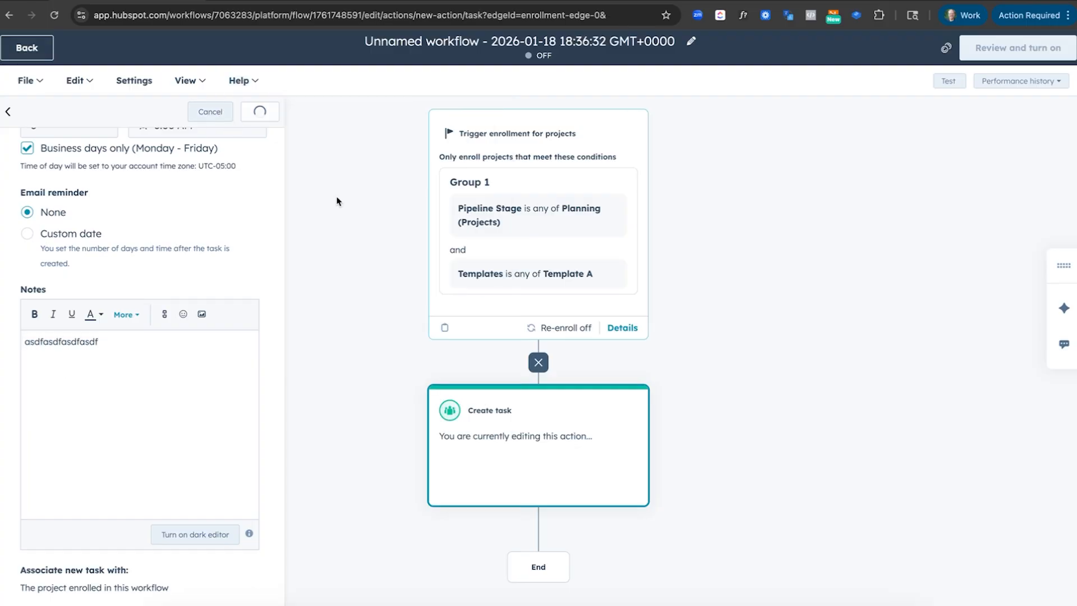
# - Add a second Create task action titled "Task 2" after Task 1, due in 5 business days, and save it
pyautogui.click(538, 528)
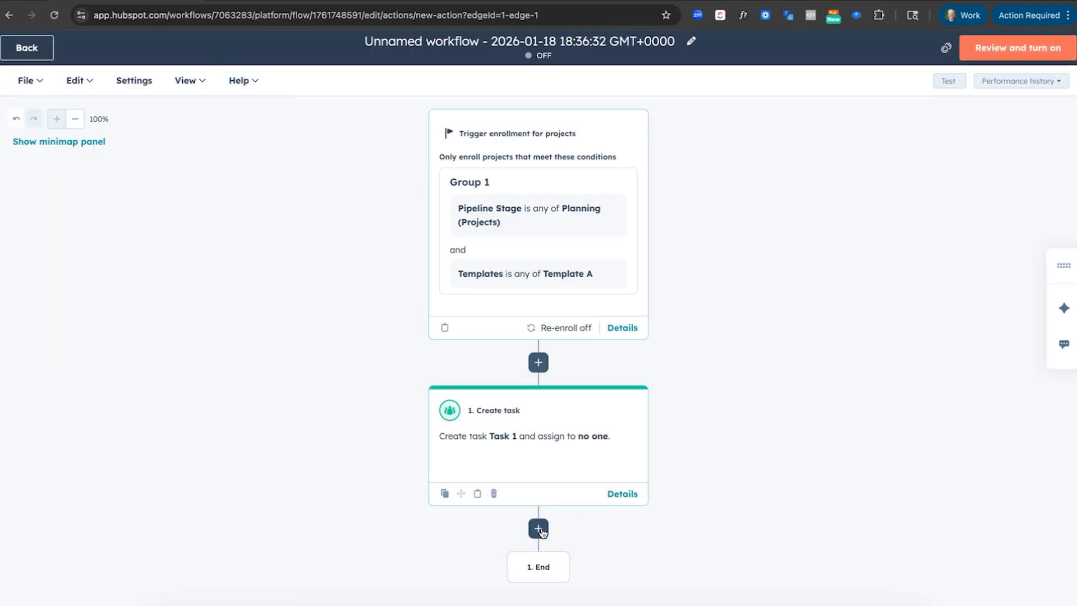
pyautogui.click(34, 449)
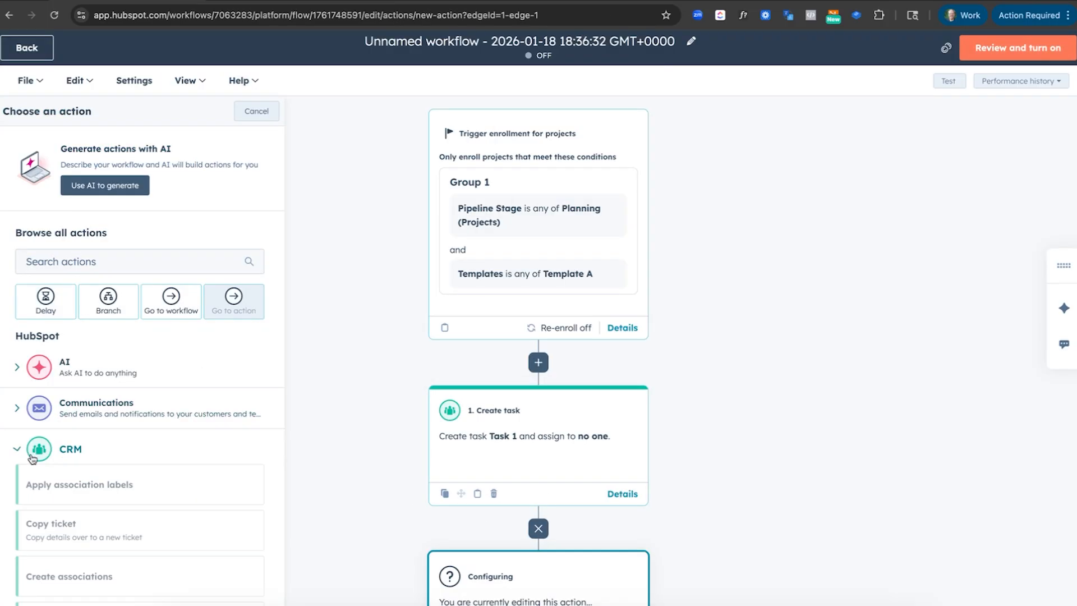
pyautogui.scroll(-3, 67, 482)
pyautogui.click(49, 508)
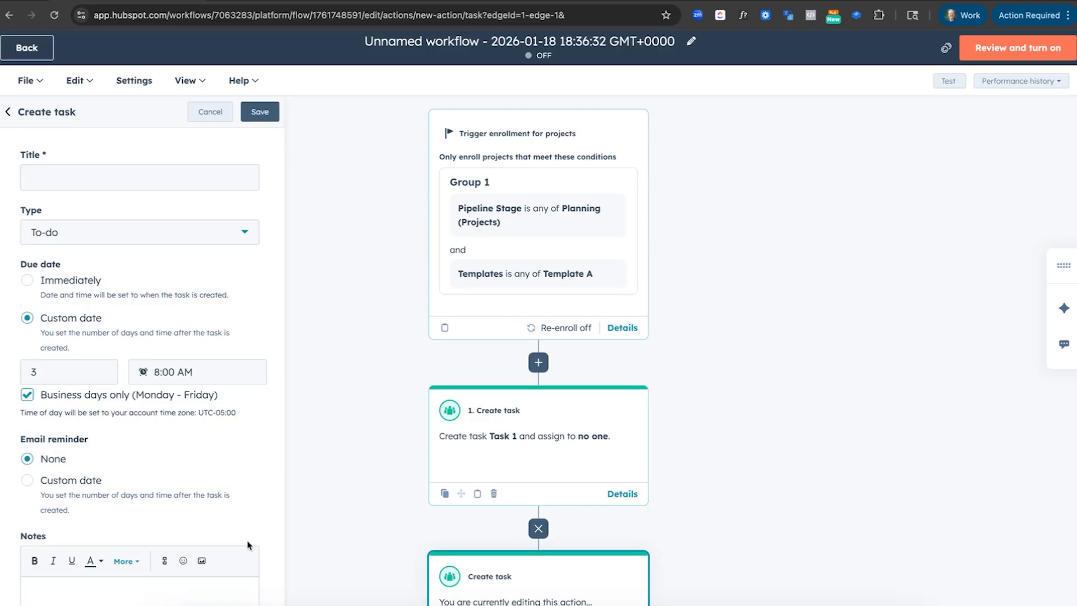
pyautogui.click(48, 182)
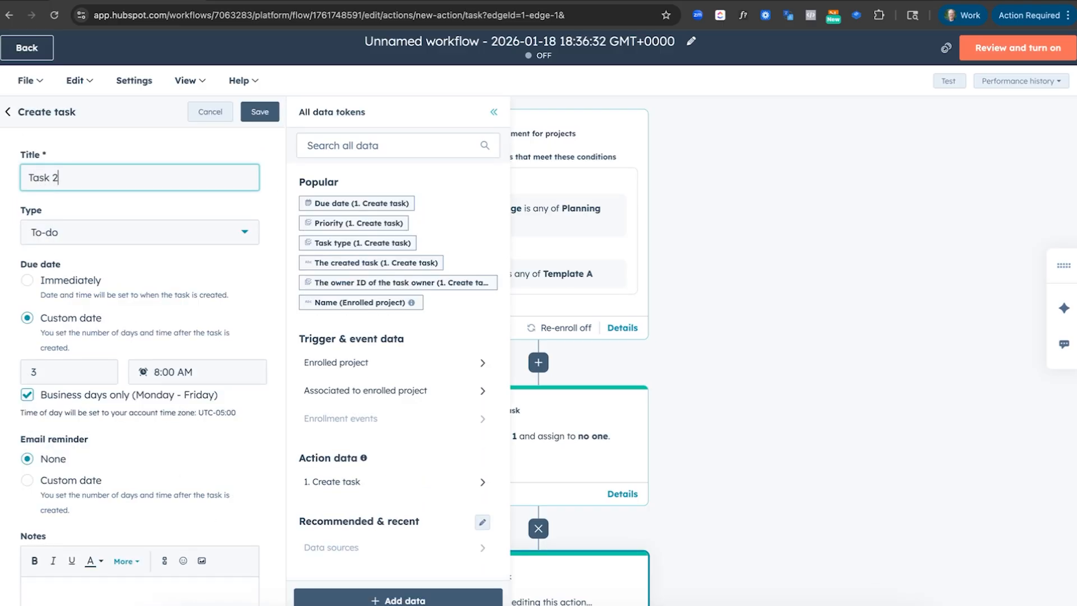
pyautogui.doubleClick(51, 370)
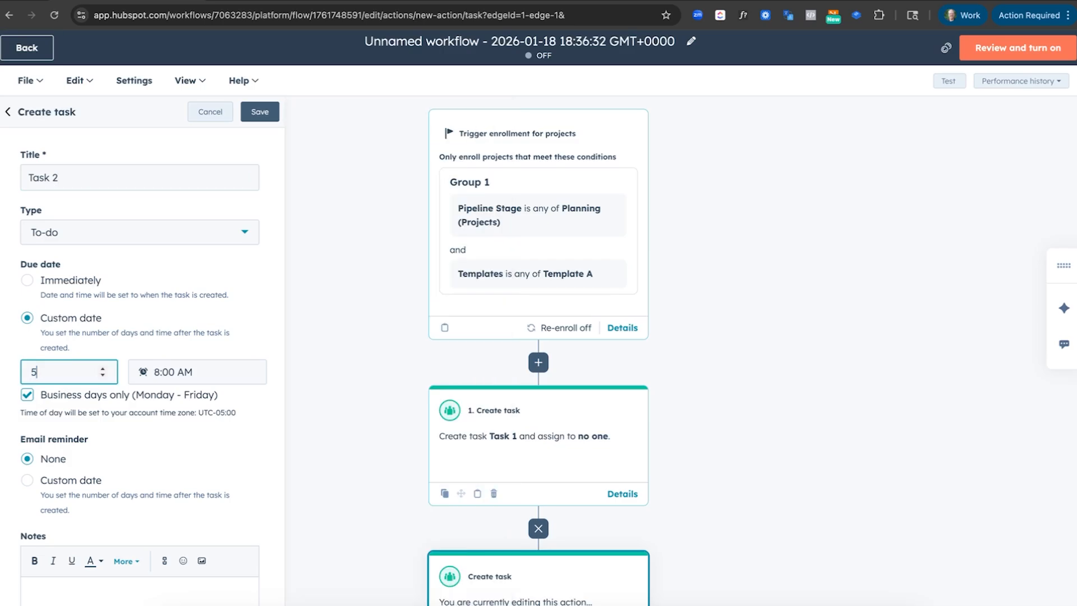
pyautogui.click(260, 112)
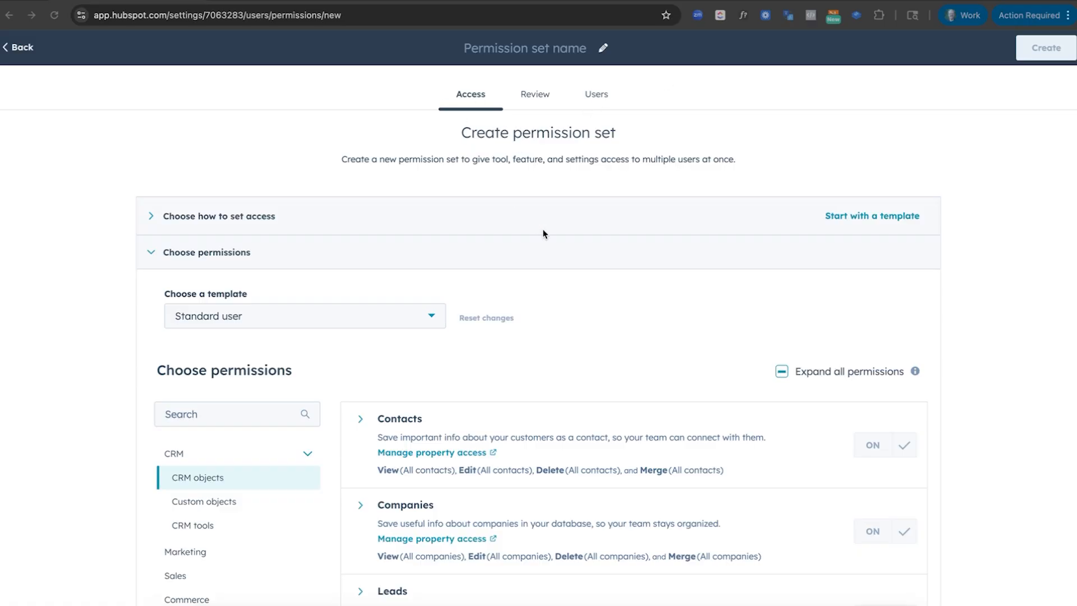
# - Review the new permission set's CRM object permissions, including the View, Edit and Delete access for Projects
pyautogui.scroll(-3, 581, 221)
pyautogui.scroll(-6, 581, 223)
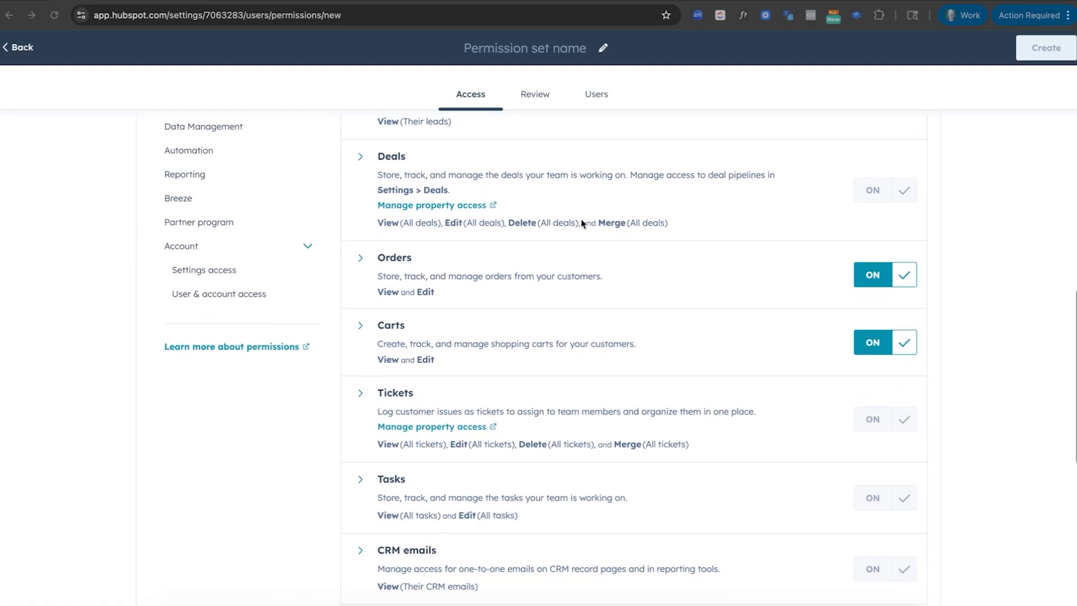
pyautogui.scroll(10, 470, 242)
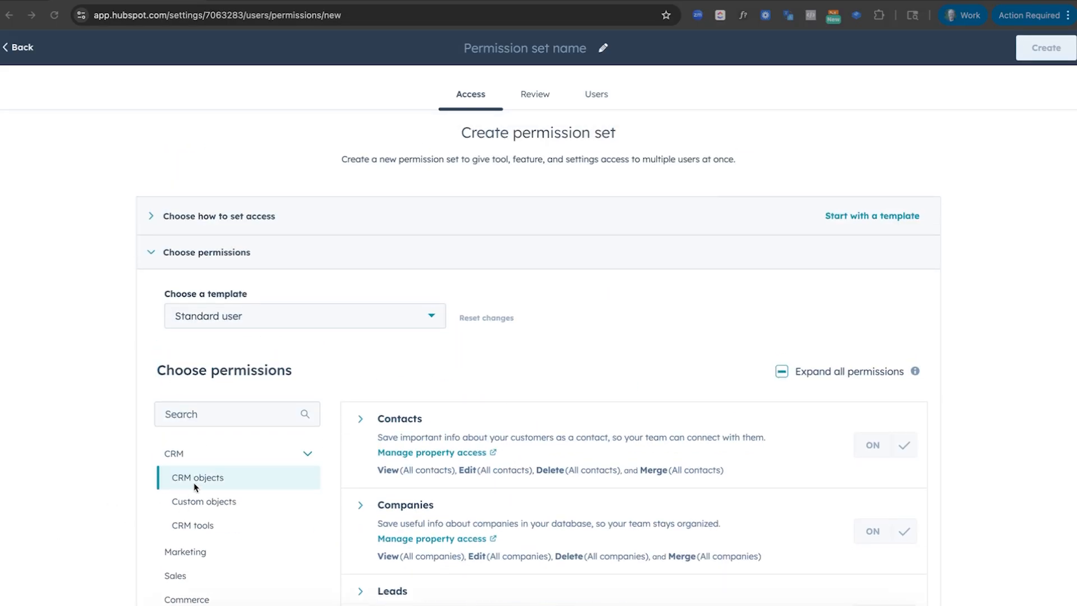
pyautogui.scroll(-14, 435, 472)
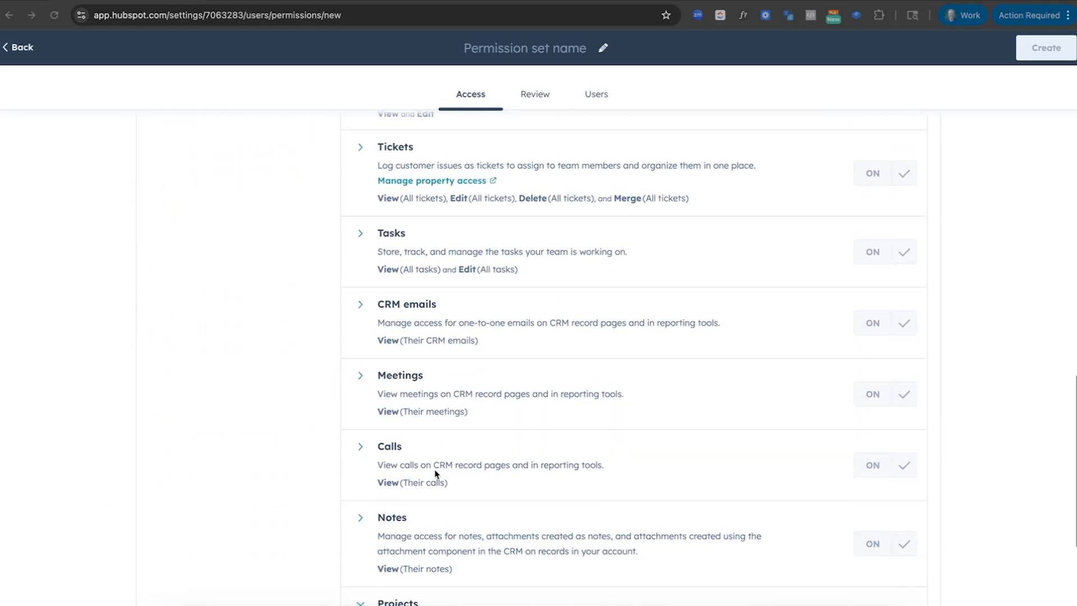
pyautogui.scroll(-2, 435, 473)
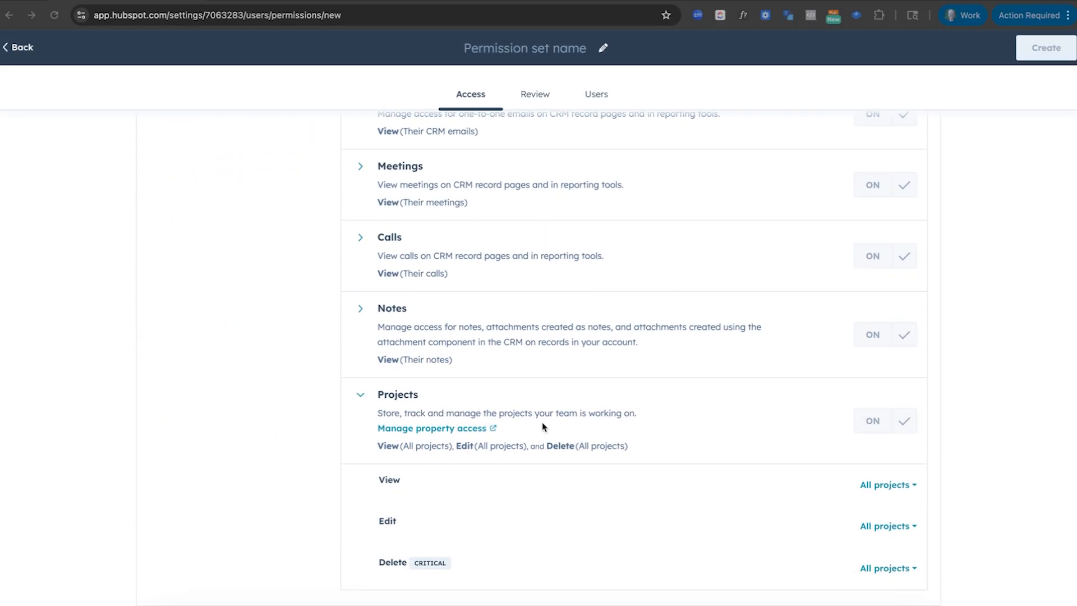
# - Examine the access-level options for View, Edit and Delete under the new permission set's Projects object
pyautogui.click(883, 485)
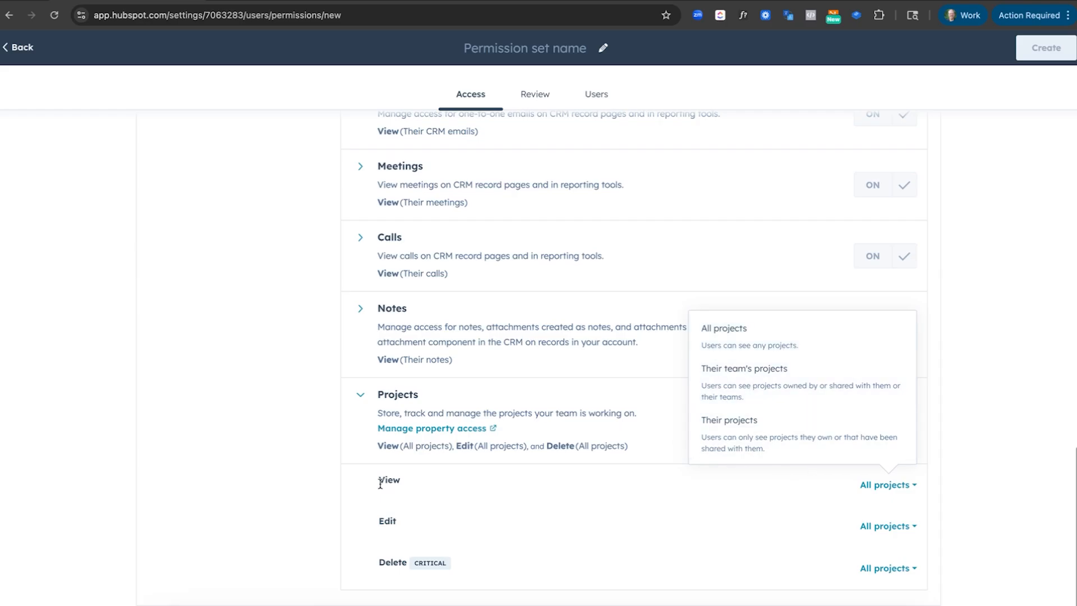
pyautogui.click(235, 476)
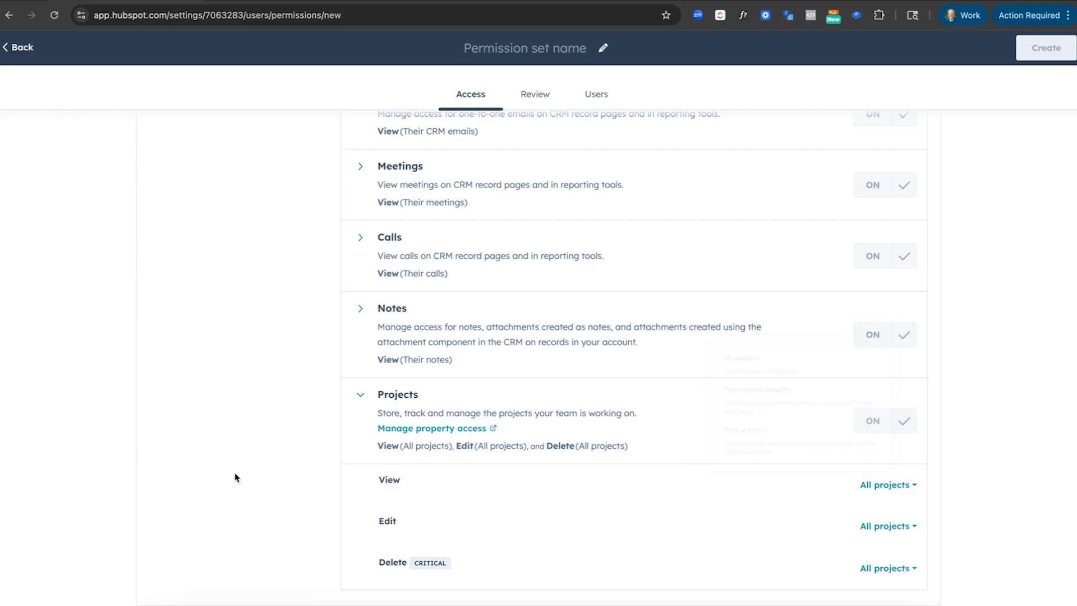
pyautogui.click(884, 527)
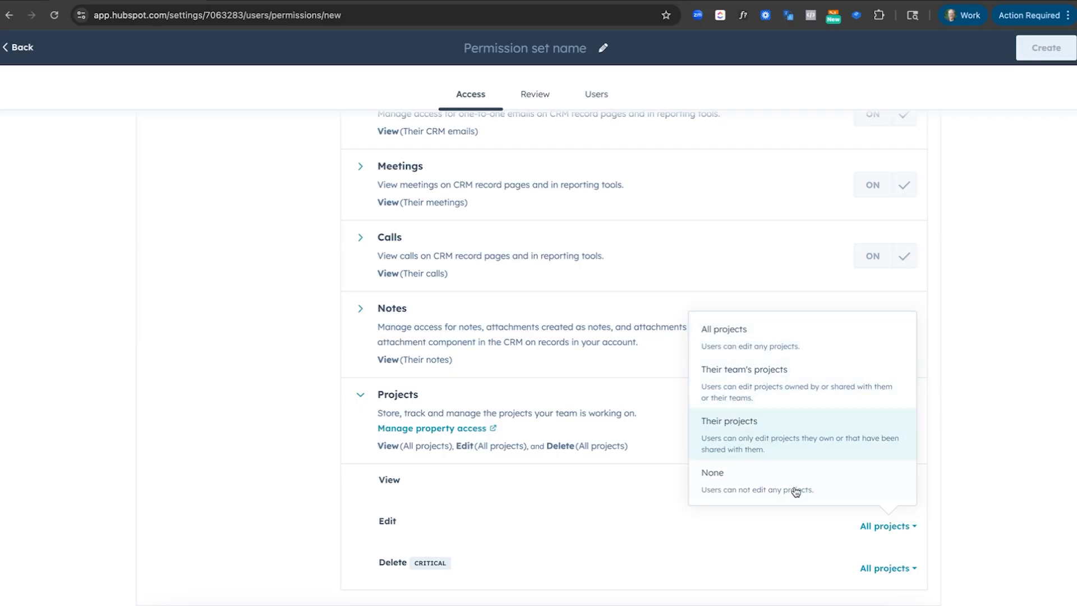
pyautogui.click(687, 484)
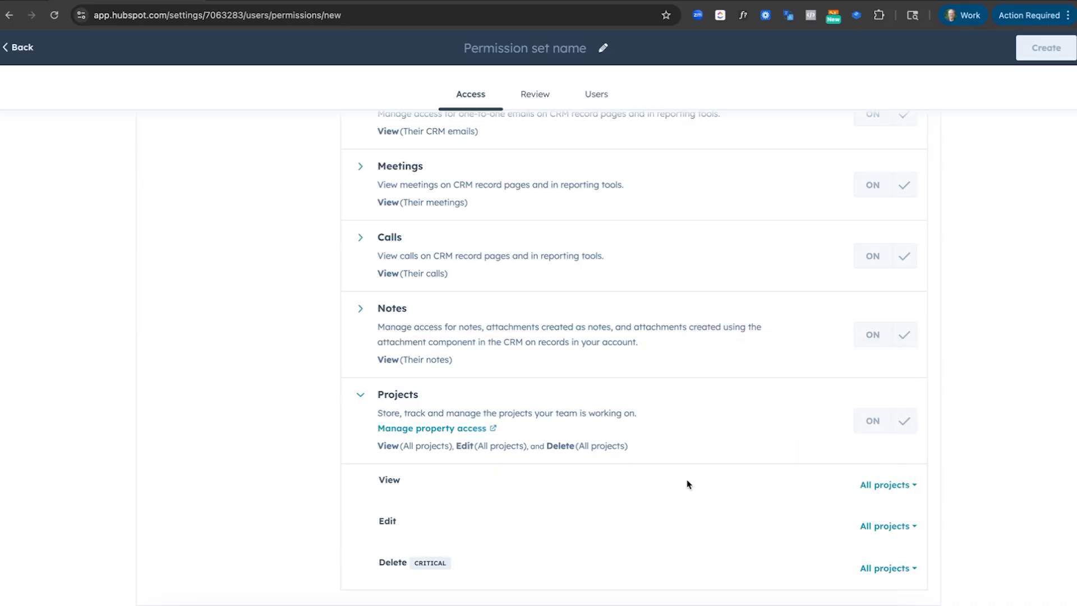
pyautogui.click(878, 572)
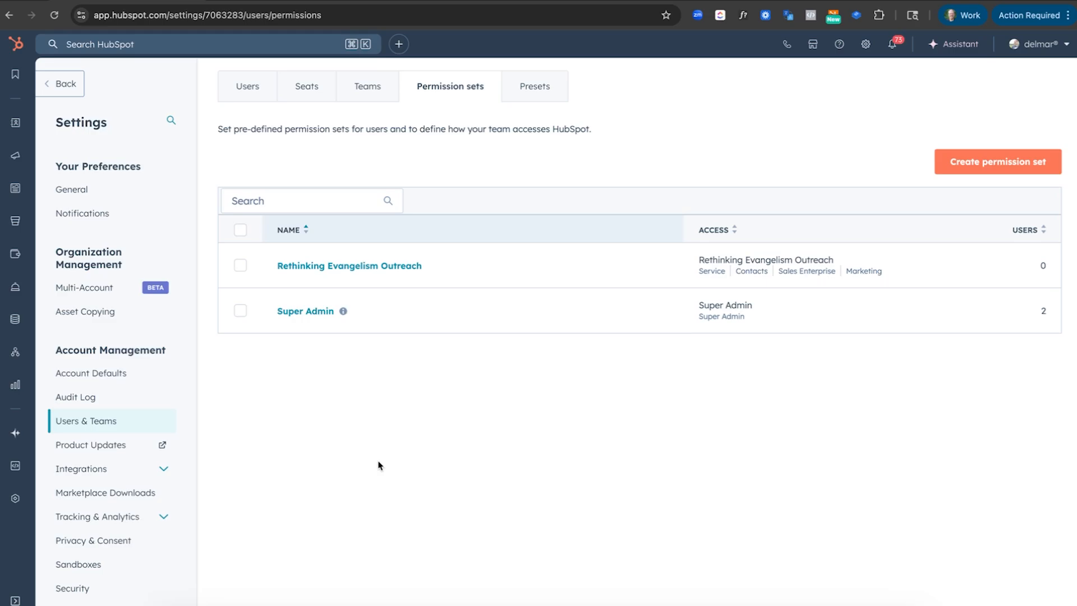
# - Open the CRM Projects list and switch the All projects view from table to Gantt view
pyautogui.moveTo(16, 224)
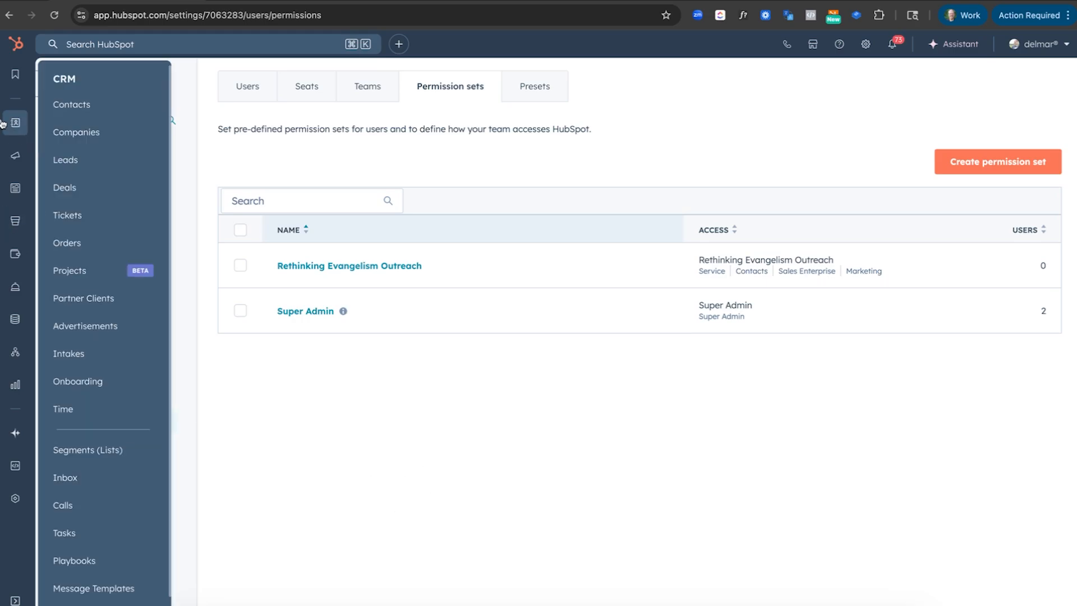
pyautogui.click(78, 273)
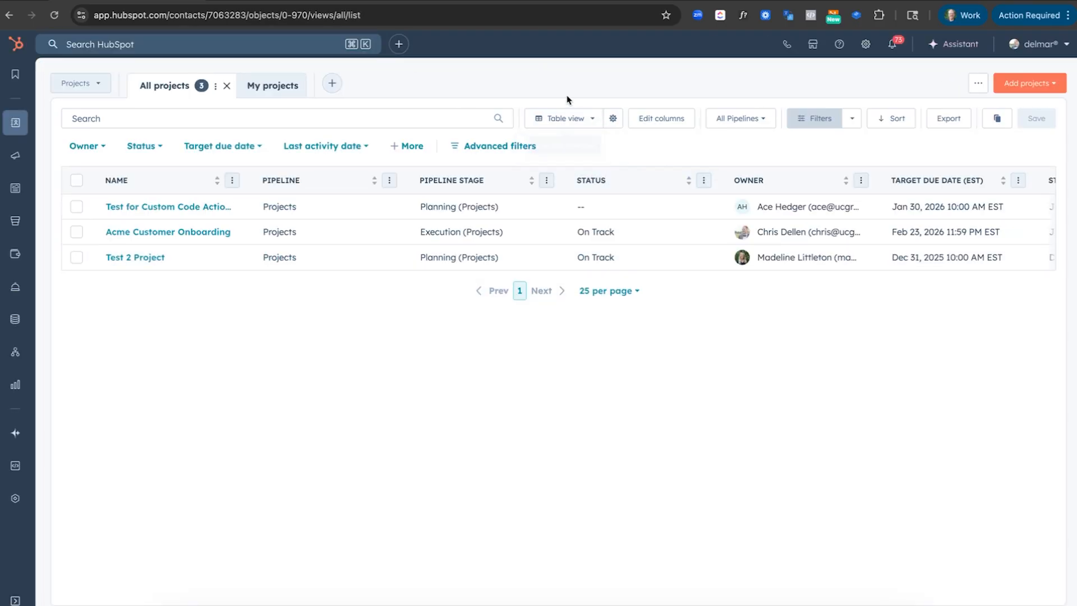
pyautogui.click(565, 118)
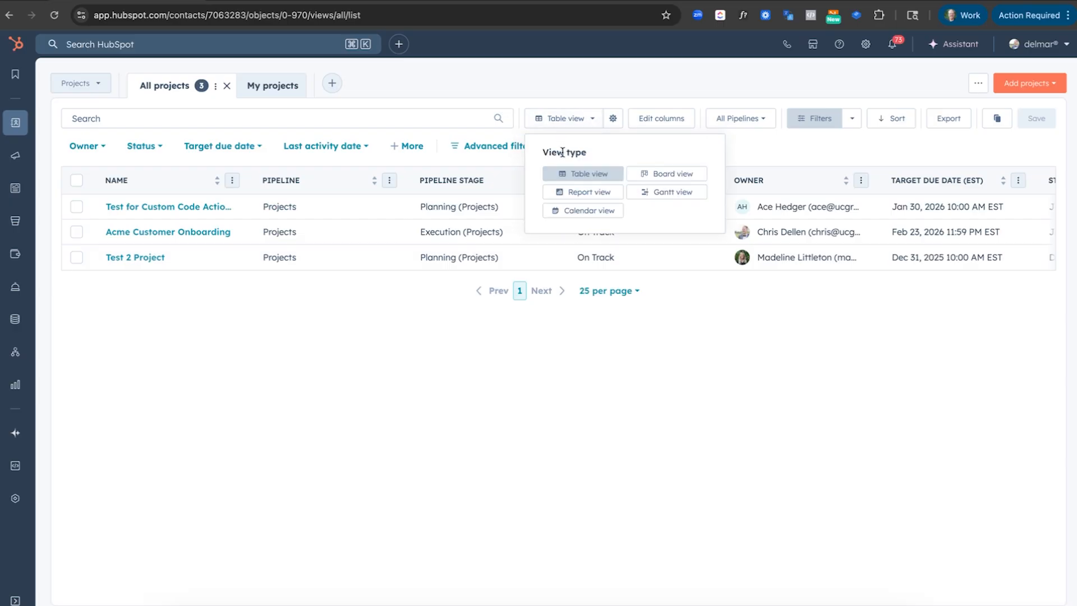
pyautogui.click(657, 193)
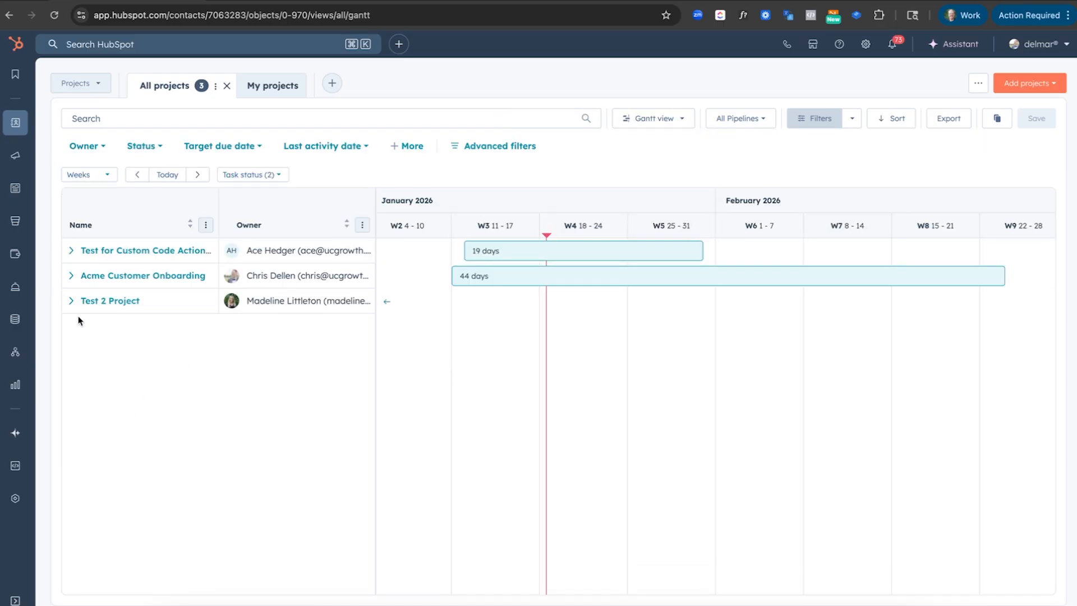
# - Shorten the Acme Customer Onboarding project bar on the Gantt chart to 43 days
pyautogui.moveTo(517, 282)
pyautogui.moveTo(1005, 277)
pyautogui.moveTo(1004, 277); pyautogui.dragTo(861, 284)
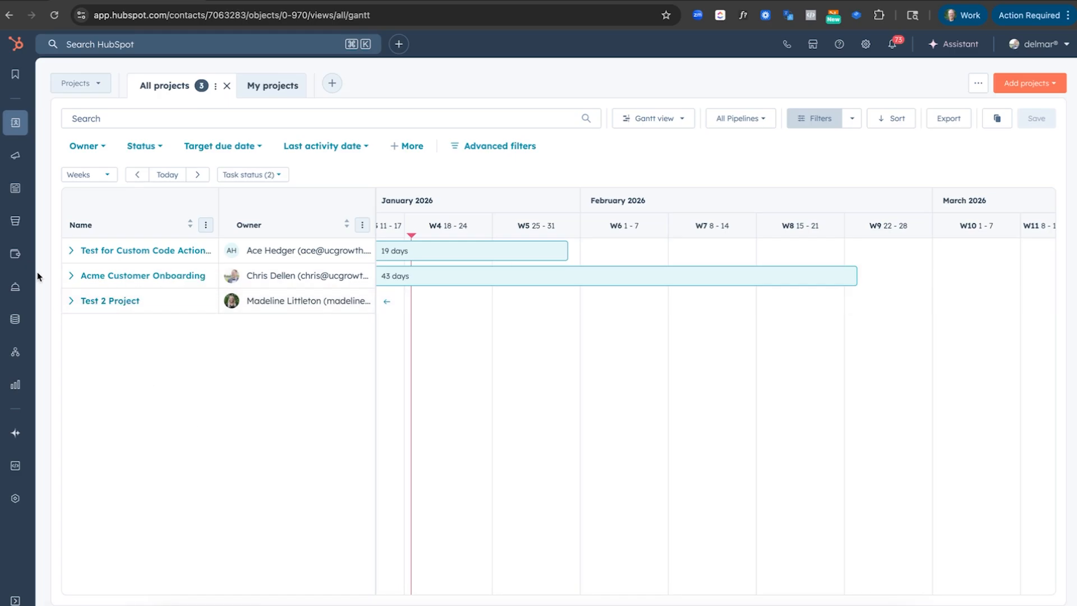
# - Expand Acme Customer Onboarding and reschedule its five tasks to end Jan 18, Jan 25, Feb 3, Feb 9 and Feb 12, with Task 1 lasting 5 days
pyautogui.click(71, 276)
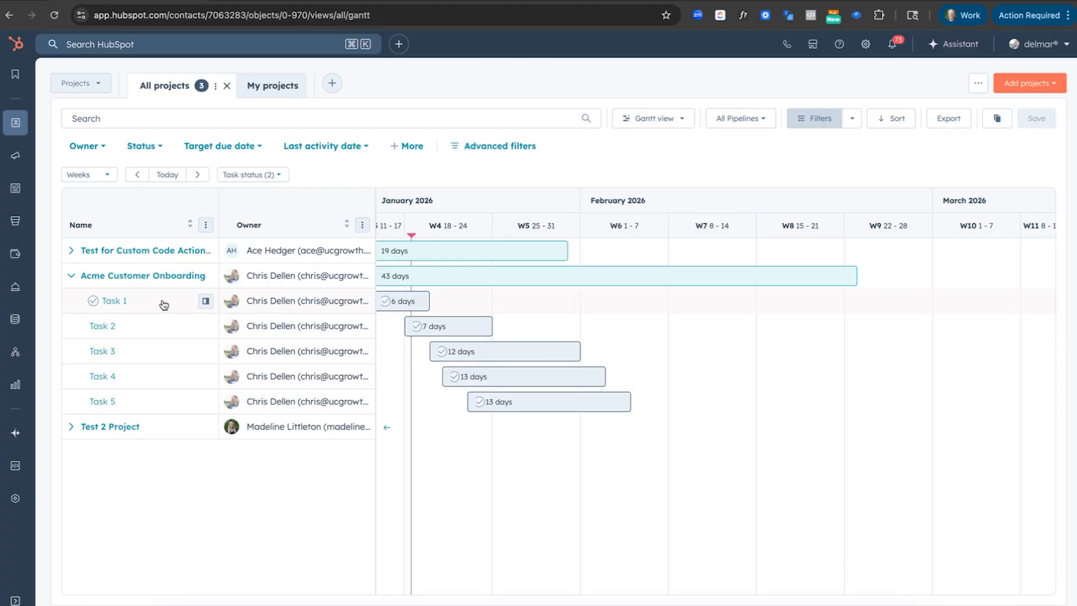
pyautogui.hscroll(-5, 501, 396)
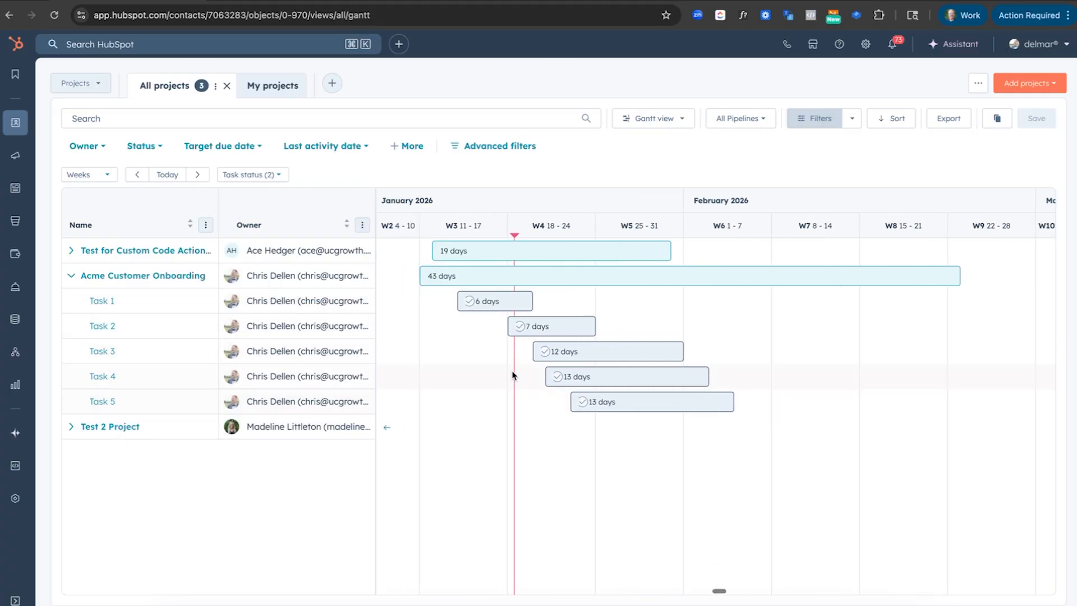
pyautogui.moveTo(483, 301); pyautogui.dragTo(506, 300)
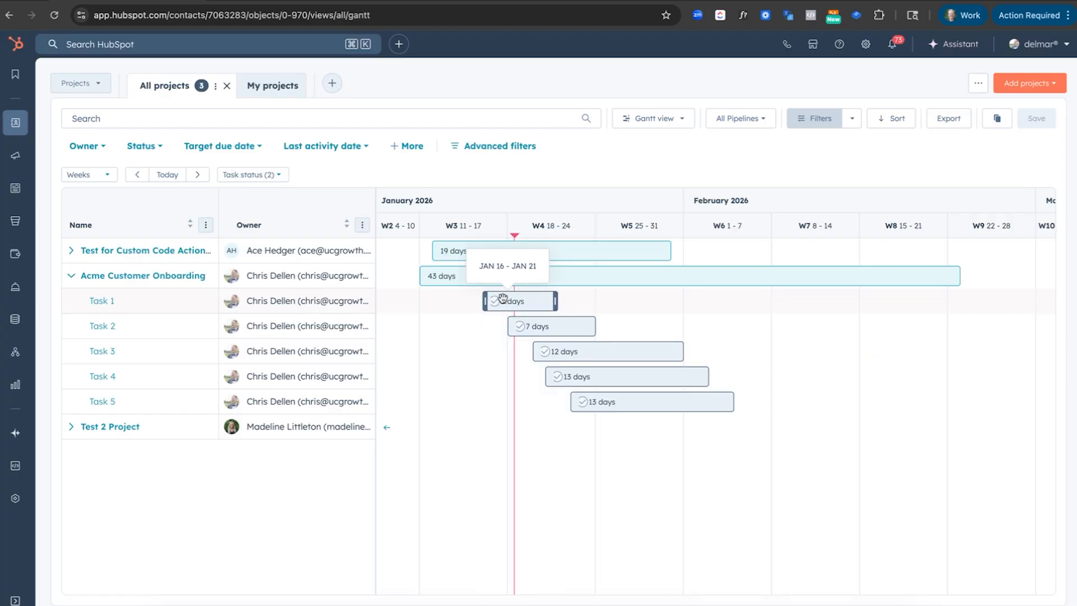
pyautogui.moveTo(557, 303); pyautogui.dragTo(606, 301)
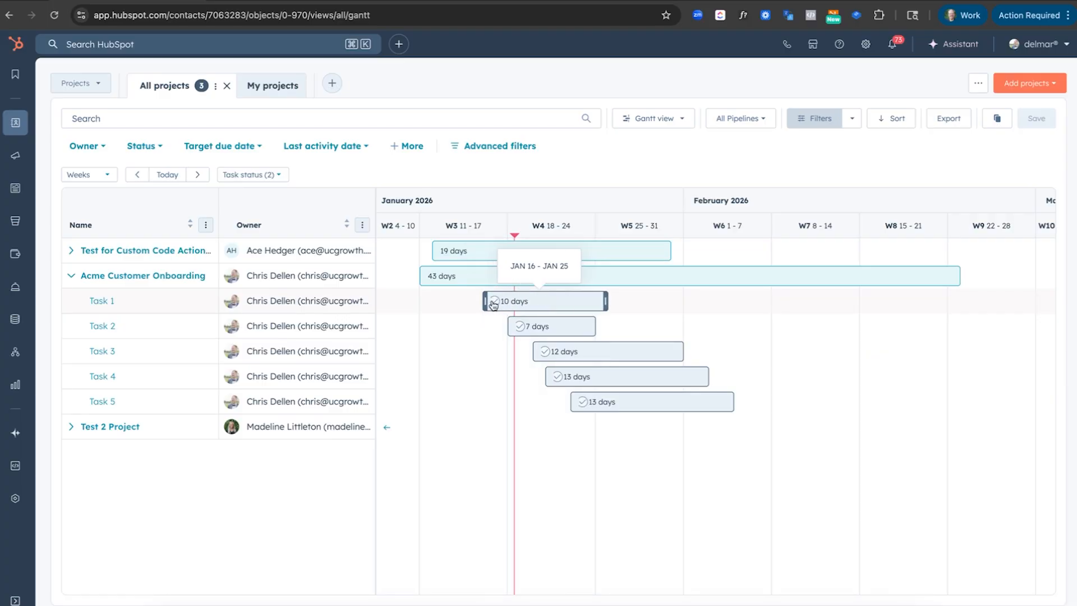
pyautogui.moveTo(486, 300); pyautogui.dragTo(545, 301)
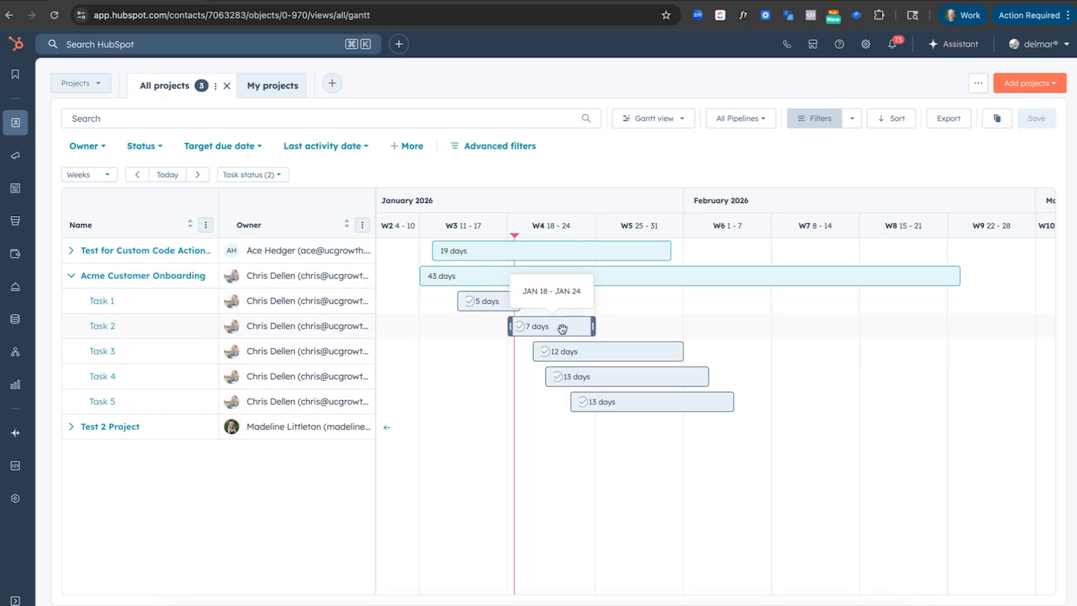
pyautogui.moveTo(541, 326); pyautogui.dragTo(667, 377)
pyautogui.moveTo(622, 404); pyautogui.dragTo(724, 405)
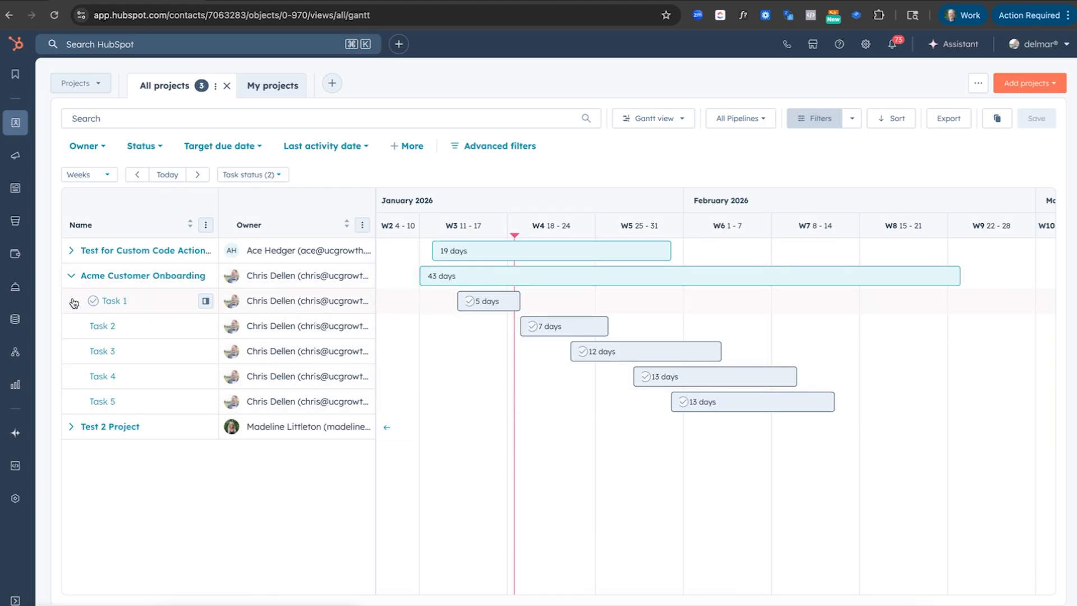
# - Open the Acme Customer Onboarding record and review its overview, including project stage, due date progress, and upcoming and recent activities
pyautogui.click(115, 278)
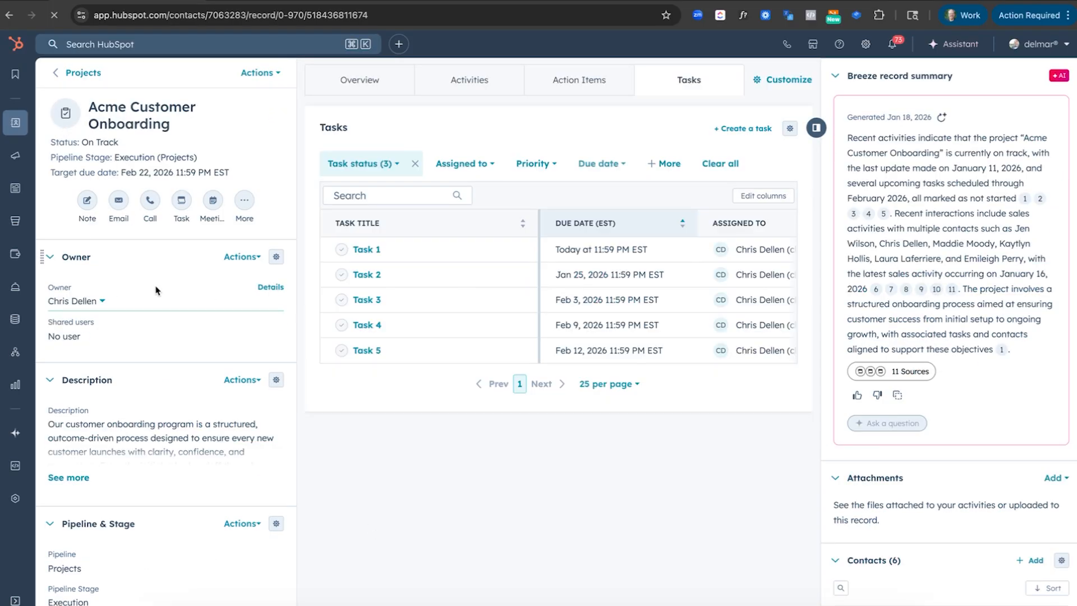
pyautogui.click(359, 94)
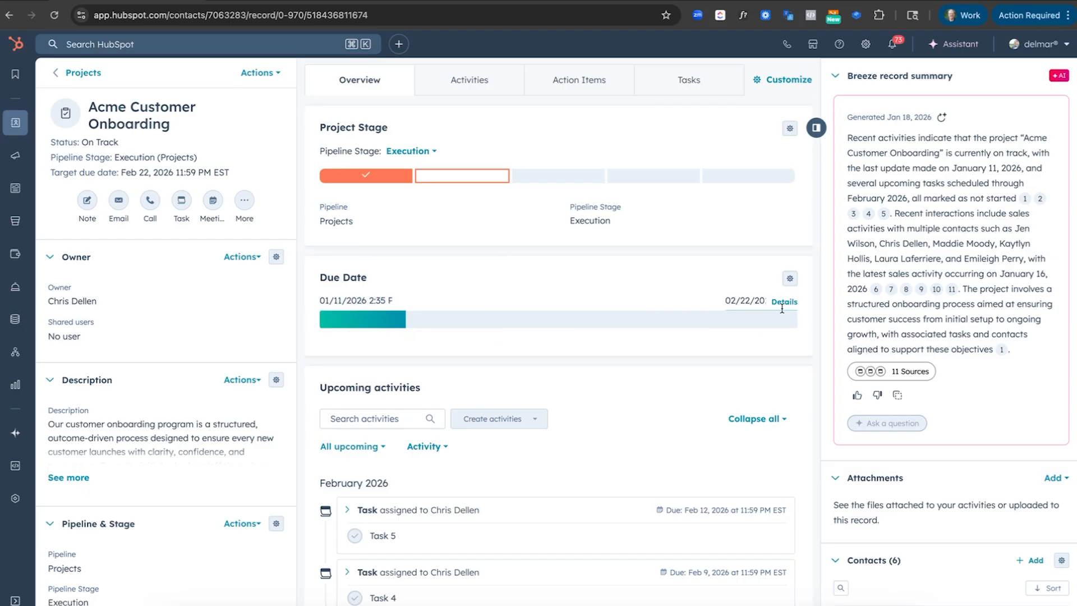
pyautogui.moveTo(352, 331)
pyautogui.scroll(-10, 493, 247)
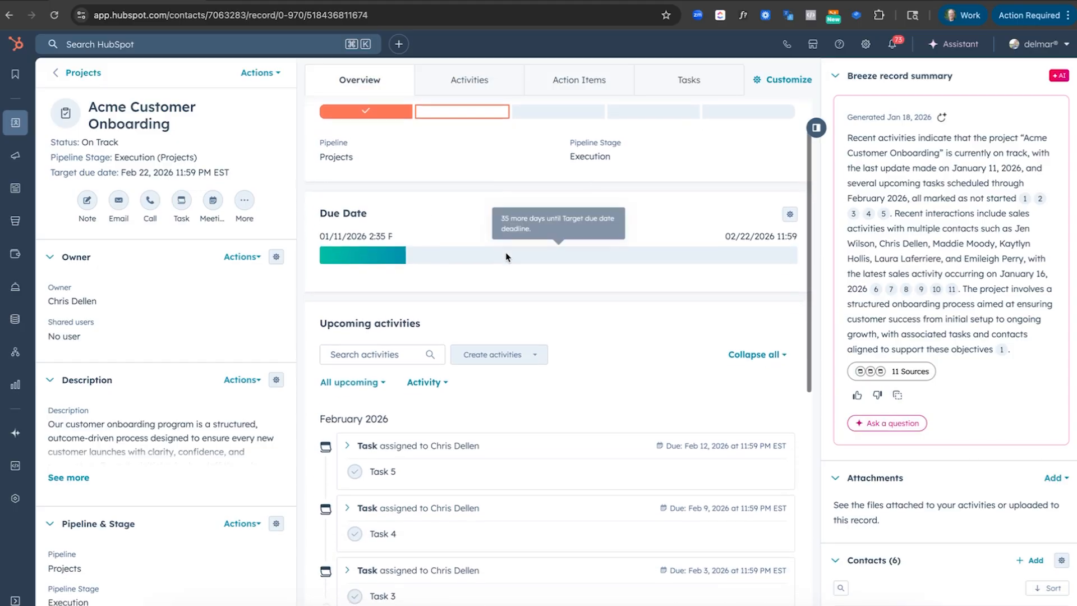
pyautogui.scroll(4, 493, 264)
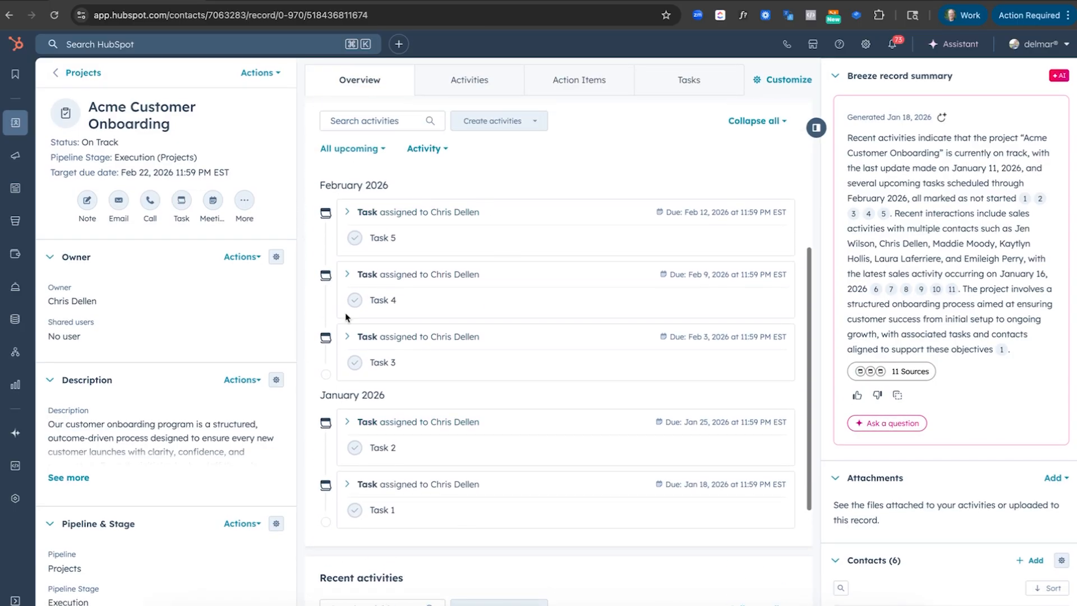
pyautogui.scroll(-4, 366, 571)
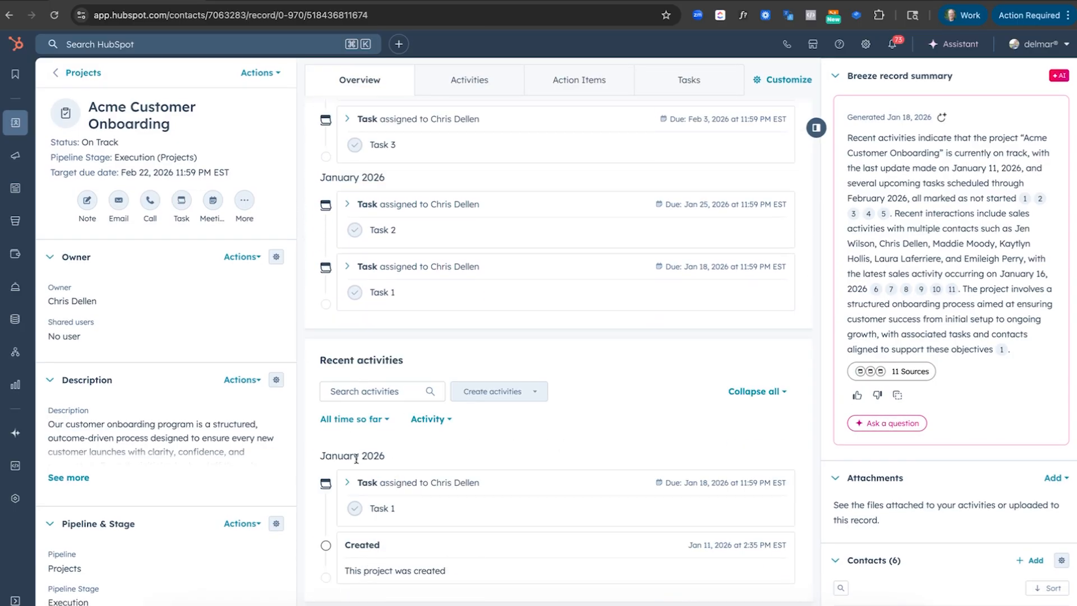
pyautogui.scroll(10, 492, 125)
# - Review the Acme Customer Onboarding project's activities and task table, including the details of Task 1
pyautogui.click(465, 78)
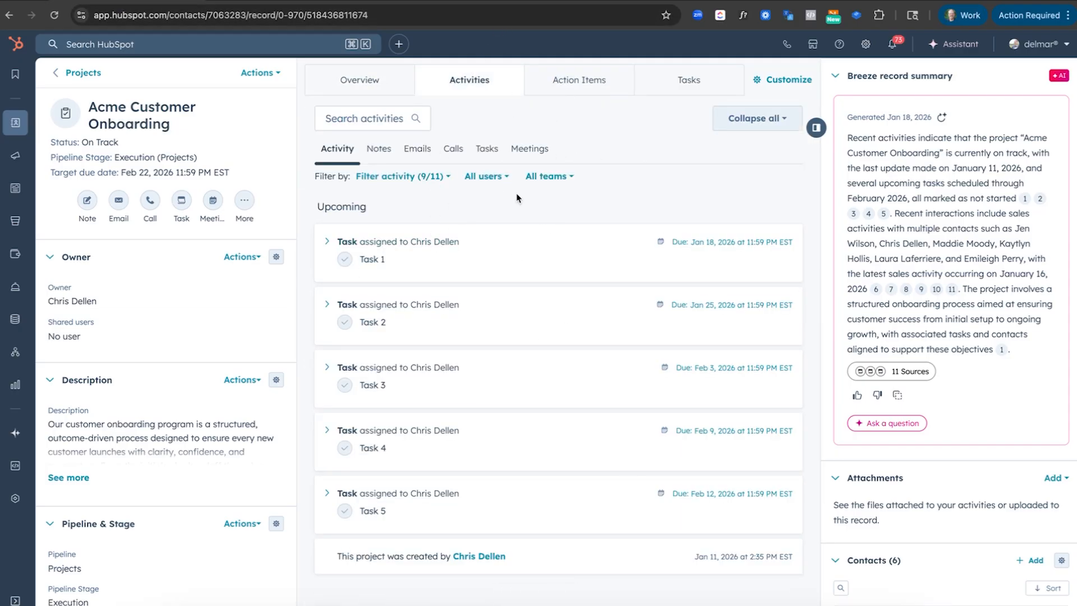
pyautogui.click(689, 80)
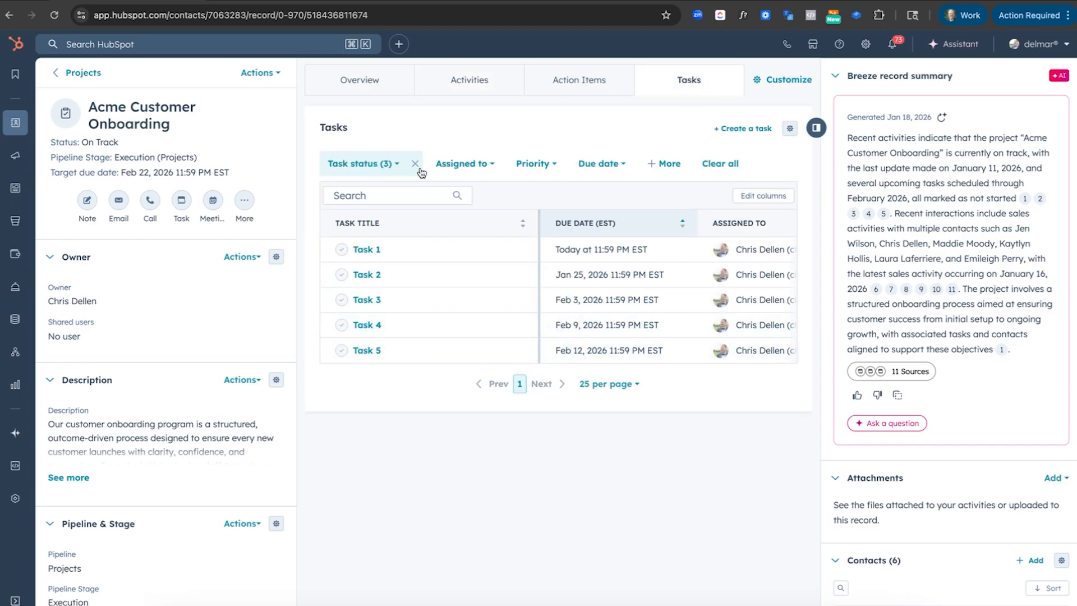
pyautogui.hscroll(5, 450, 328)
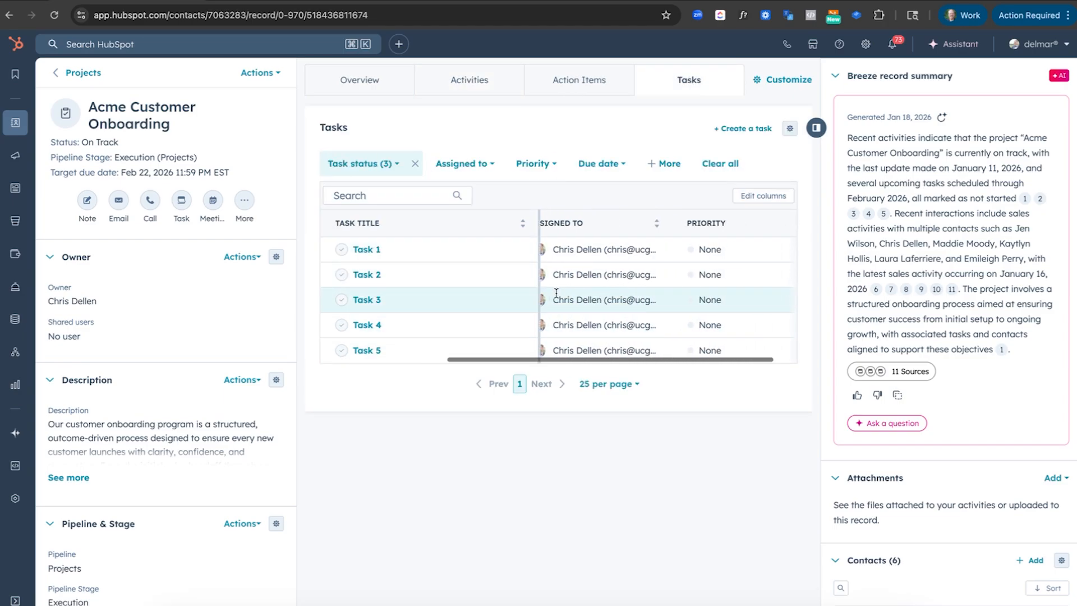
pyautogui.click(369, 250)
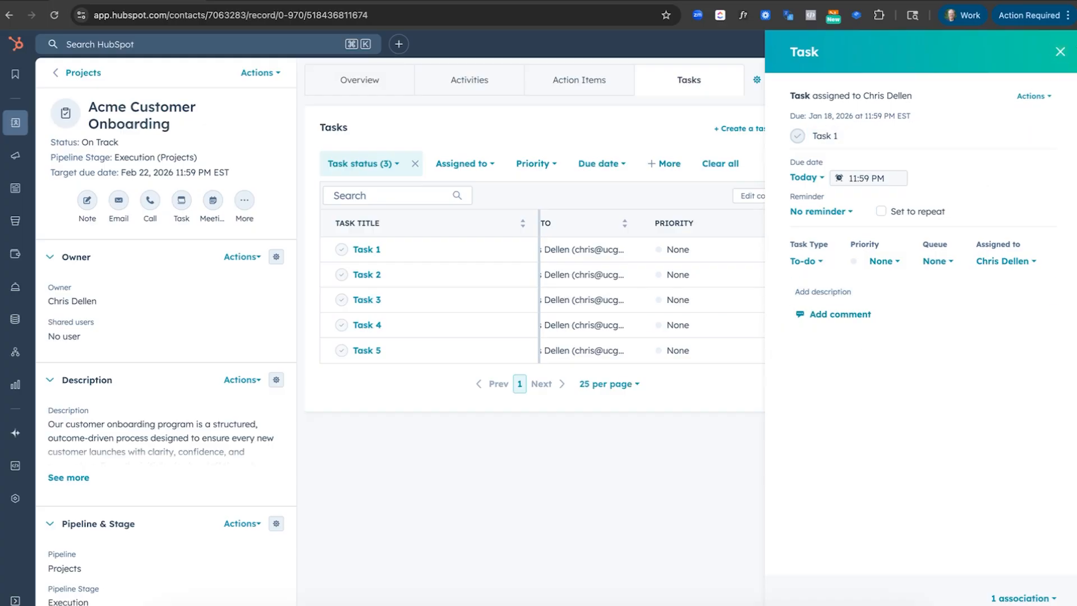
pyautogui.click(1059, 52)
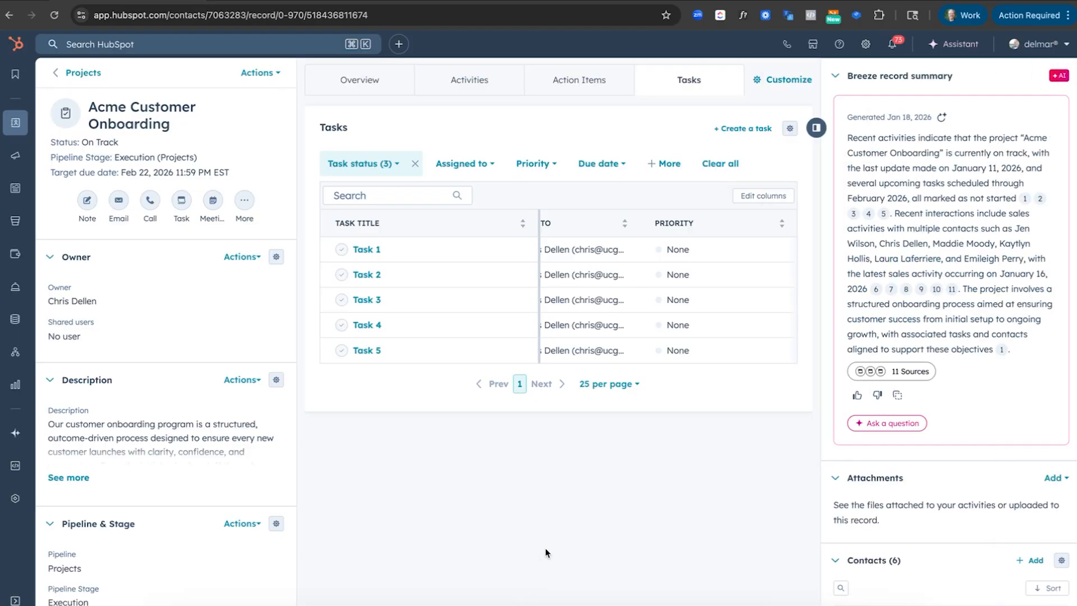
pyautogui.scroll(-10, 867, 420)
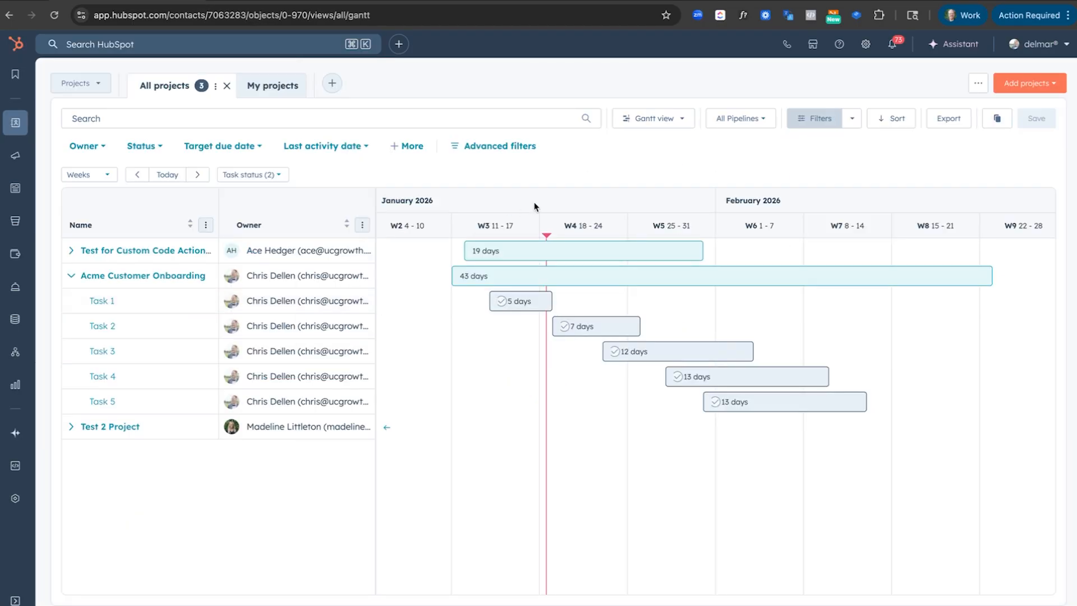
# - View all projects in Calendar view and in Board view to compare the available layouts
pyautogui.click(676, 123)
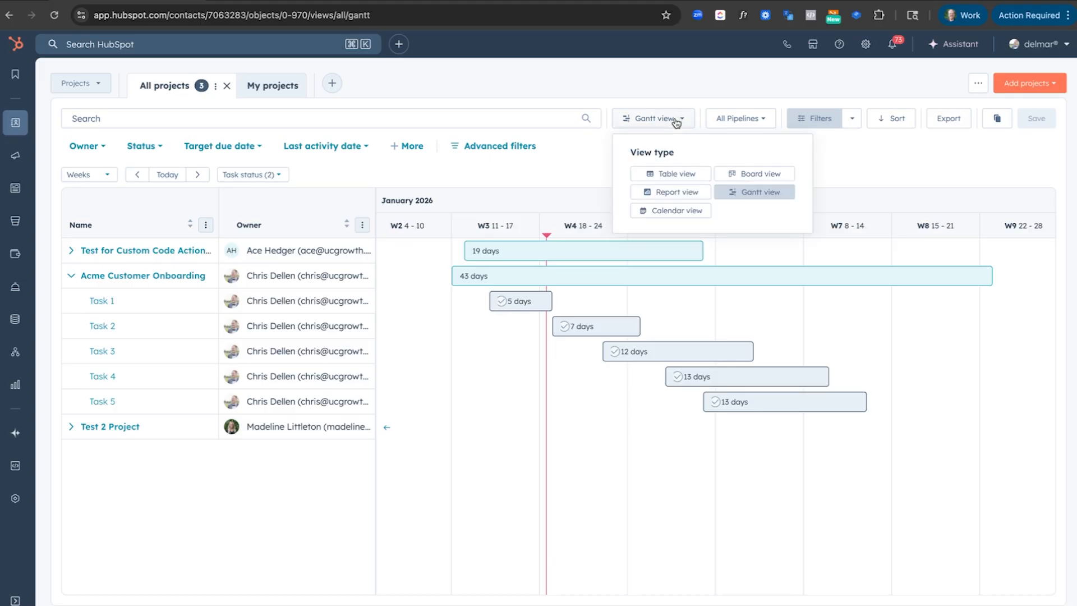
pyautogui.click(654, 211)
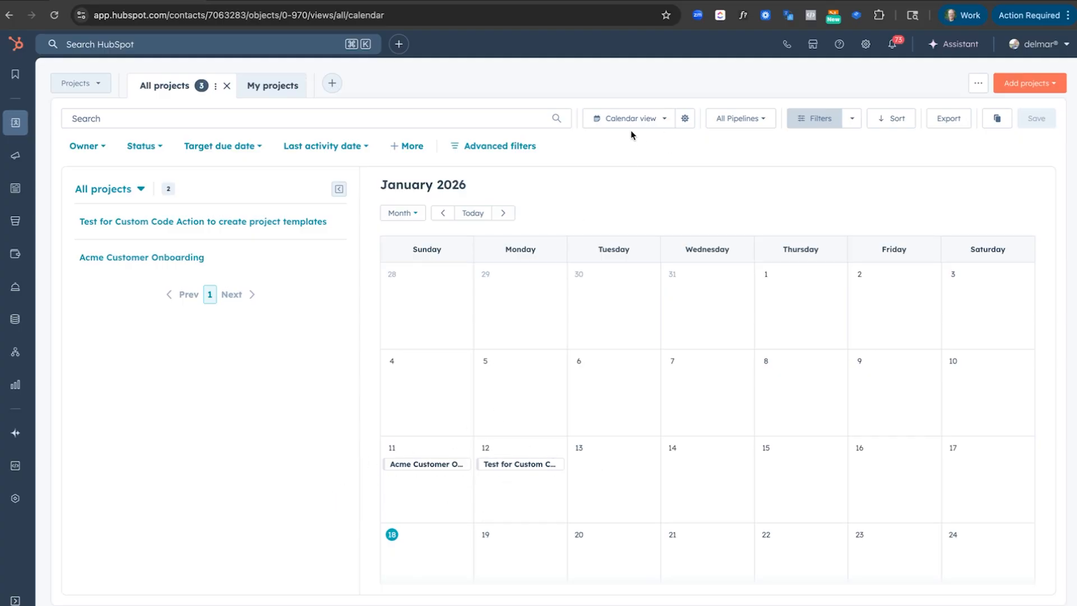
pyautogui.click(646, 118)
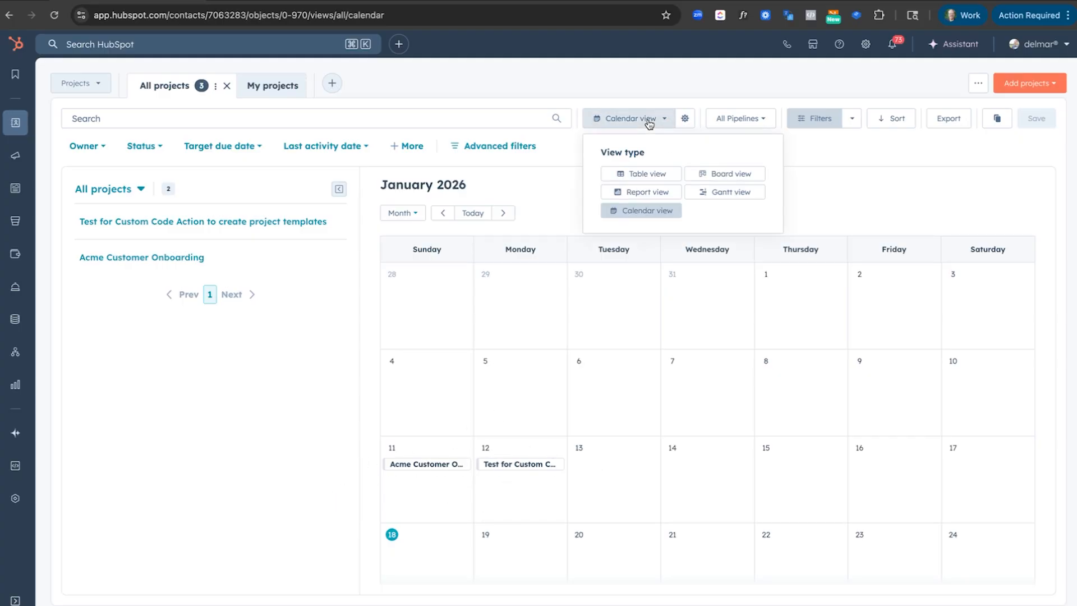
pyautogui.click(725, 174)
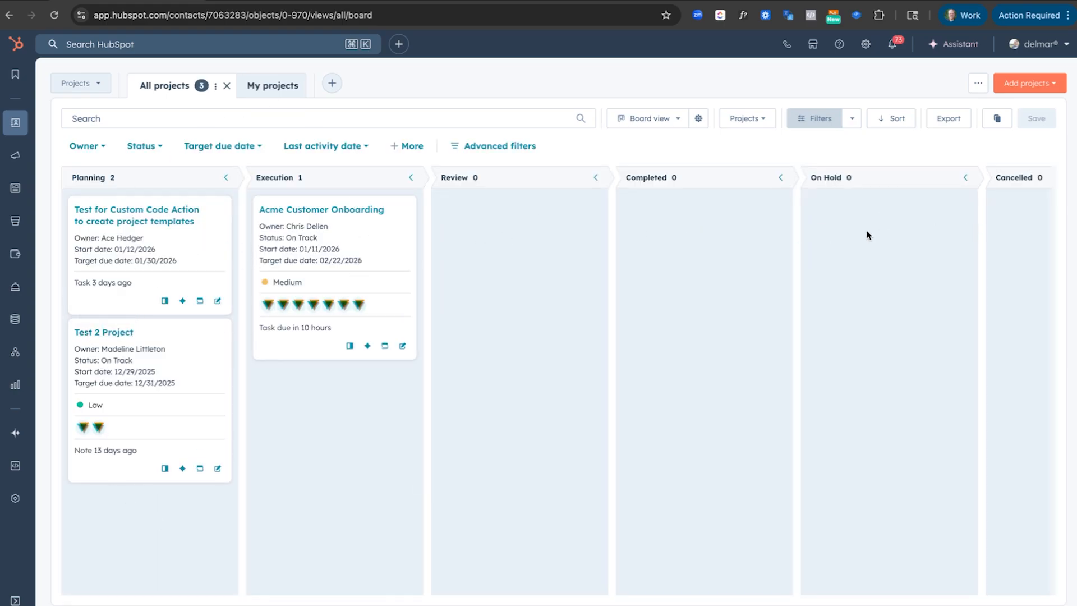
pyautogui.click(664, 124)
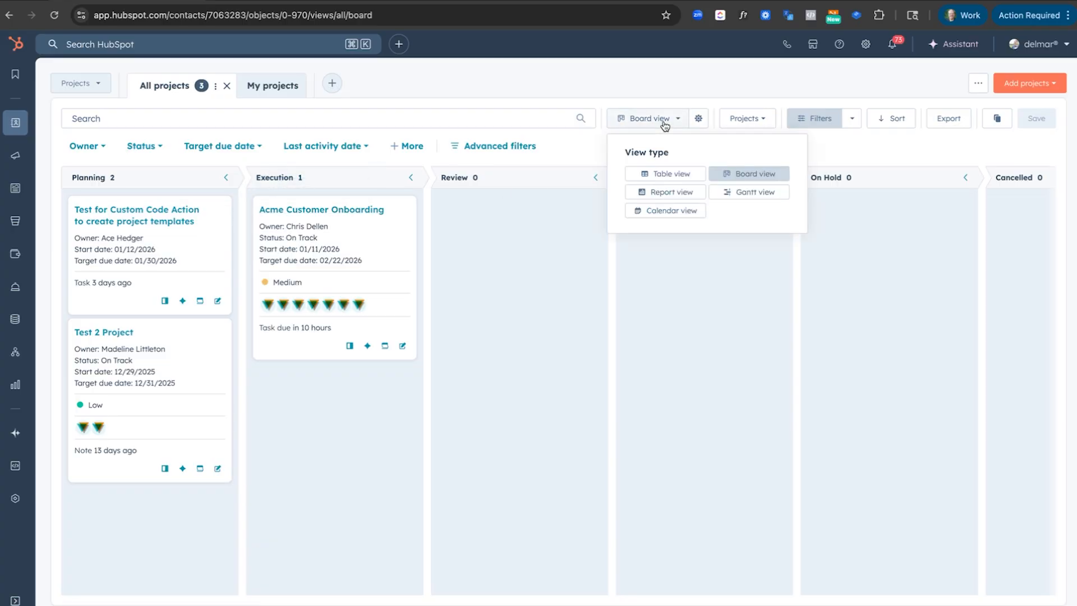